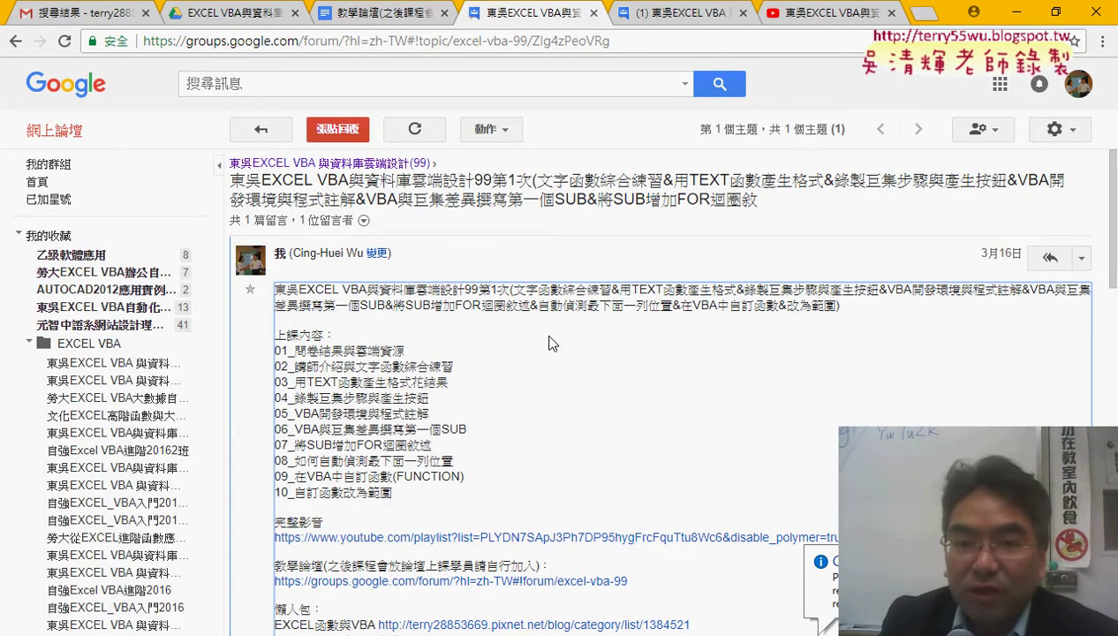
Glance at the course Google Drive tab, return to the forum, then switch to the 01文字與資料函數 workbook
click(229, 17)
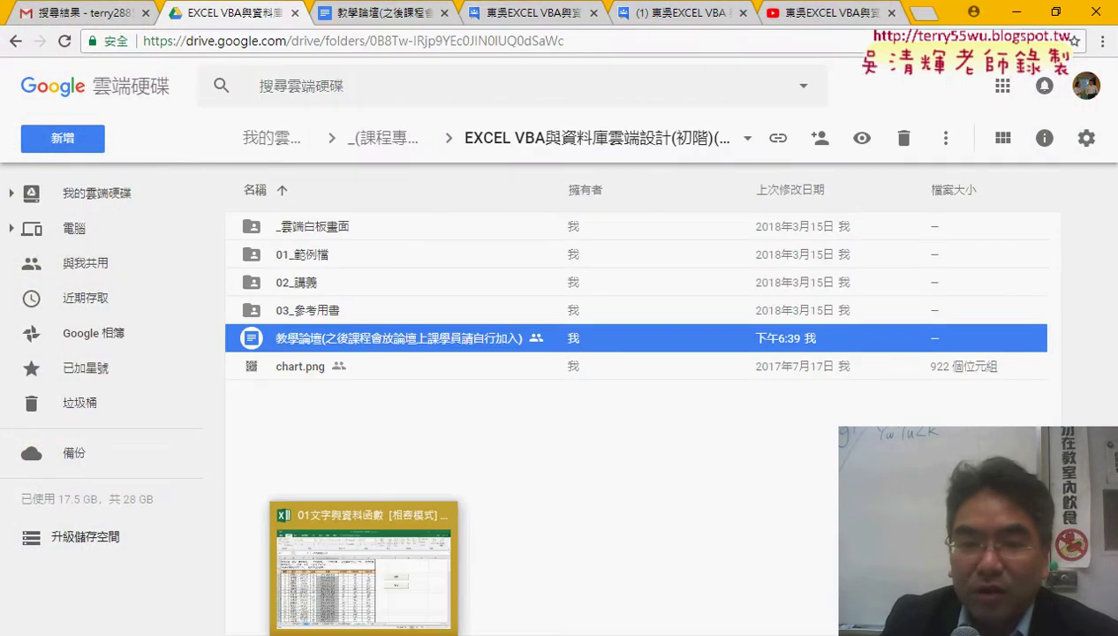
click(546, 14)
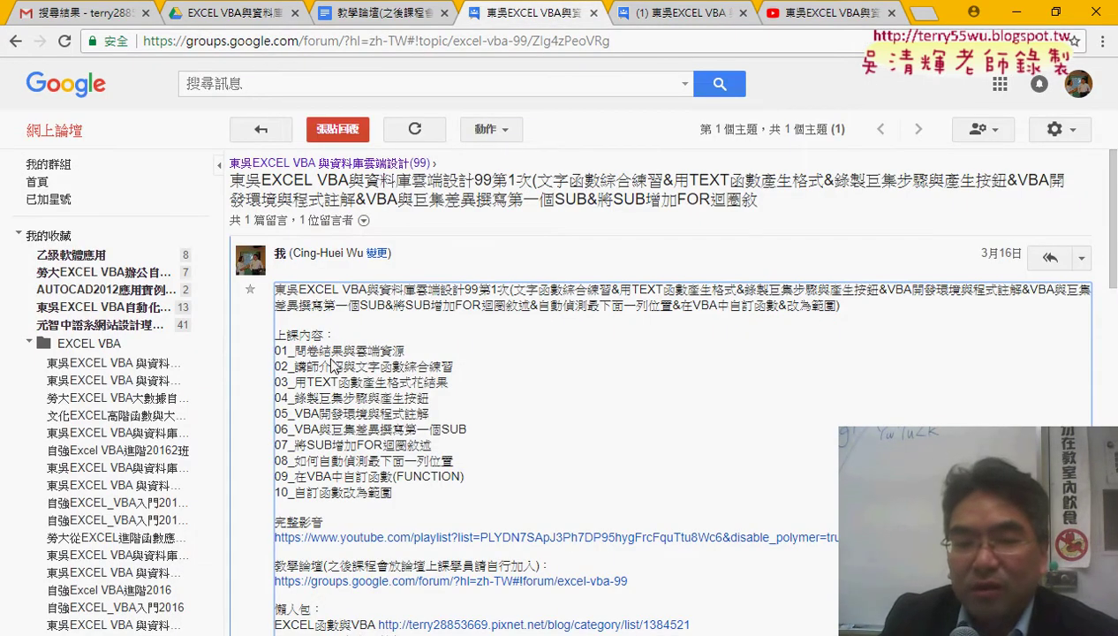
key(alt+Tab)
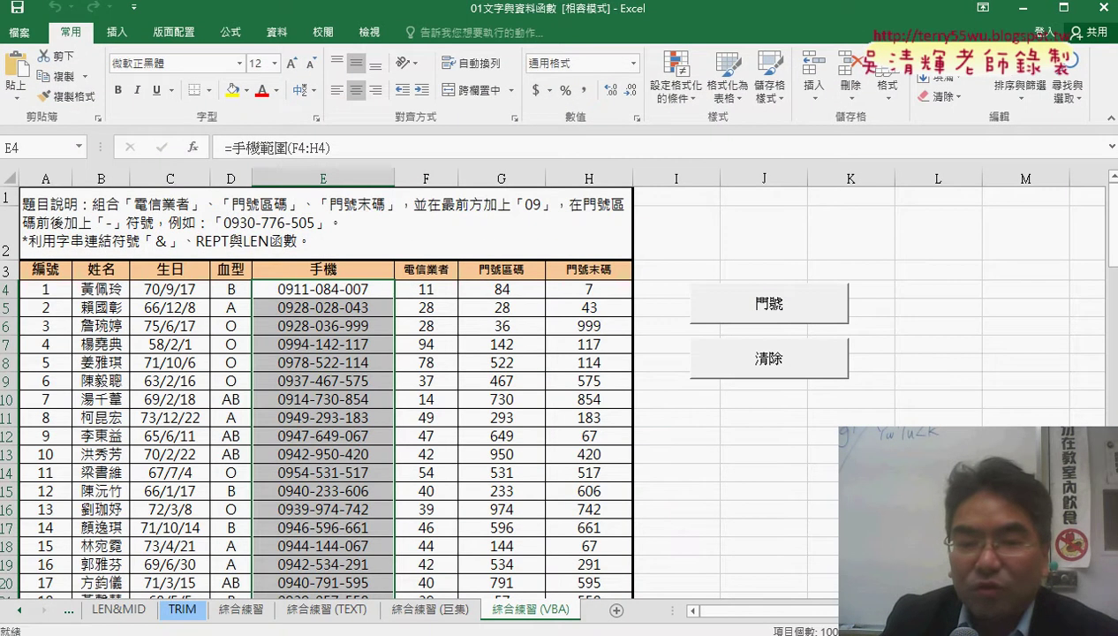
On the 綜合練習 (TEXT) sheet, inspect E4's TEXT(G4,"000") arguments that pad 84 to "084"
click(248, 616)
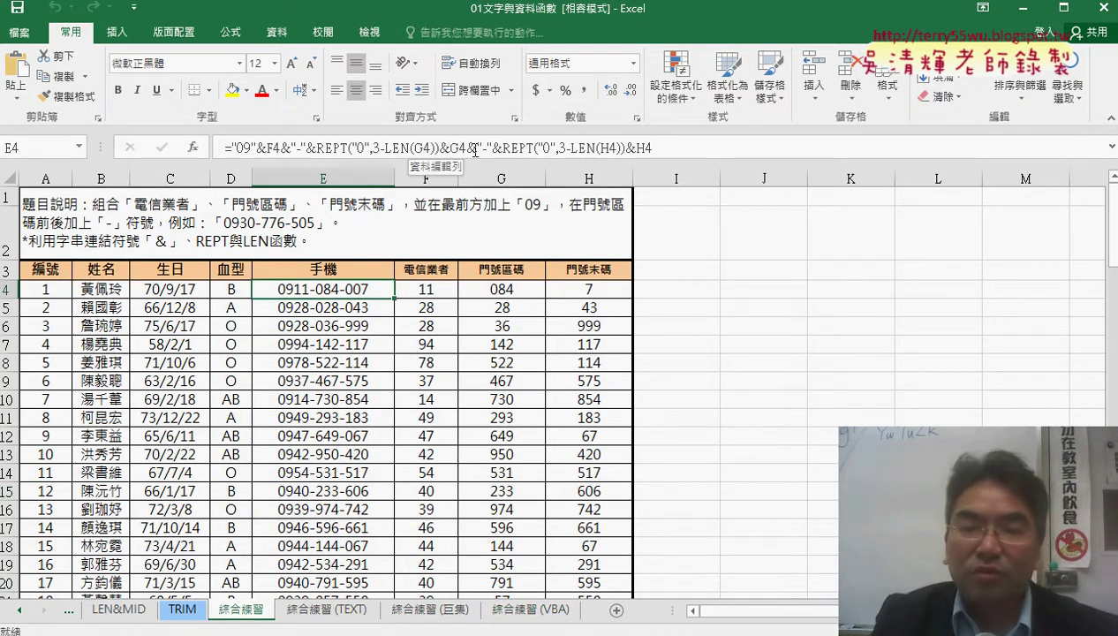
click(352, 621)
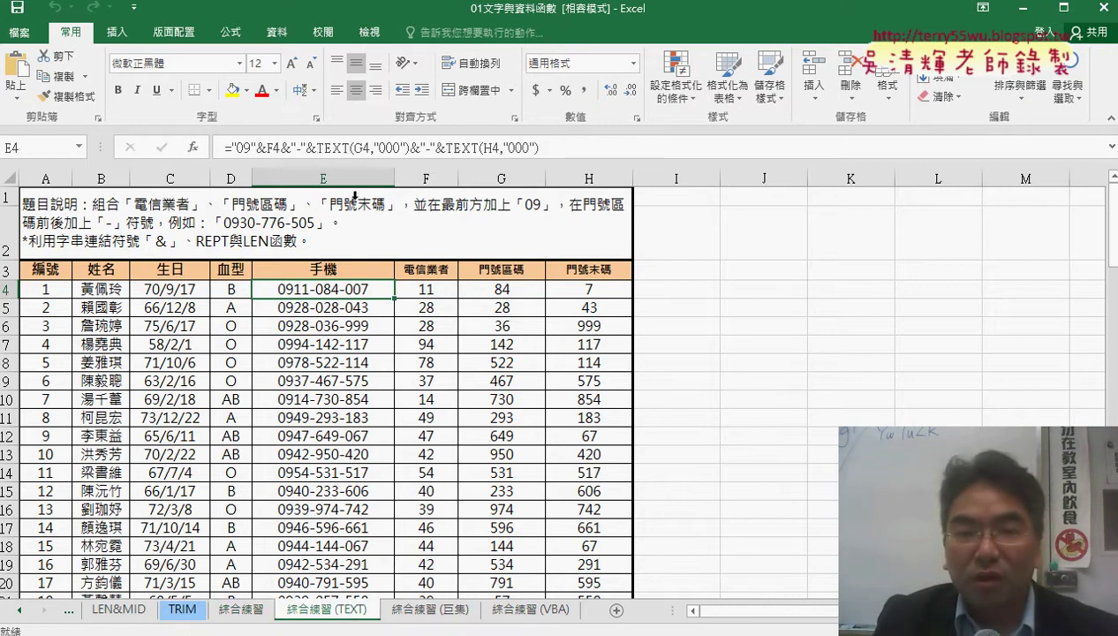
click(332, 150)
click(196, 151)
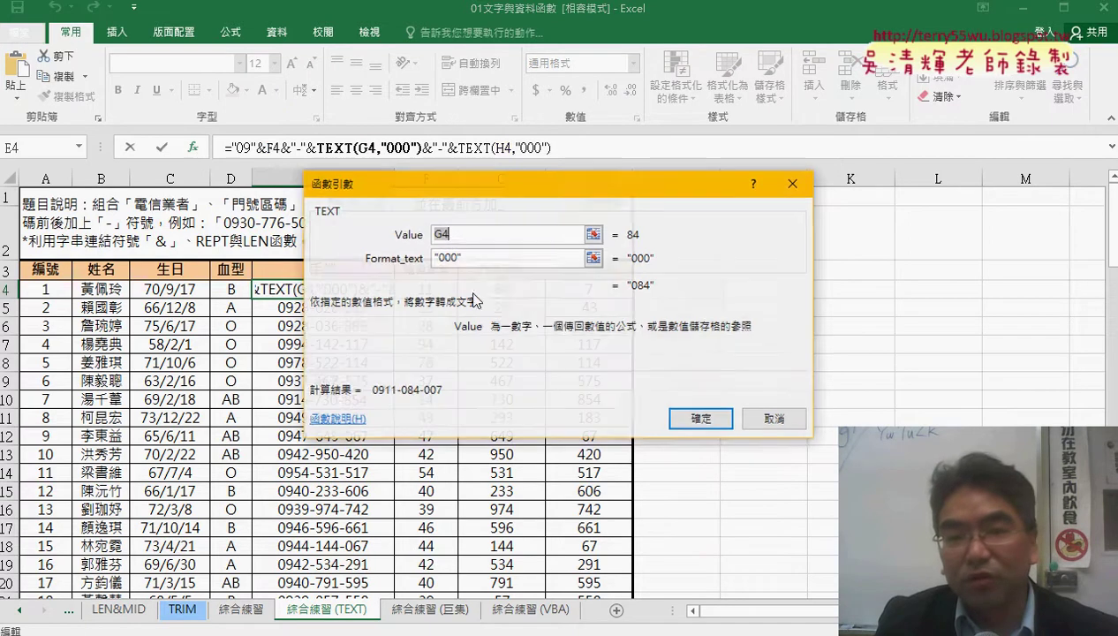
key(Tab)
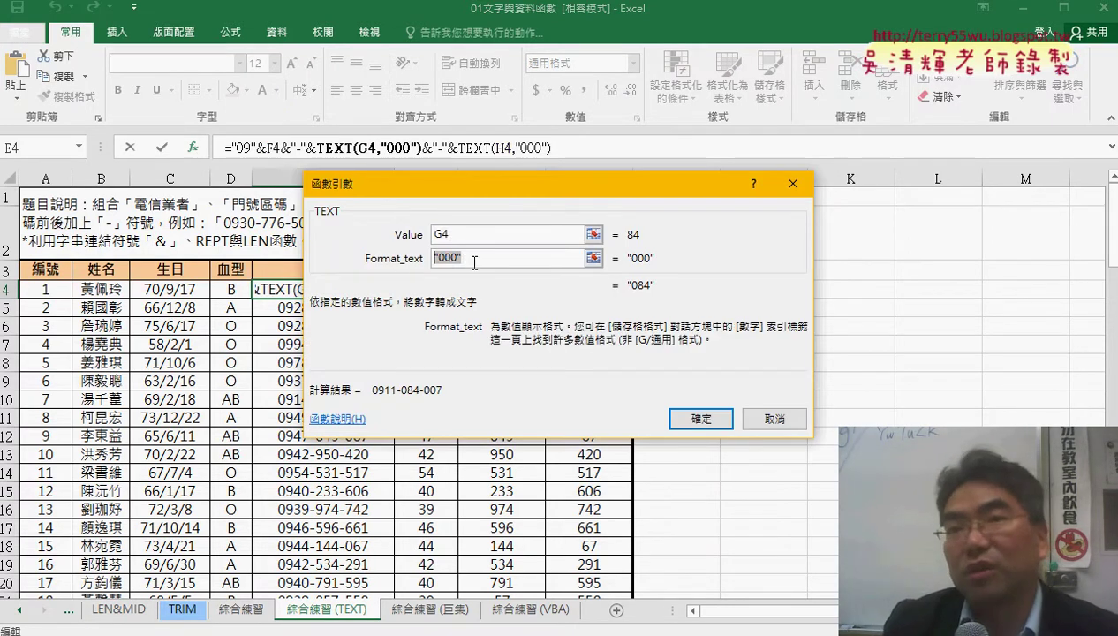
click(440, 257)
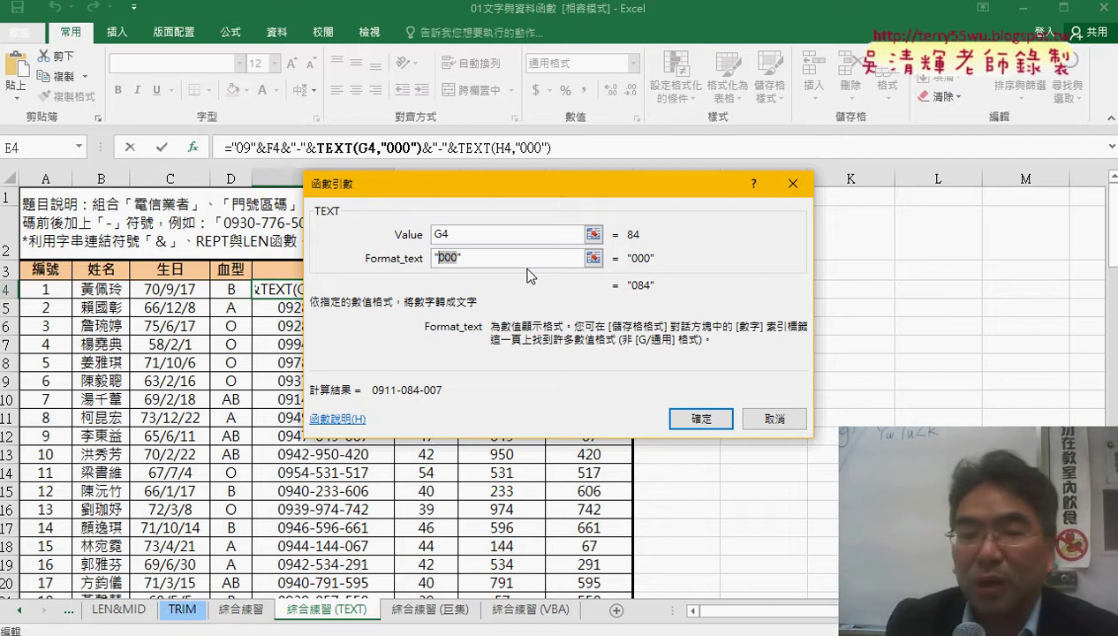
On the 綜合練習 (巨集) sheet, run the clear and rebuild phone-number macro buttons
click(774, 419)
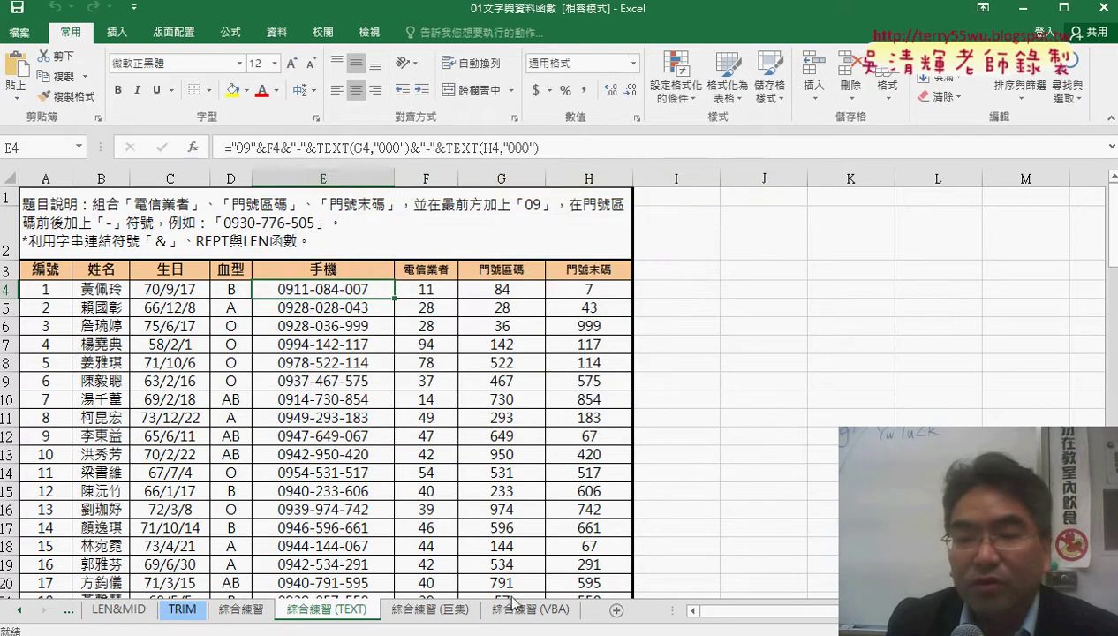
click(443, 611)
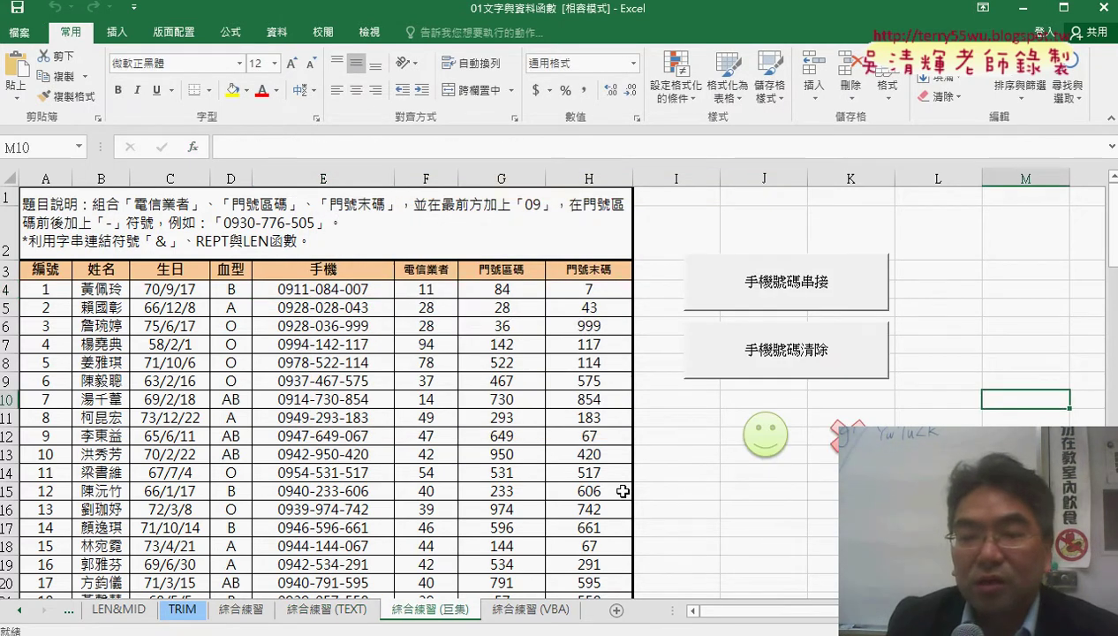
click(765, 352)
click(783, 290)
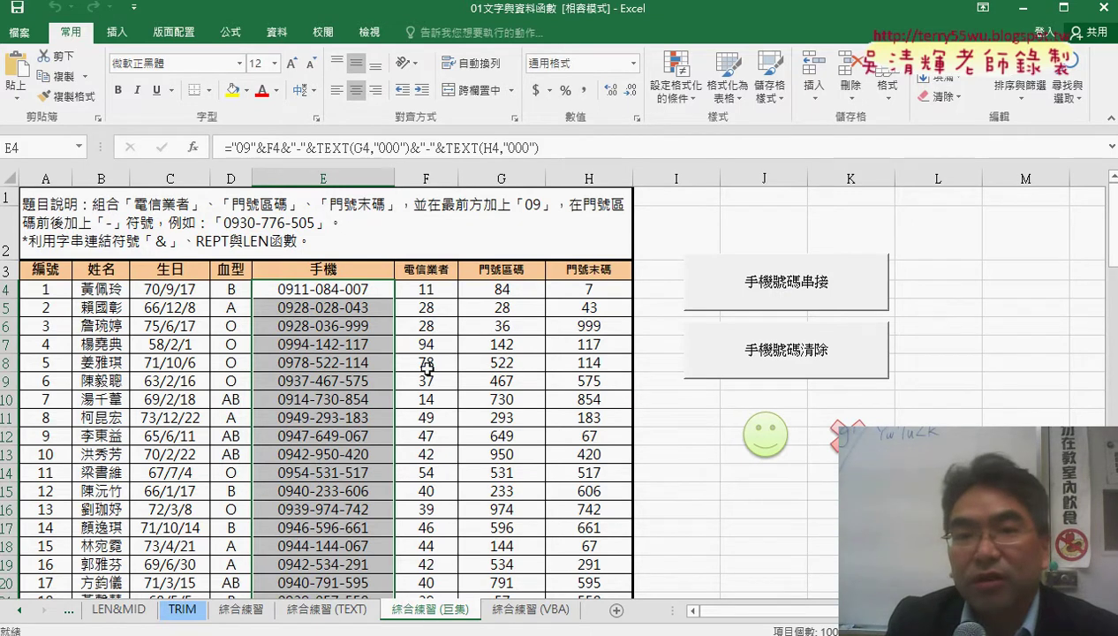
Enable the 開發人員 (Developer) tab in Excel Options under Customize Ribbon
click(133, 8)
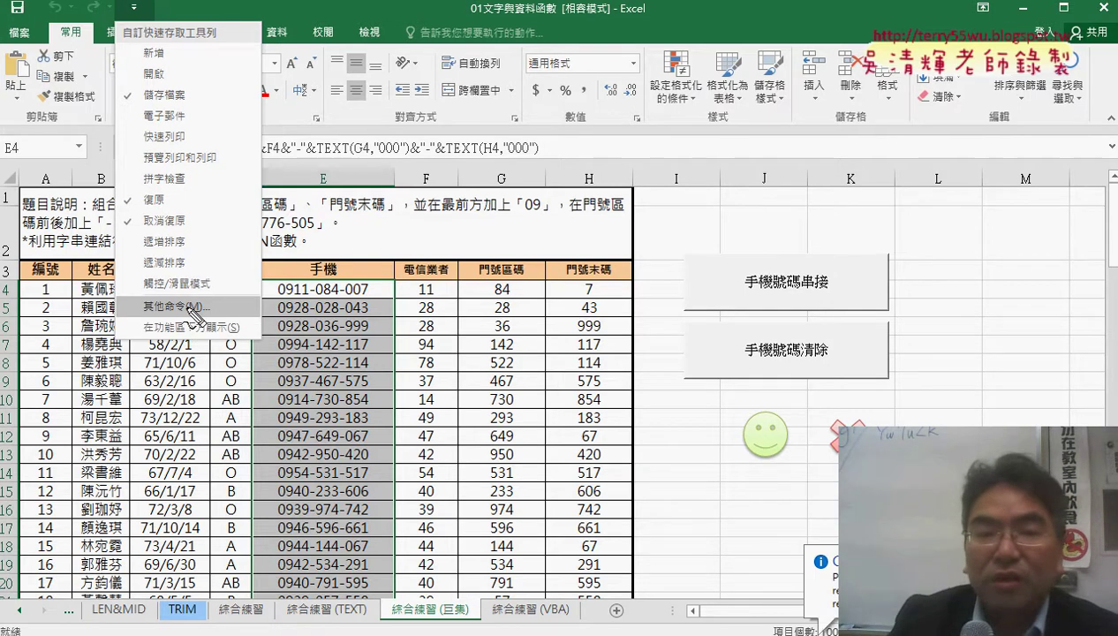
mouse_move(395, 24)
mouse_down()
mouse_move(466, 33)
mouse_move(379, 53)
mouse_up()
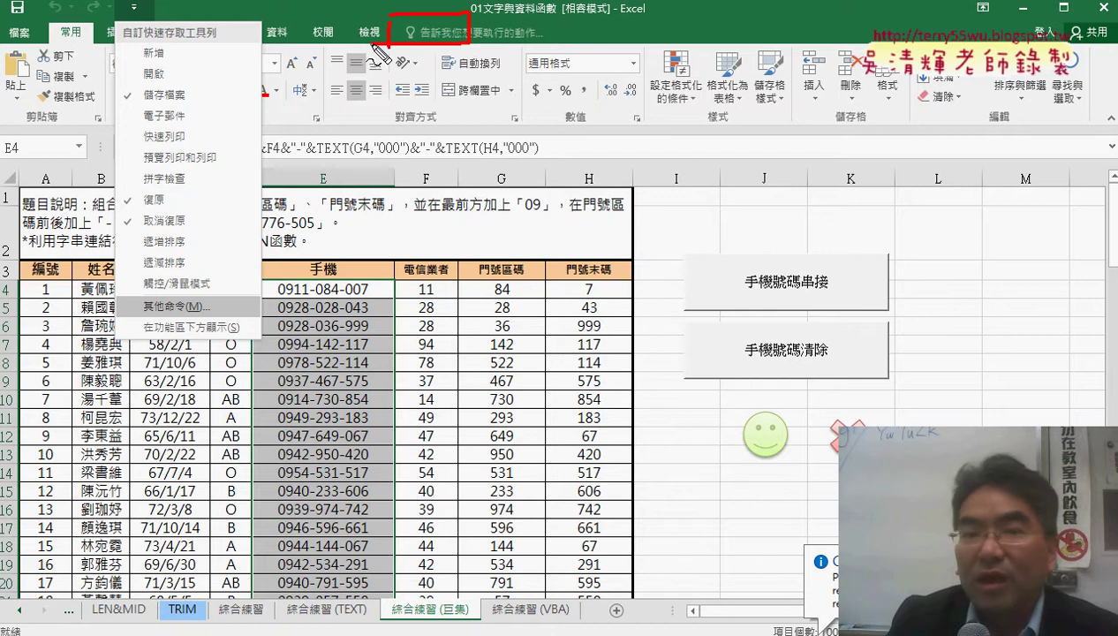
mouse_move(216, 312)
mouse_down()
mouse_move(146, 310)
mouse_move(212, 304)
mouse_up()
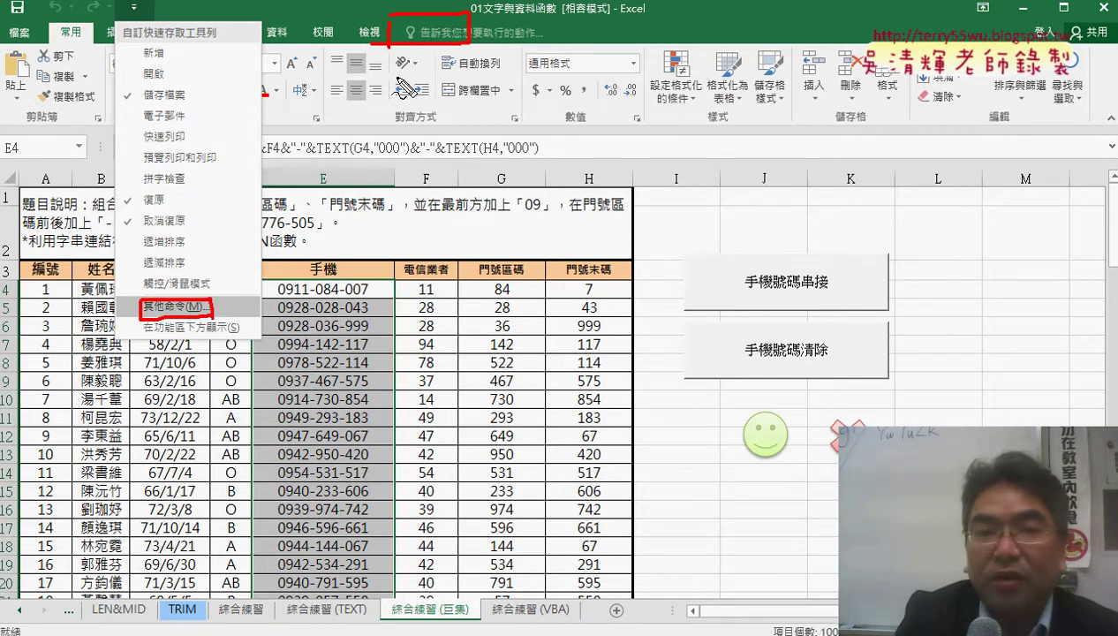
key(Escape)
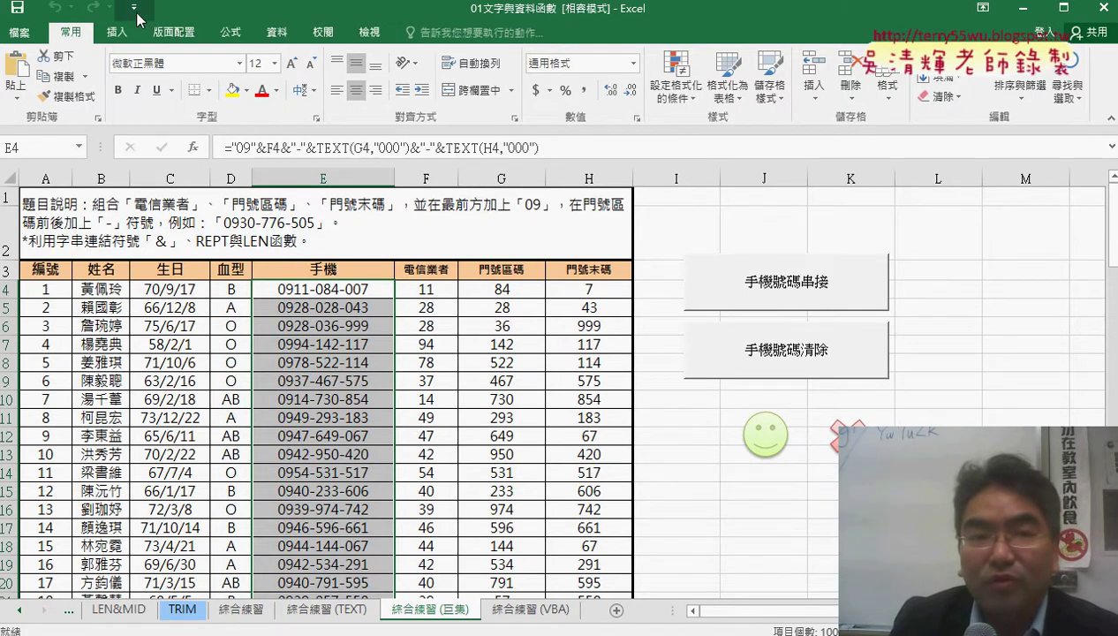
click(133, 7)
click(188, 311)
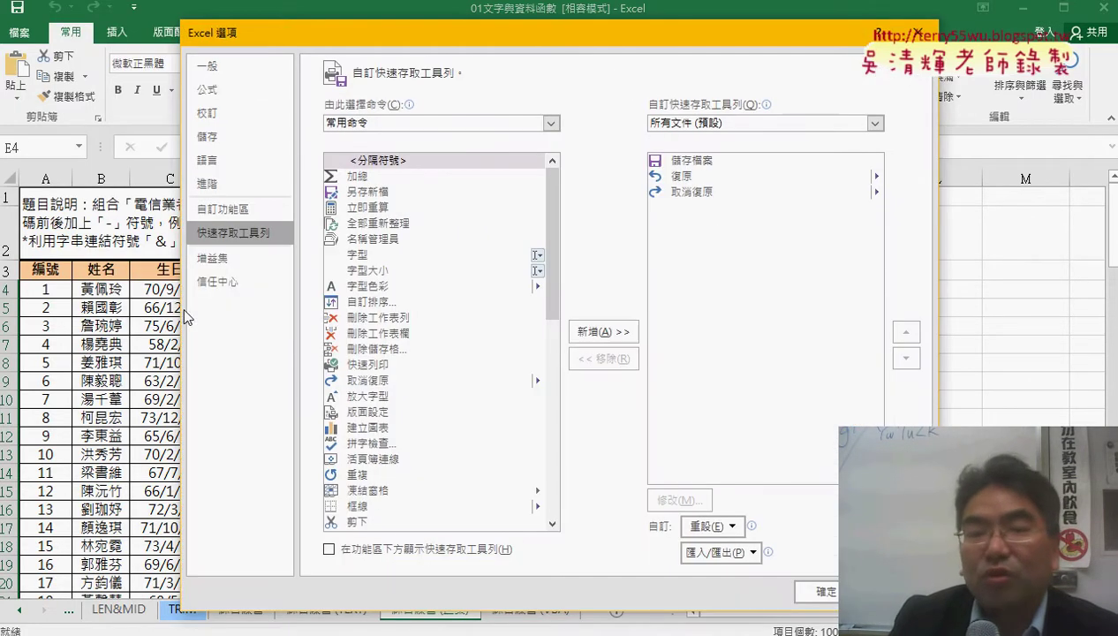
click(227, 204)
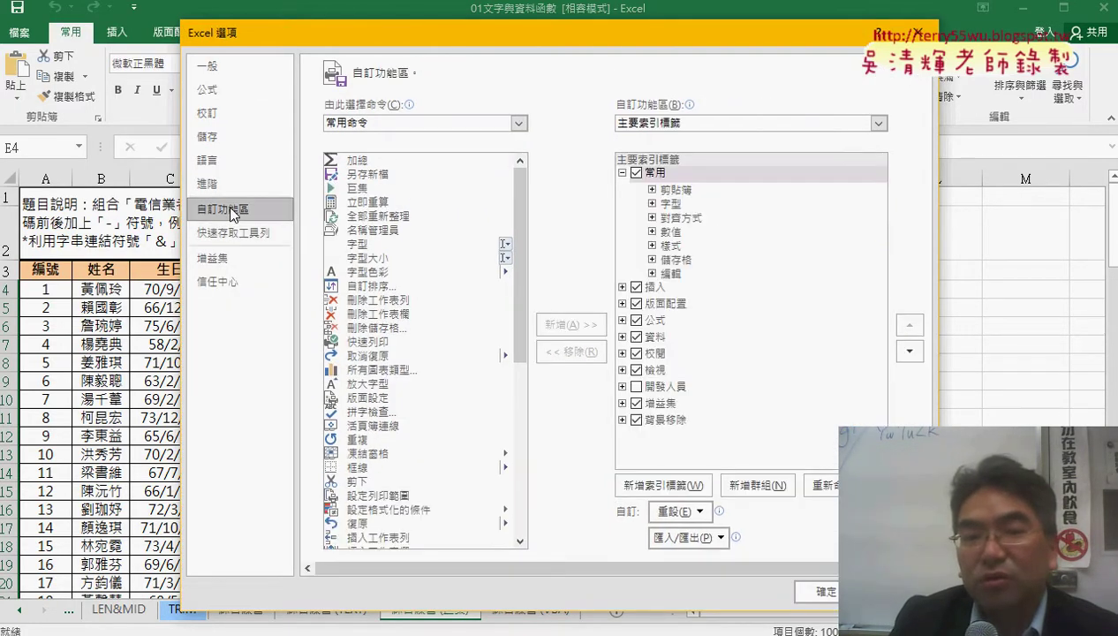
click(636, 387)
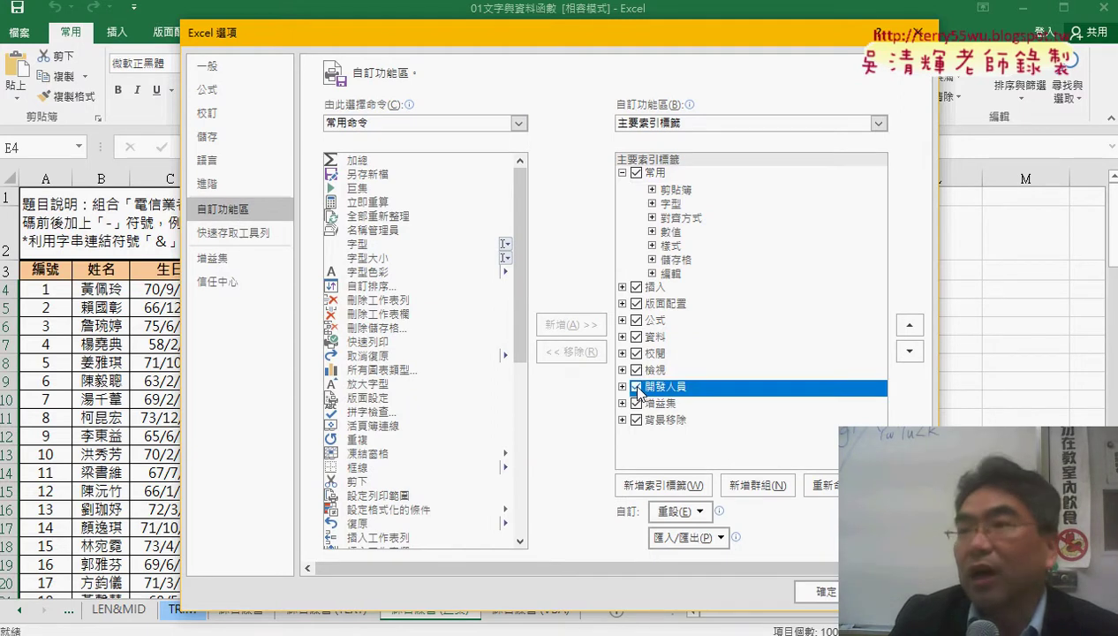
click(824, 591)
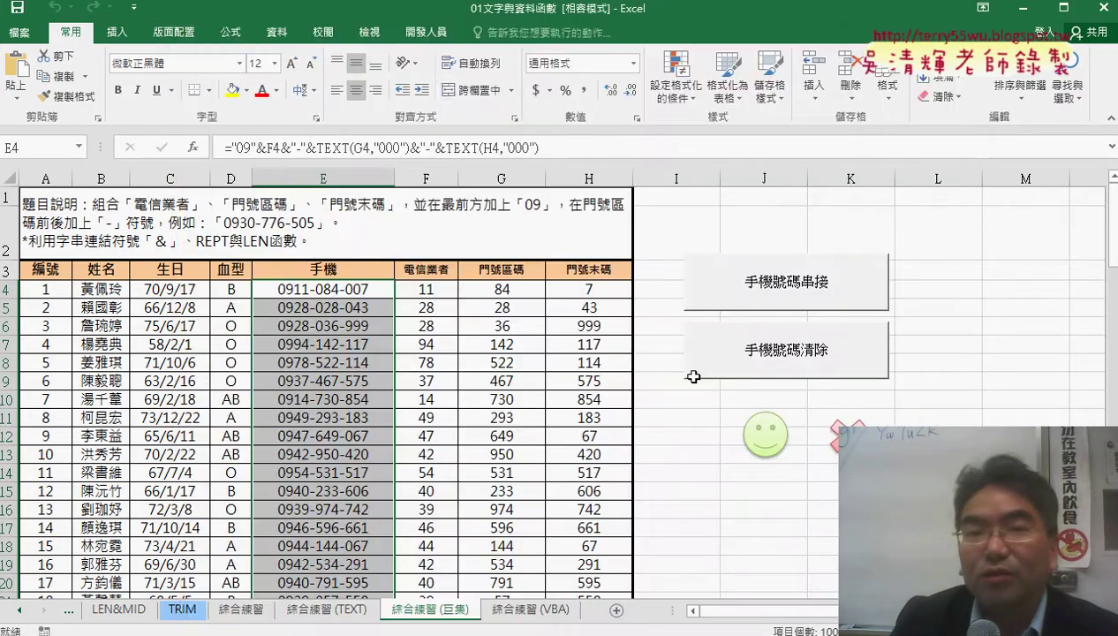
From the Developer tab, browse the macros 手機號碼串接, 手機號碼清除, 門號 and 清除, then close the list
click(428, 32)
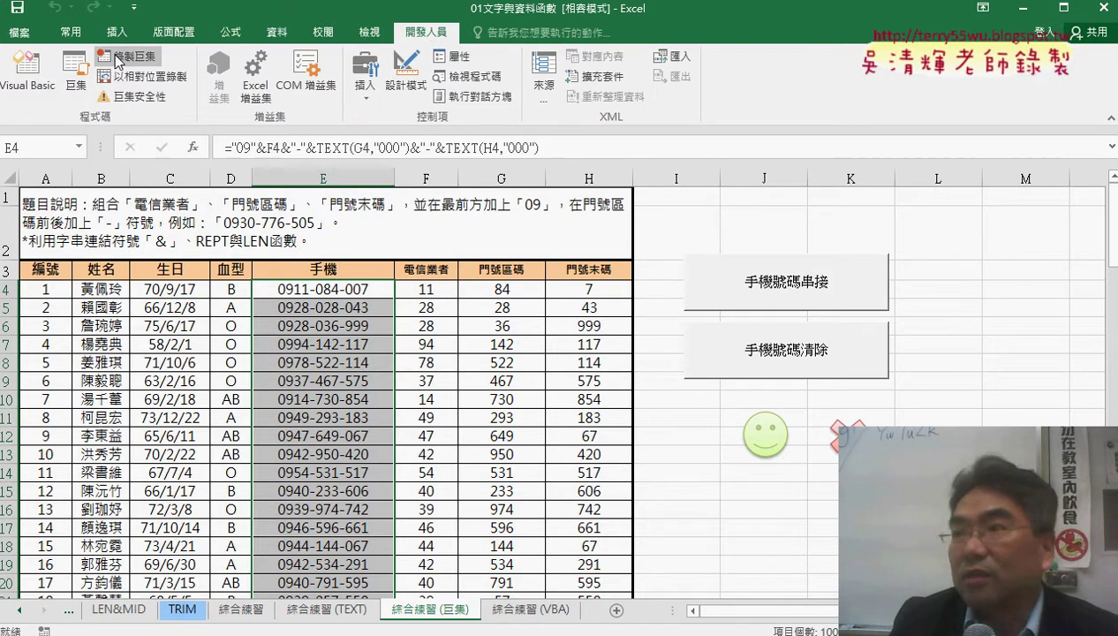
click(76, 79)
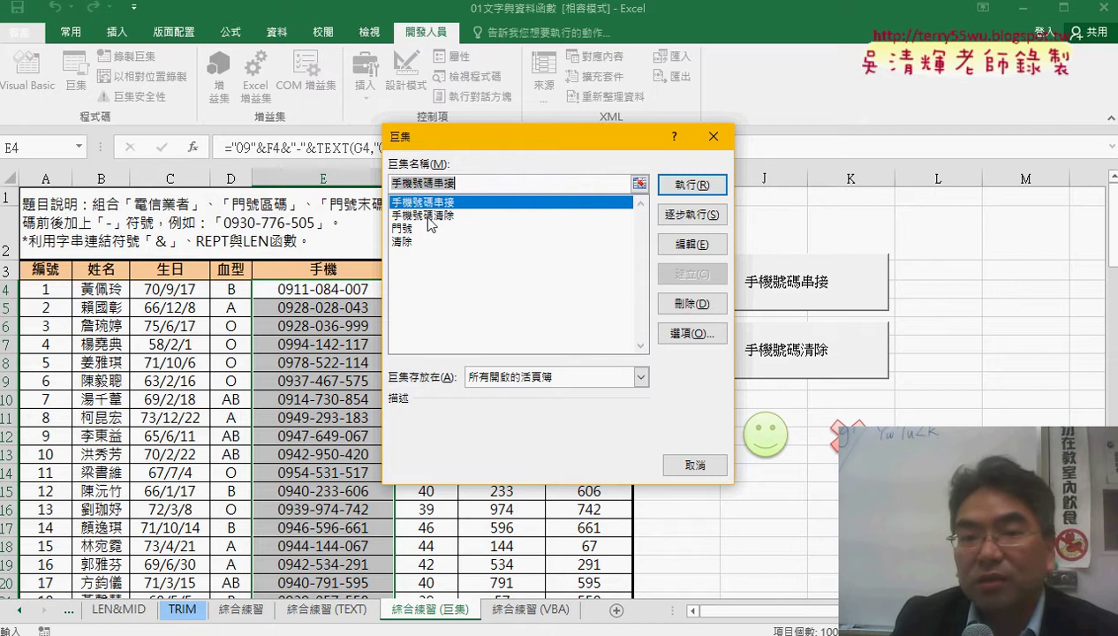
click(436, 215)
click(435, 203)
click(434, 214)
click(424, 228)
click(426, 240)
click(426, 229)
click(426, 241)
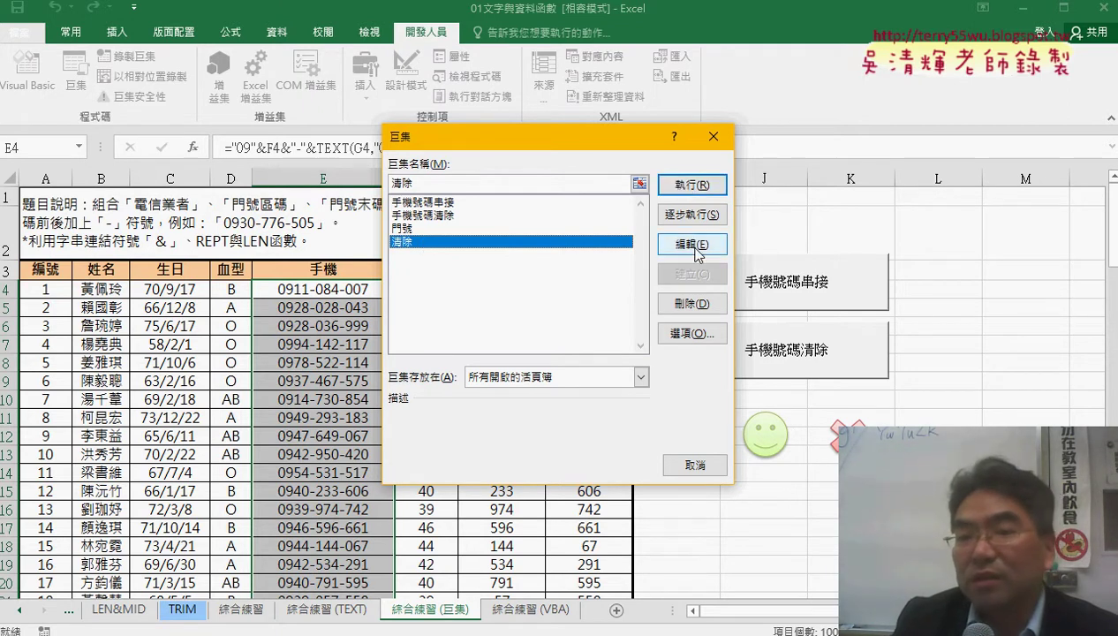
click(446, 203)
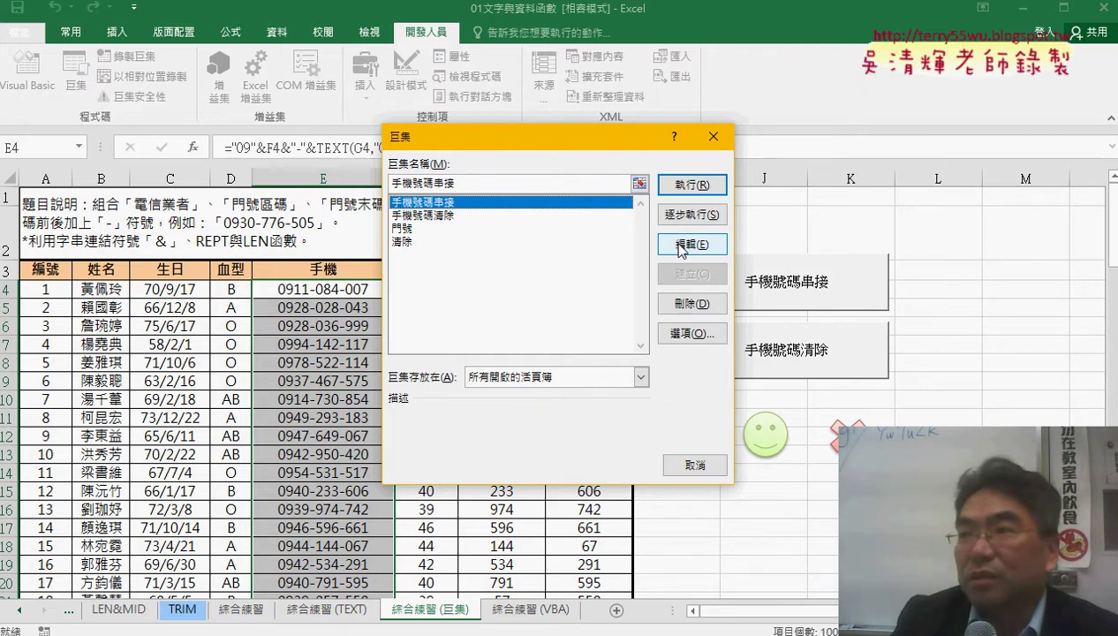
click(713, 136)
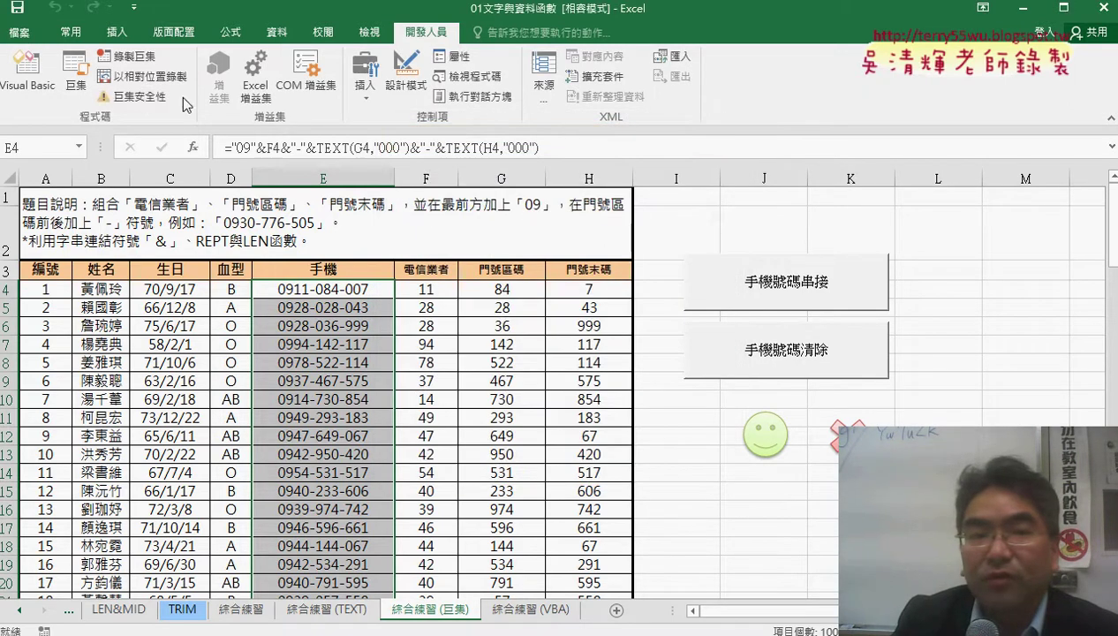
In the VBA editor, close old code windows, widen the Project pane, and open Module1 maximized
click(27, 88)
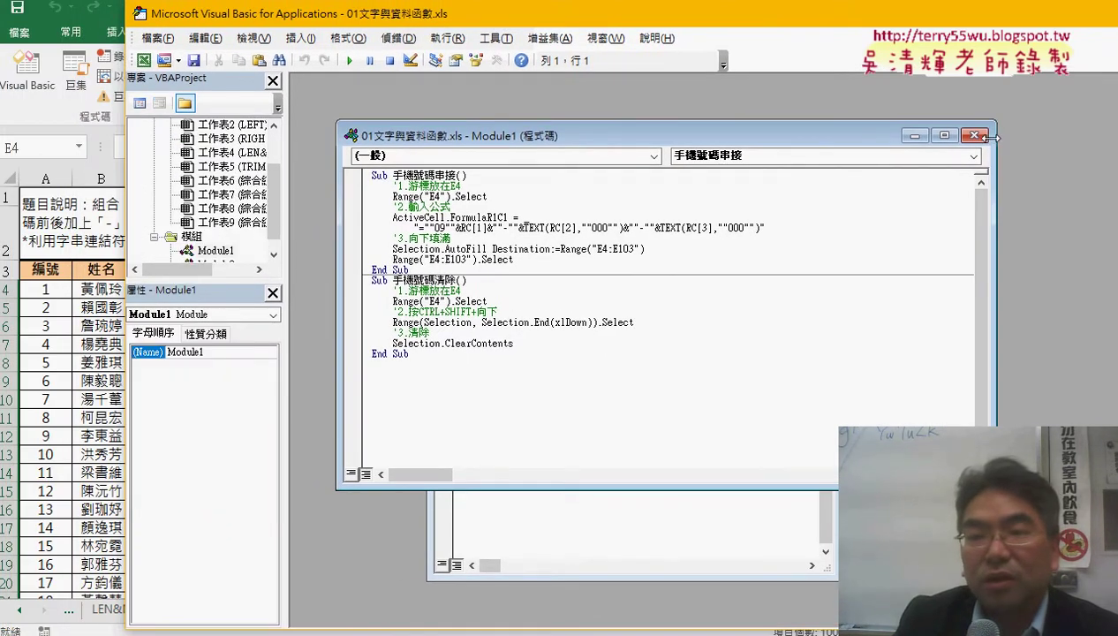
click(975, 135)
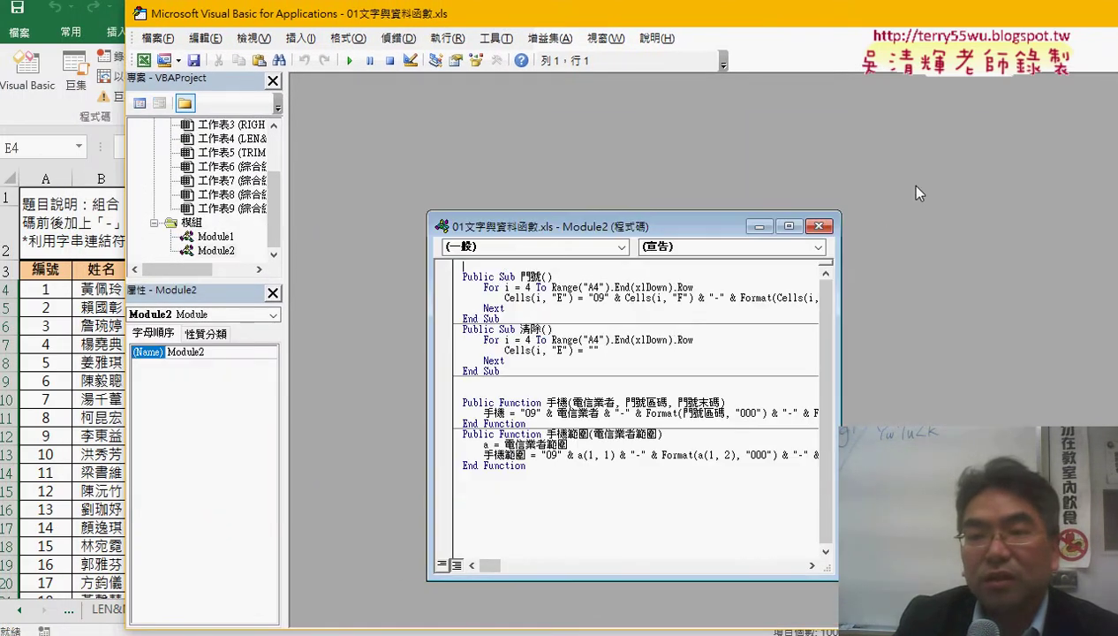
click(820, 228)
drag(227, 280, 223, 309)
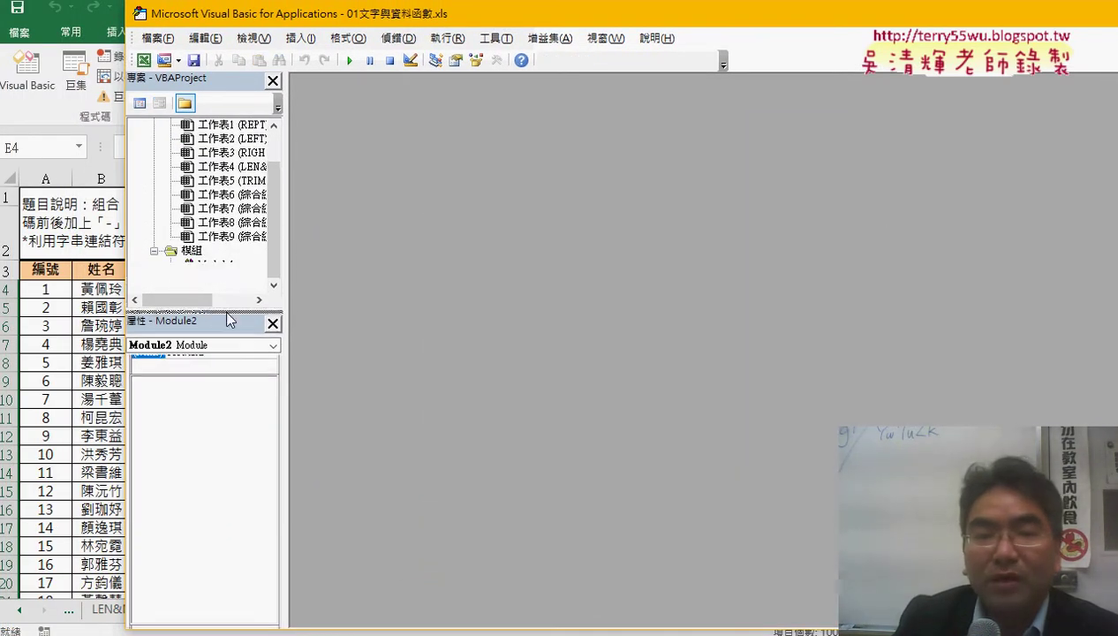
drag(286, 270, 325, 275)
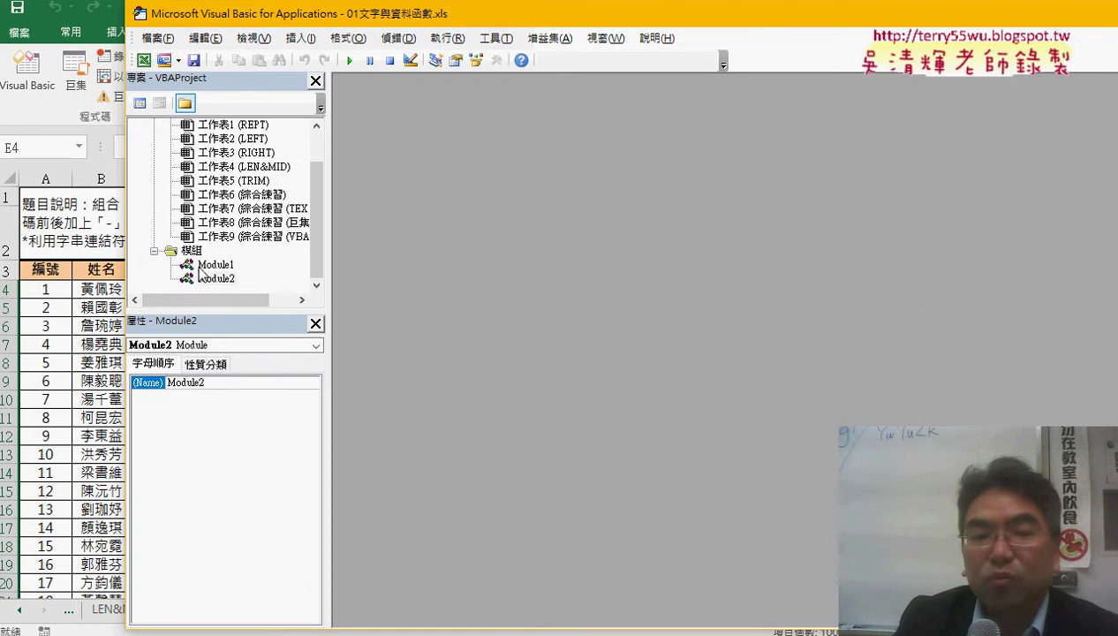
click(207, 267)
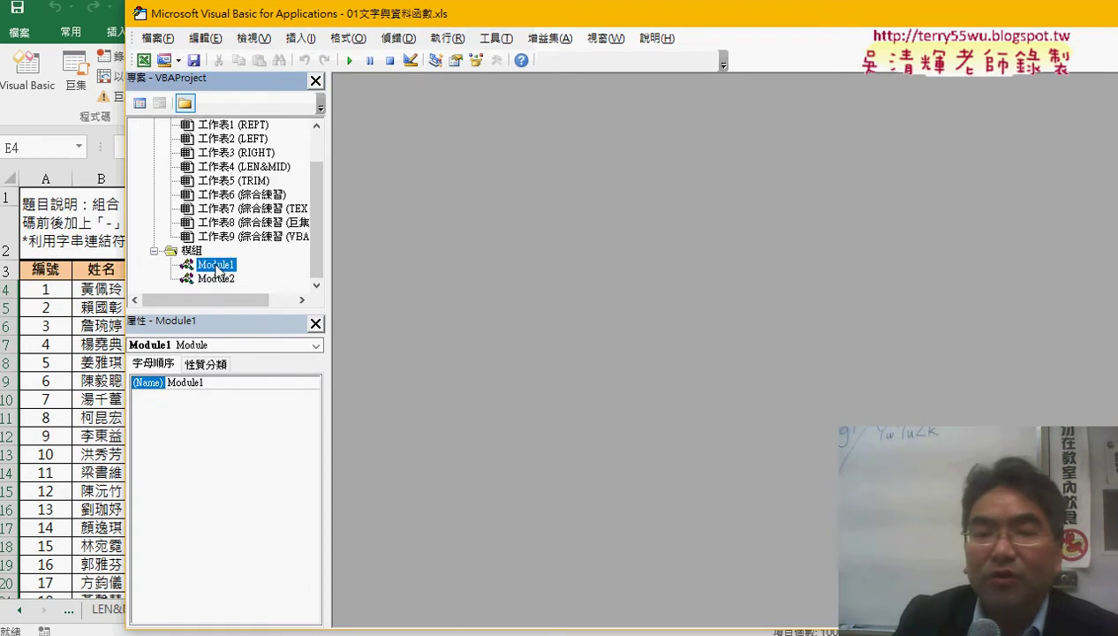
double_click(216, 265)
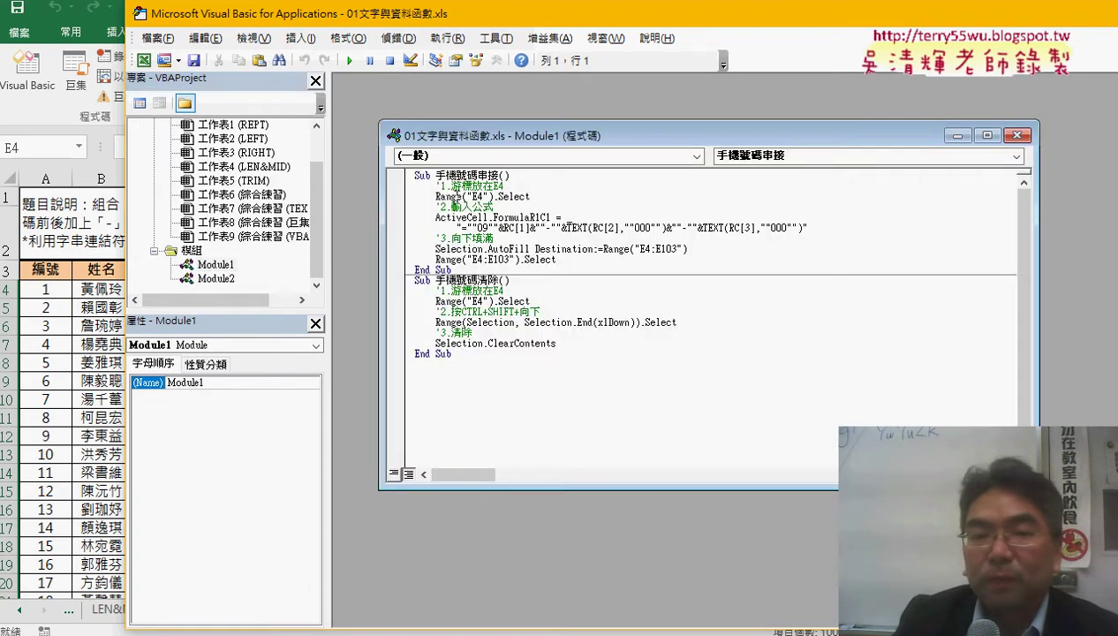
double_click(494, 133)
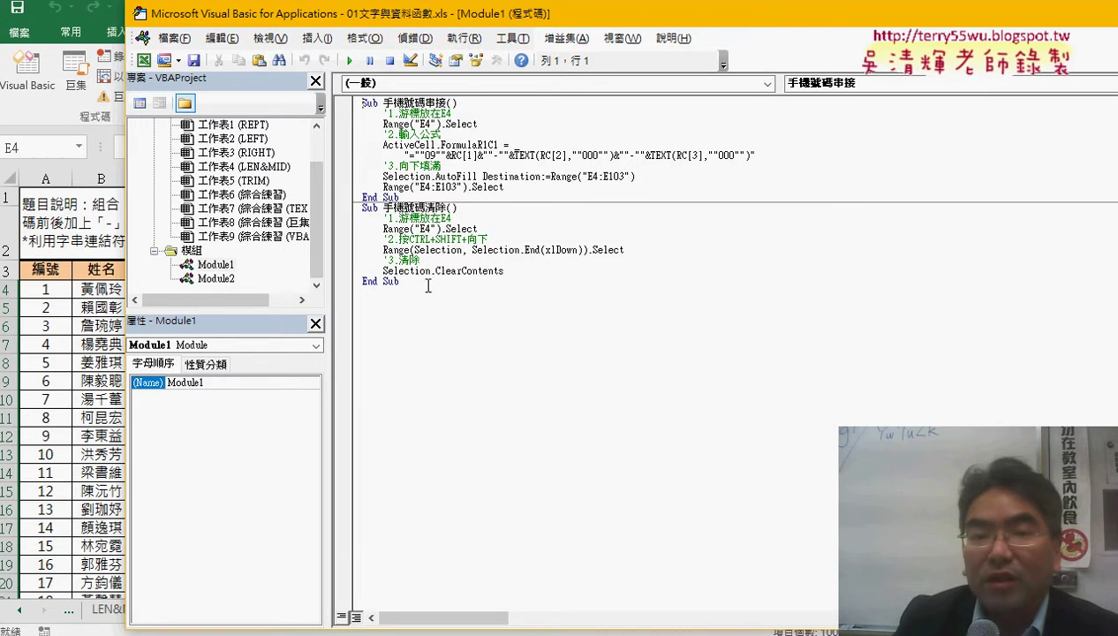
Set the VBA editor's code font size to 12 in the Editor Format options
click(512, 39)
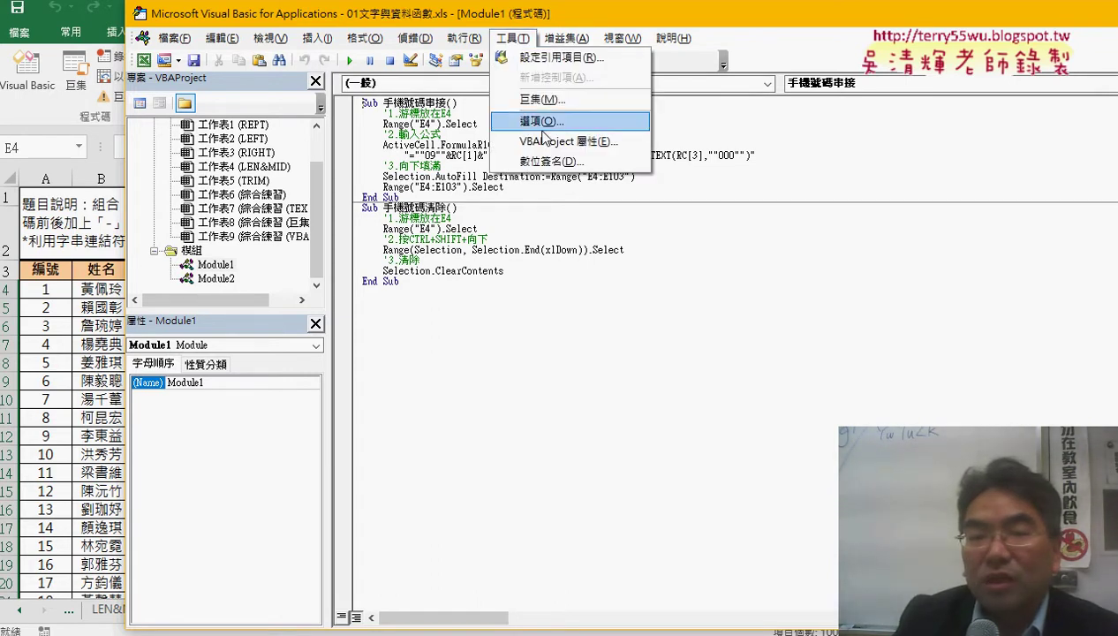
click(542, 128)
click(461, 161)
click(648, 240)
click(626, 284)
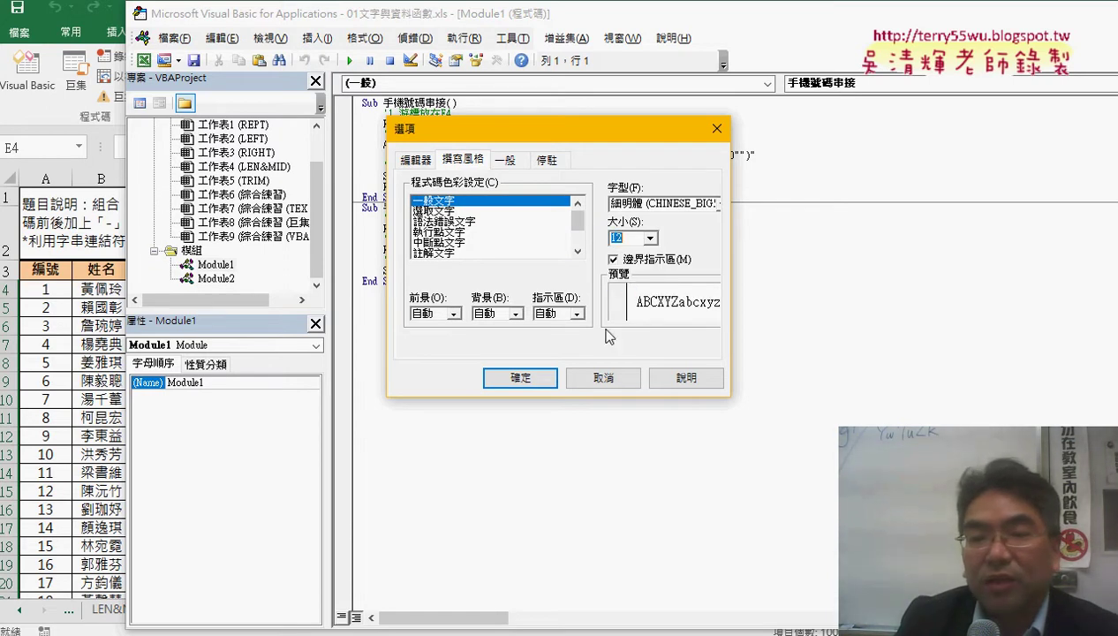
click(521, 378)
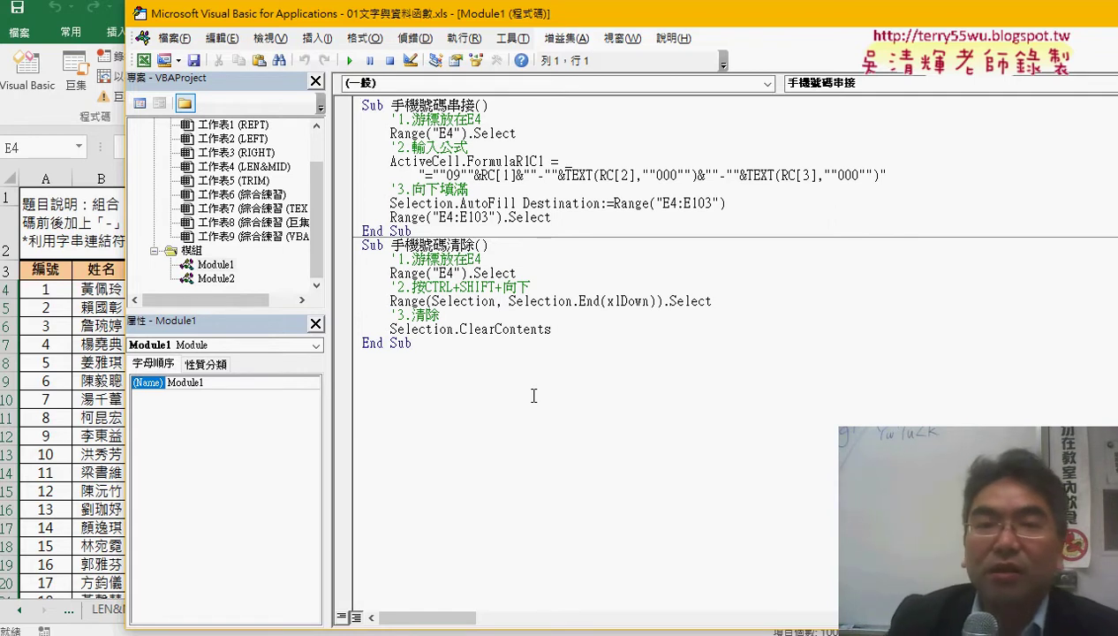
Reposition the editor window, expand the Project tree, and return to the Excel worksheet
mouse_move(433, 18)
mouse_down()
mouse_move(460, 92)
mouse_move(500, 53)
mouse_up()
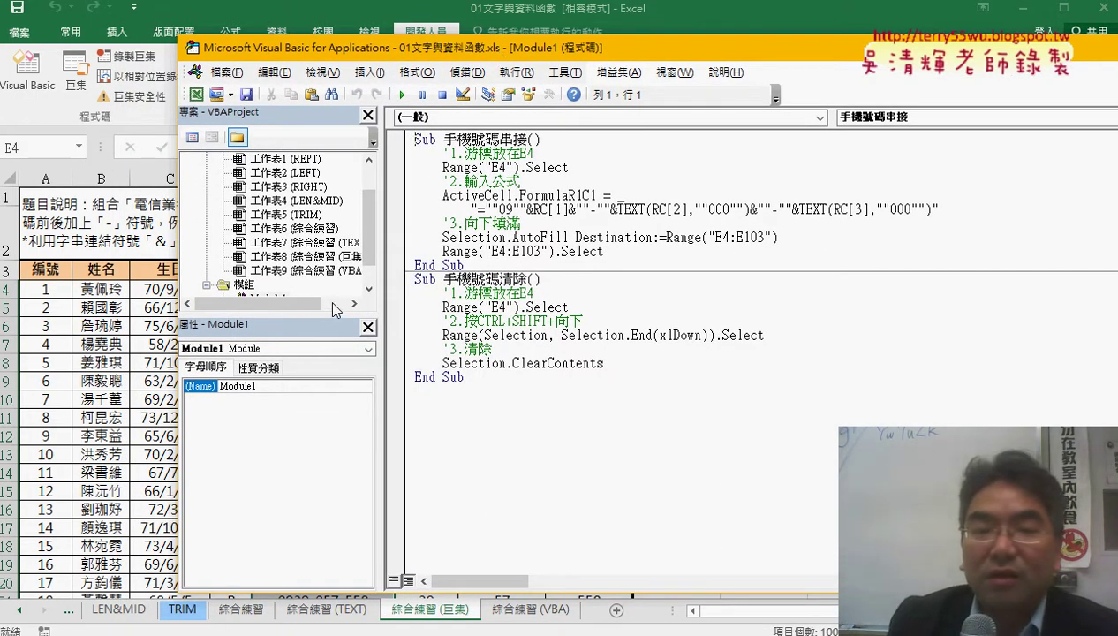
drag(326, 312, 325, 407)
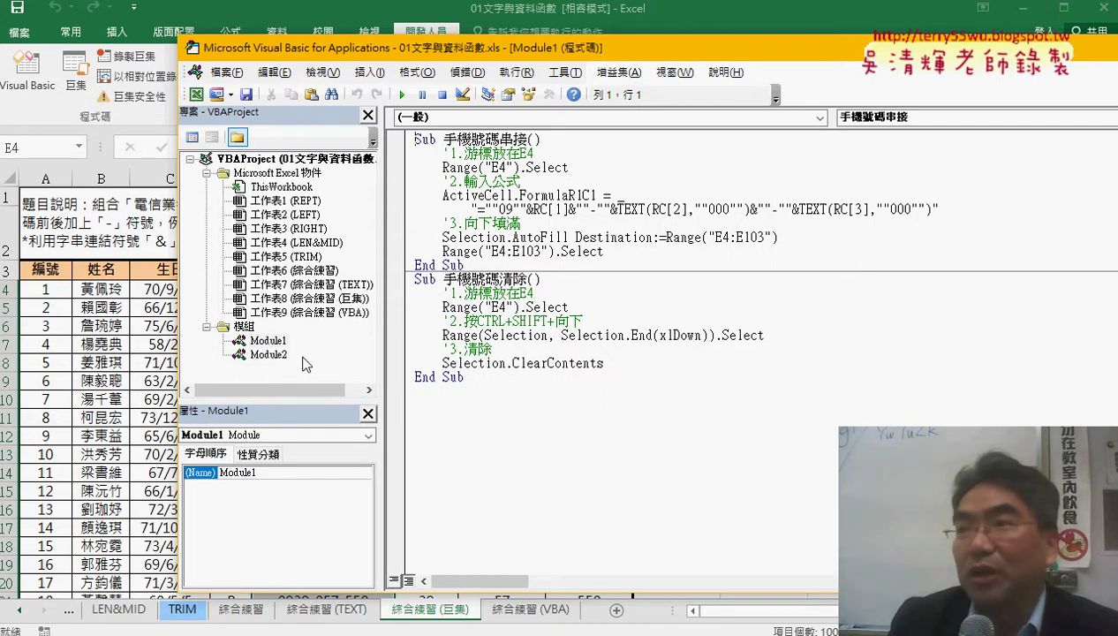
click(100, 346)
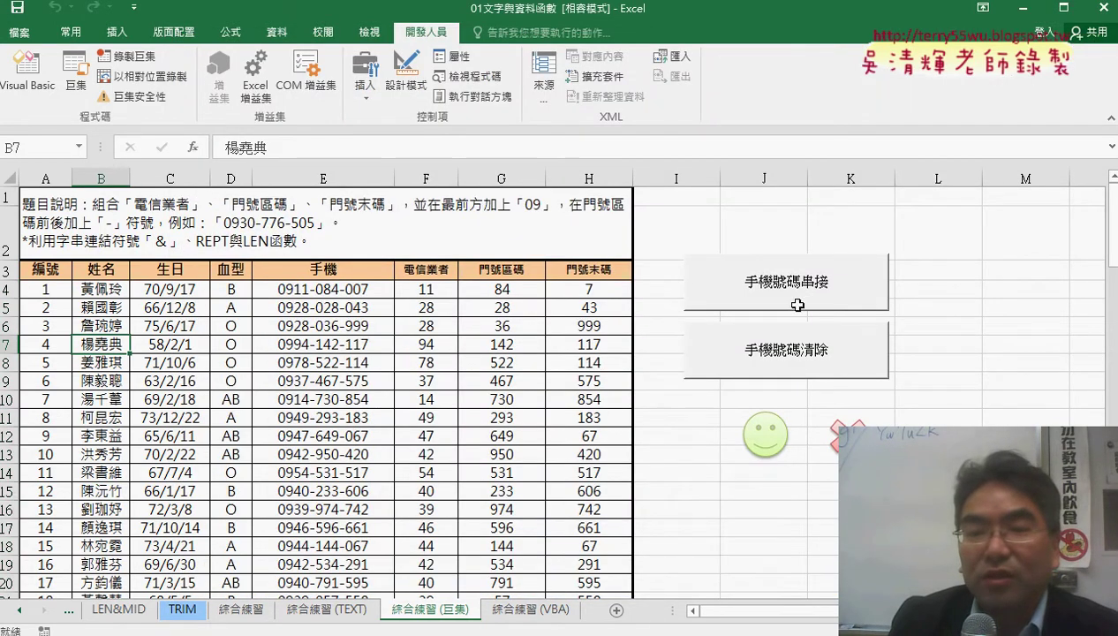
Rerun the 手機號碼清除 and 手機號碼串接 buttons, then reopen Module1's code to review its steps
click(799, 358)
click(804, 294)
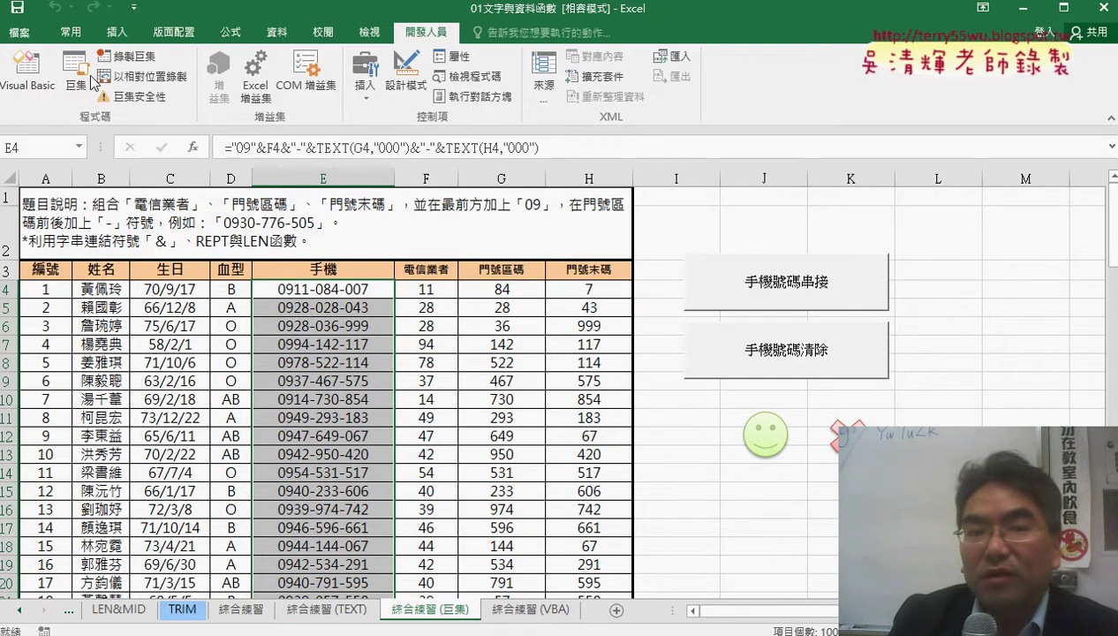
click(42, 88)
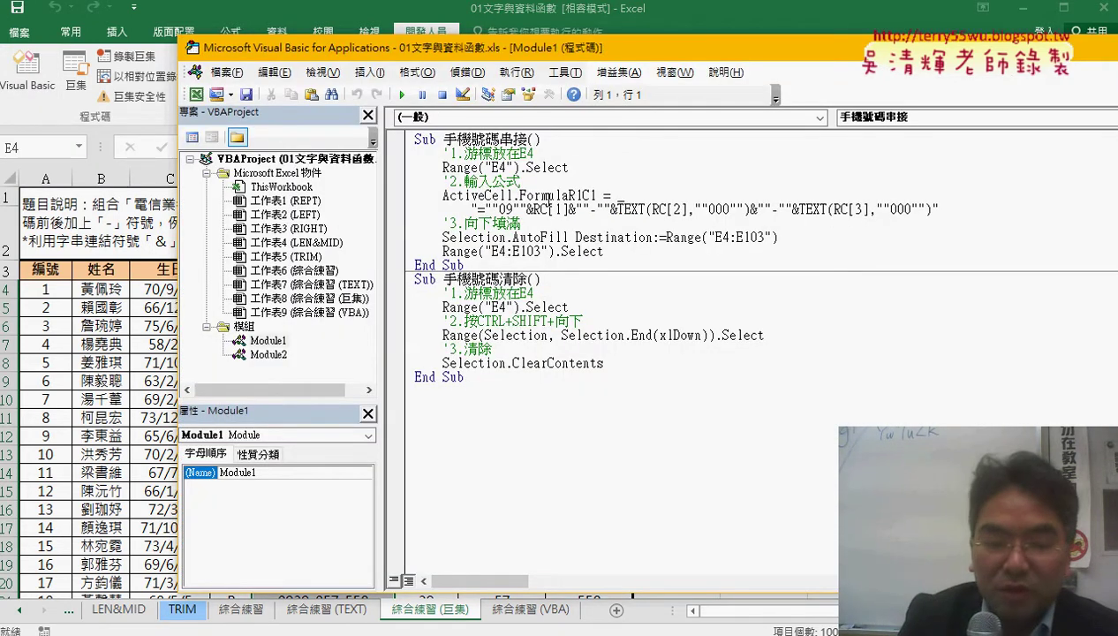
drag(535, 162, 461, 163)
mouse_move(525, 189)
mouse_down()
mouse_move(445, 189)
mouse_move(442, 168)
mouse_up()
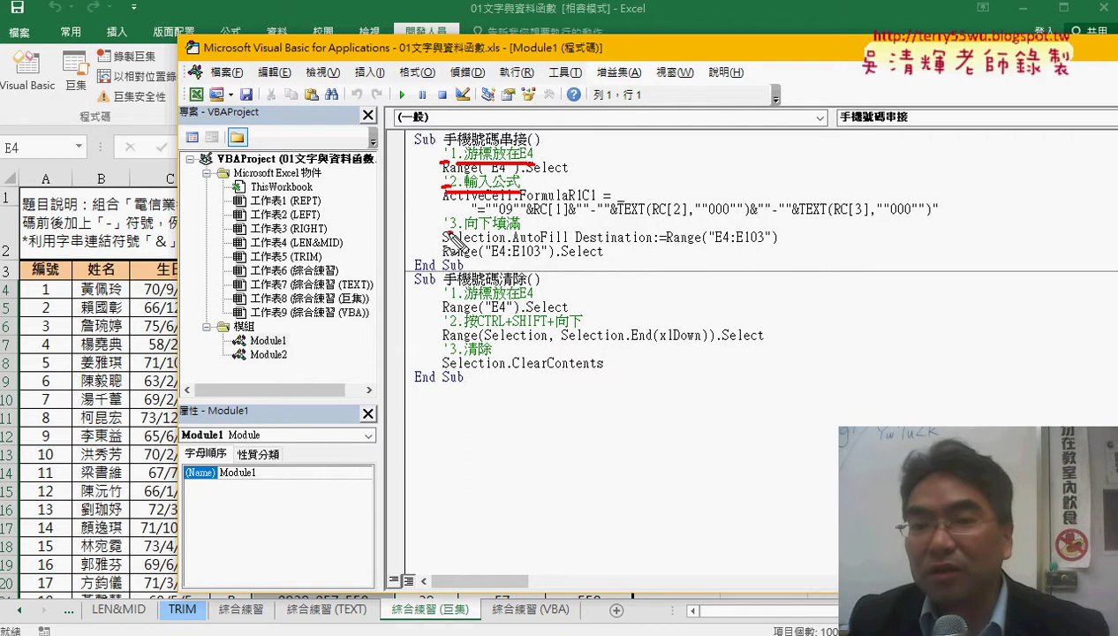
drag(522, 231, 444, 233)
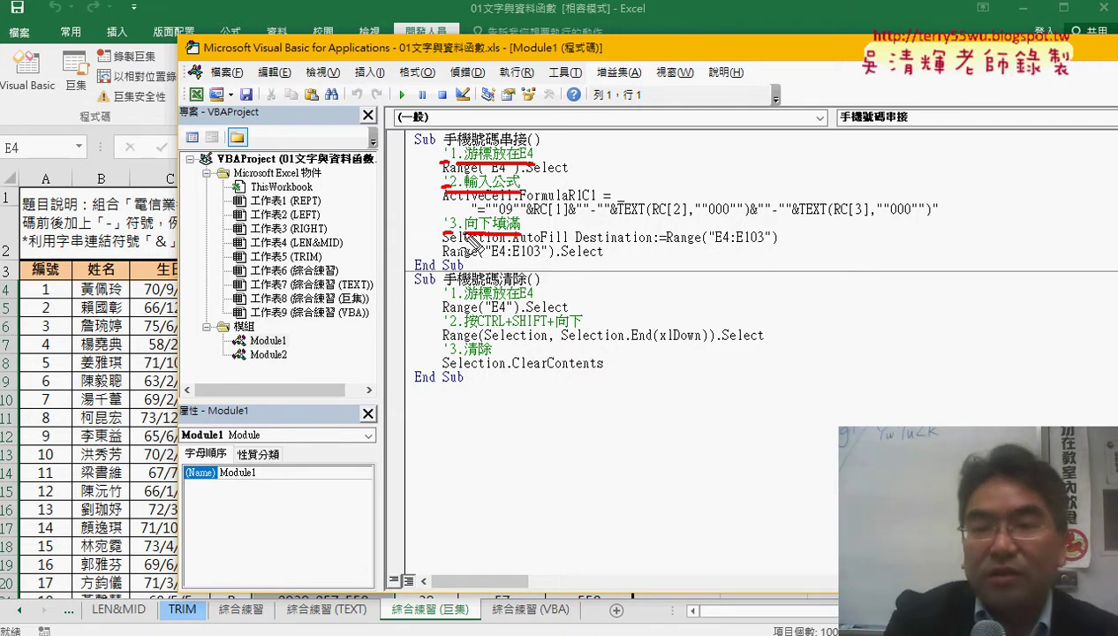
key(Escape)
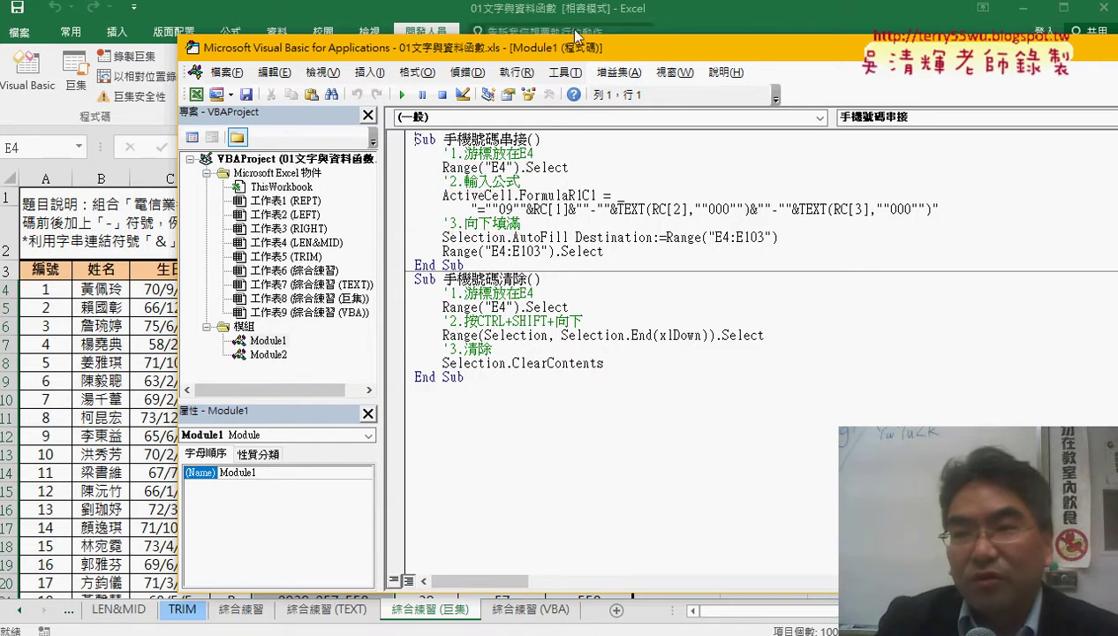
Close the VBA editor and test the clear and fill buttons on column E twice
drag(566, 48, 474, 55)
double_click(796, 54)
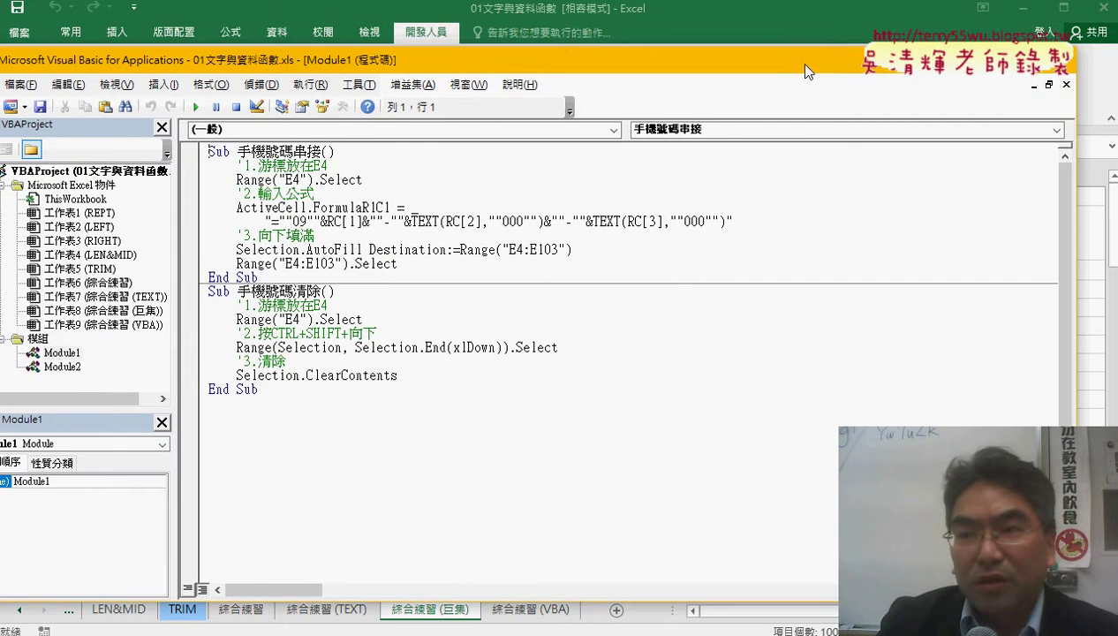
click(1033, 26)
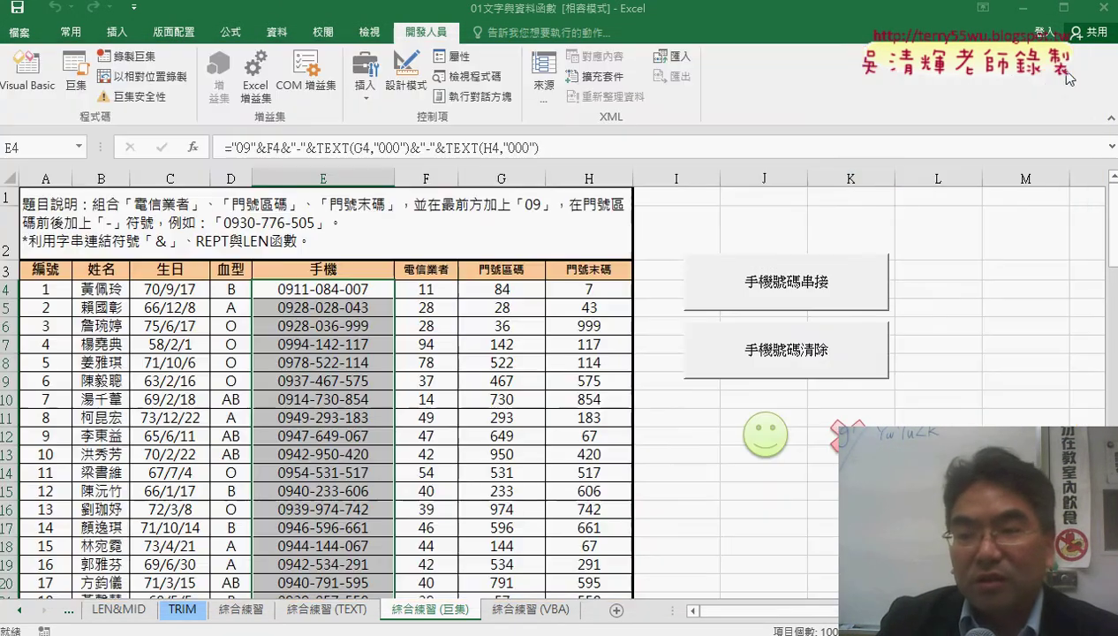
click(778, 364)
click(791, 298)
click(777, 432)
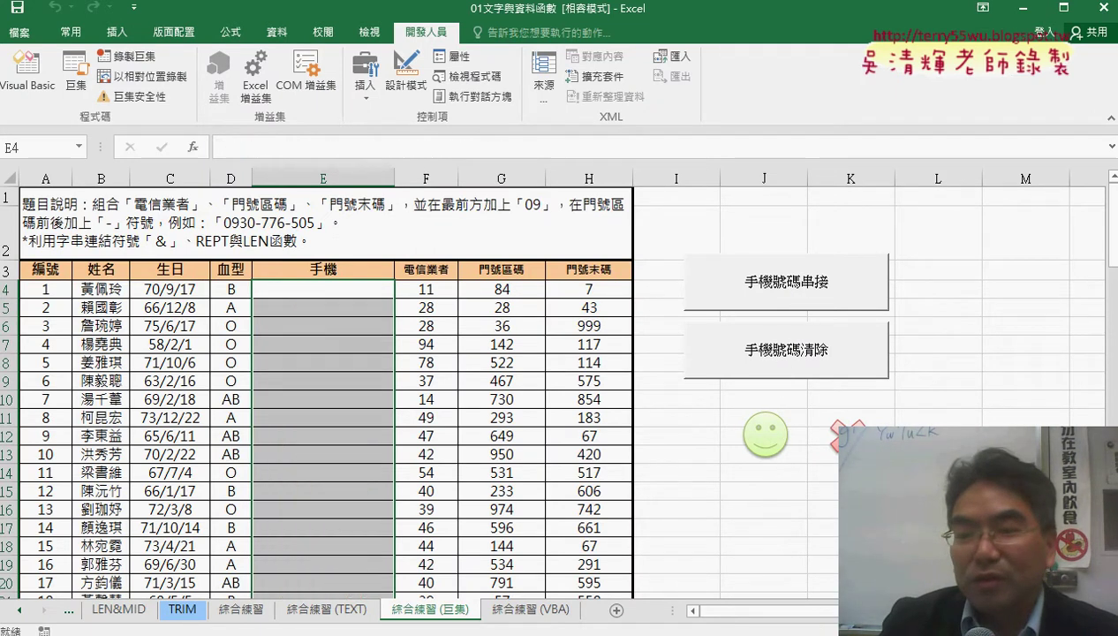
click(769, 437)
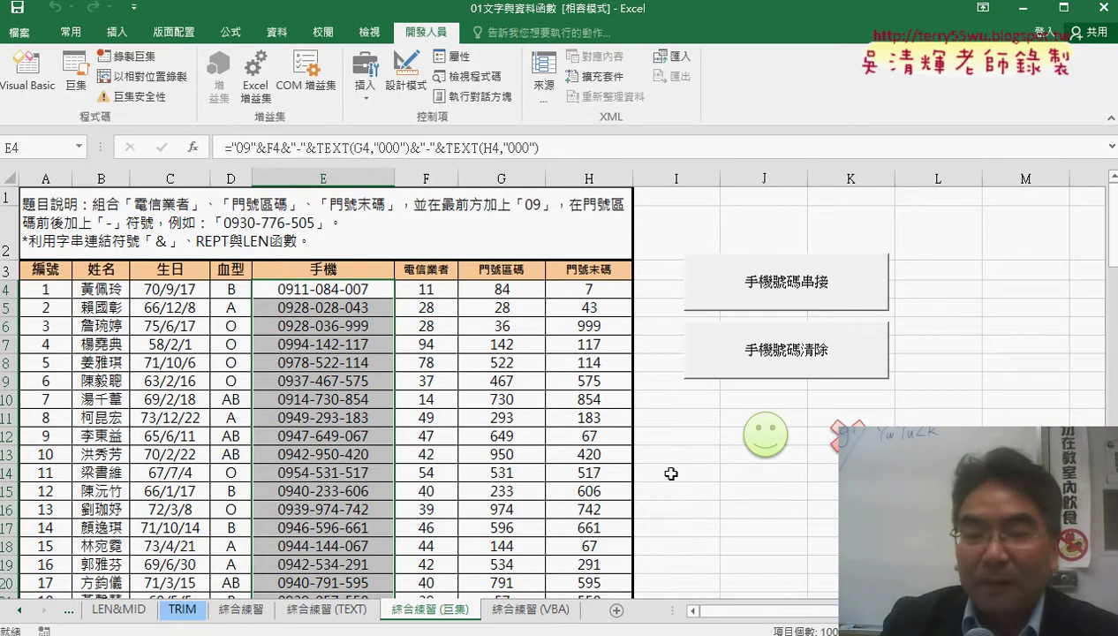
On the 綜合練習 (VBA) sheet, fill then clear column E's phone numbers and select E4
click(535, 609)
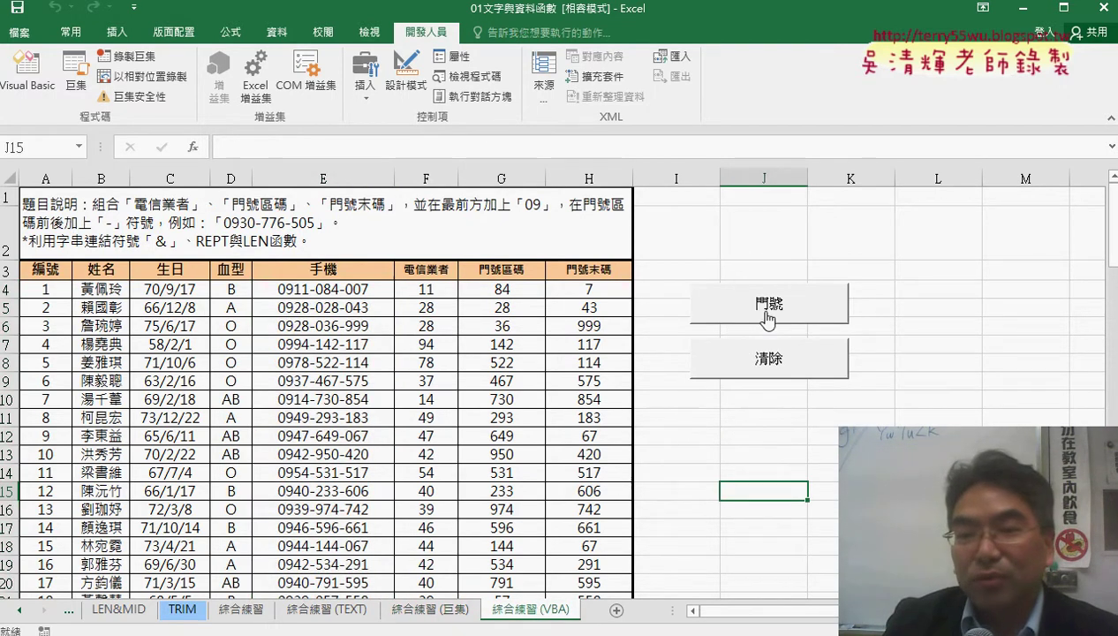
click(755, 370)
click(765, 310)
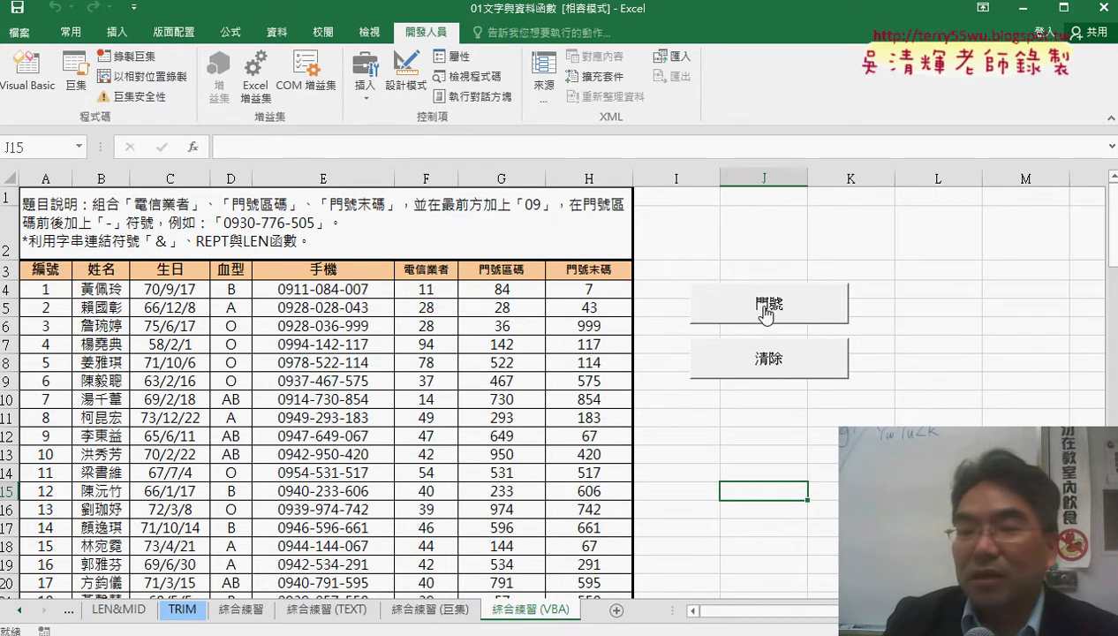
click(758, 361)
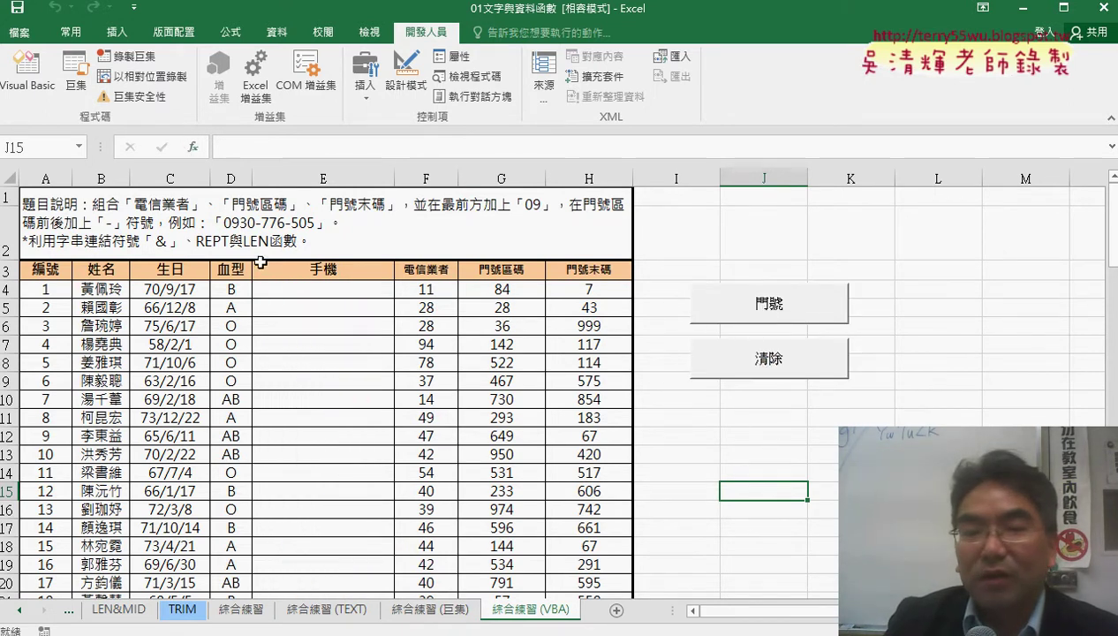
click(301, 290)
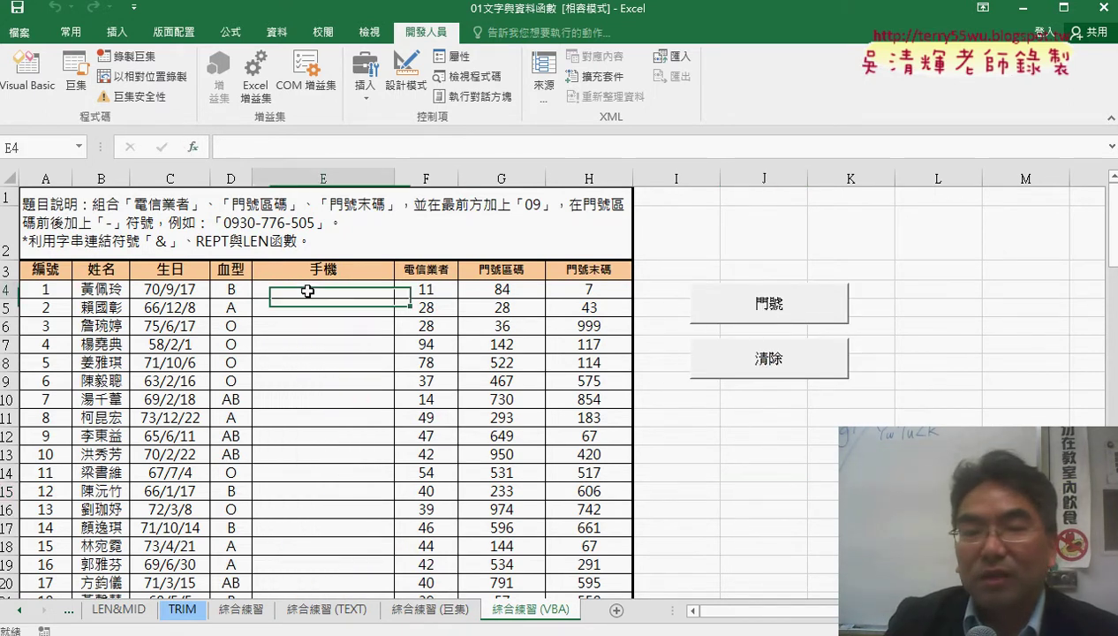
Insert into E4 the custom 手機 function, found under the 使用者定義 category beside 手機範圍
click(198, 151)
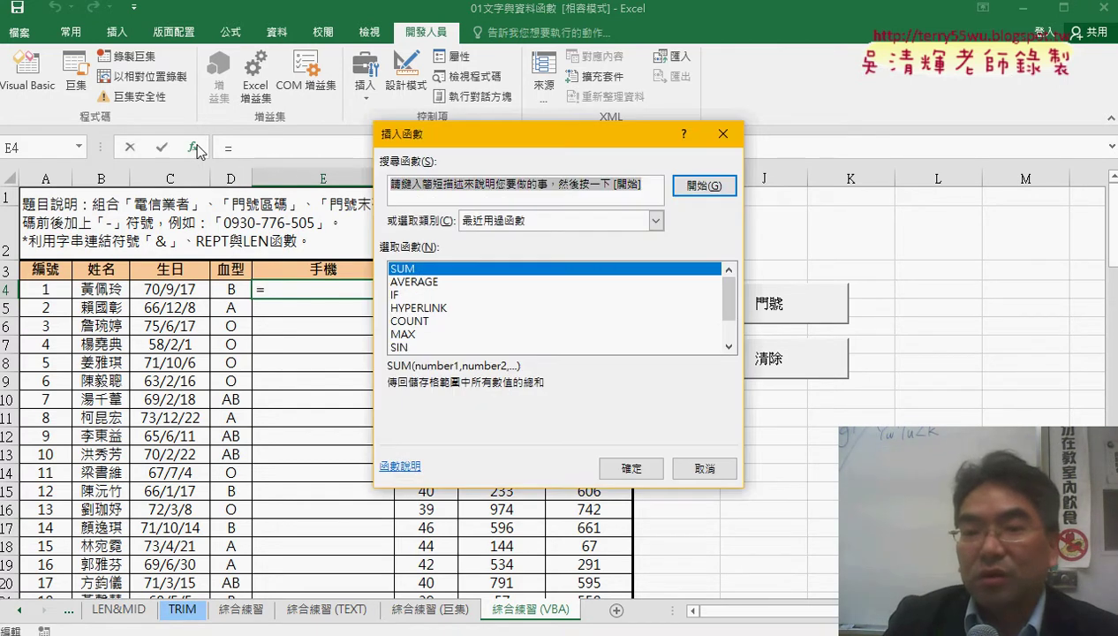
click(568, 220)
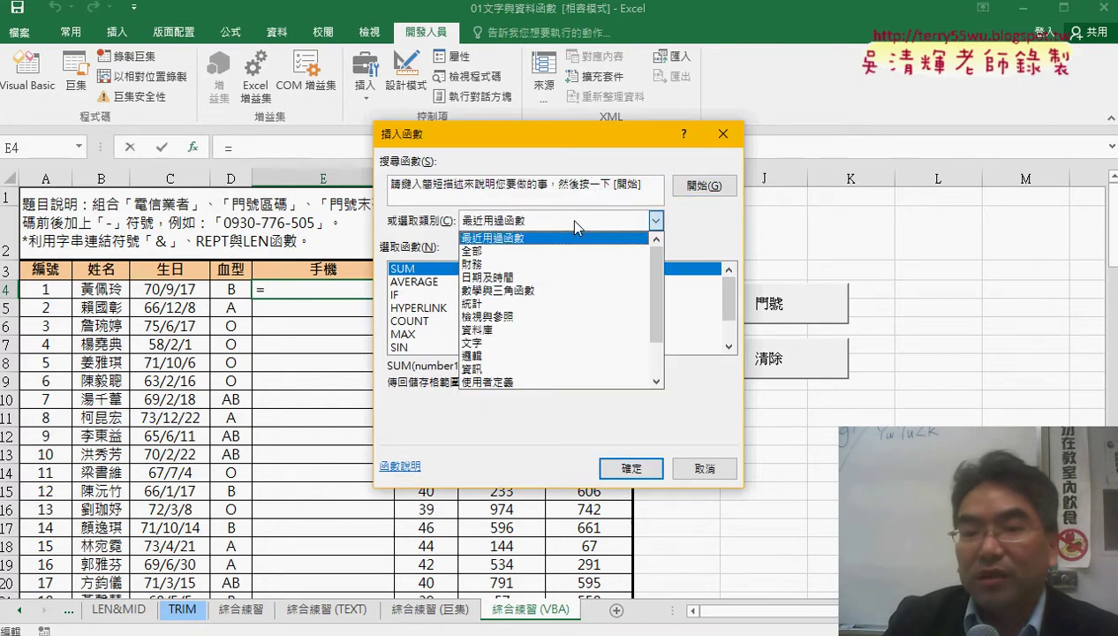
click(515, 382)
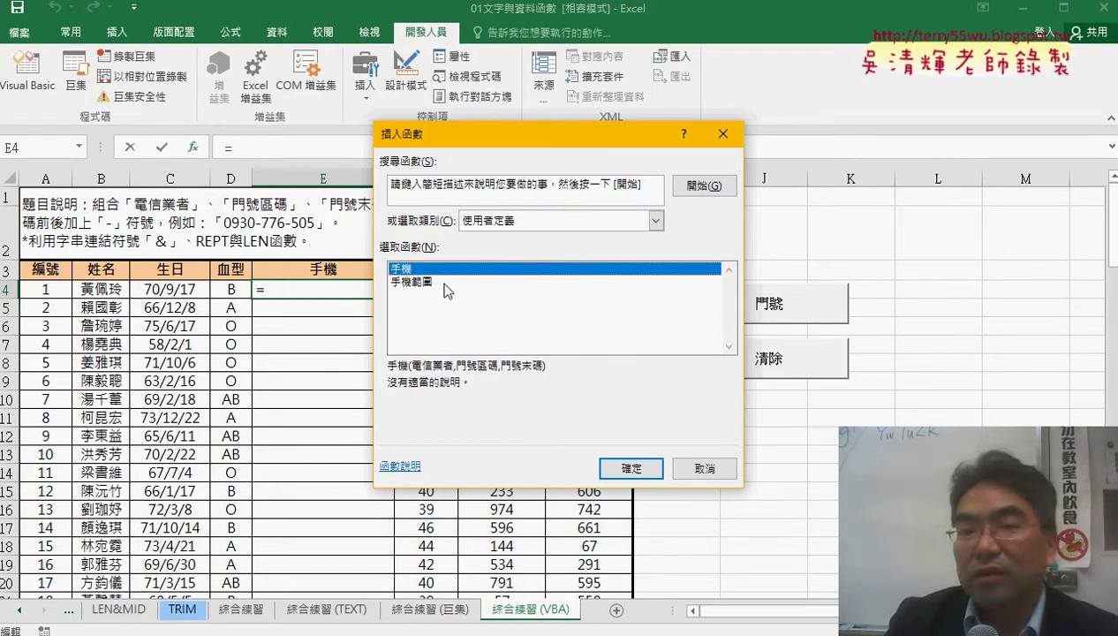
drag(597, 133, 867, 72)
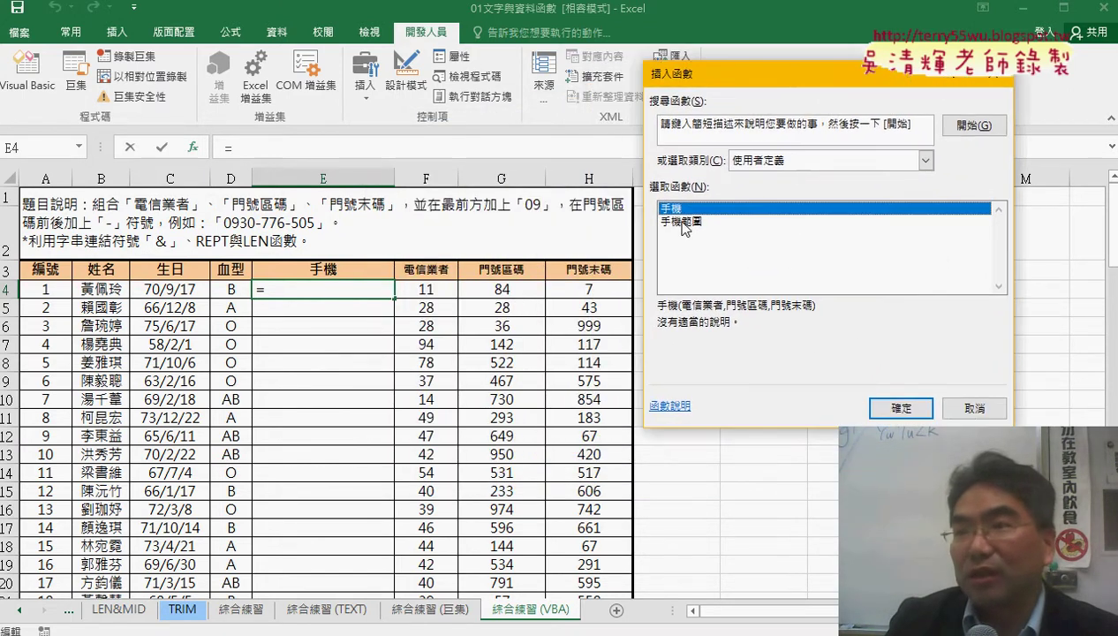
click(685, 222)
click(684, 214)
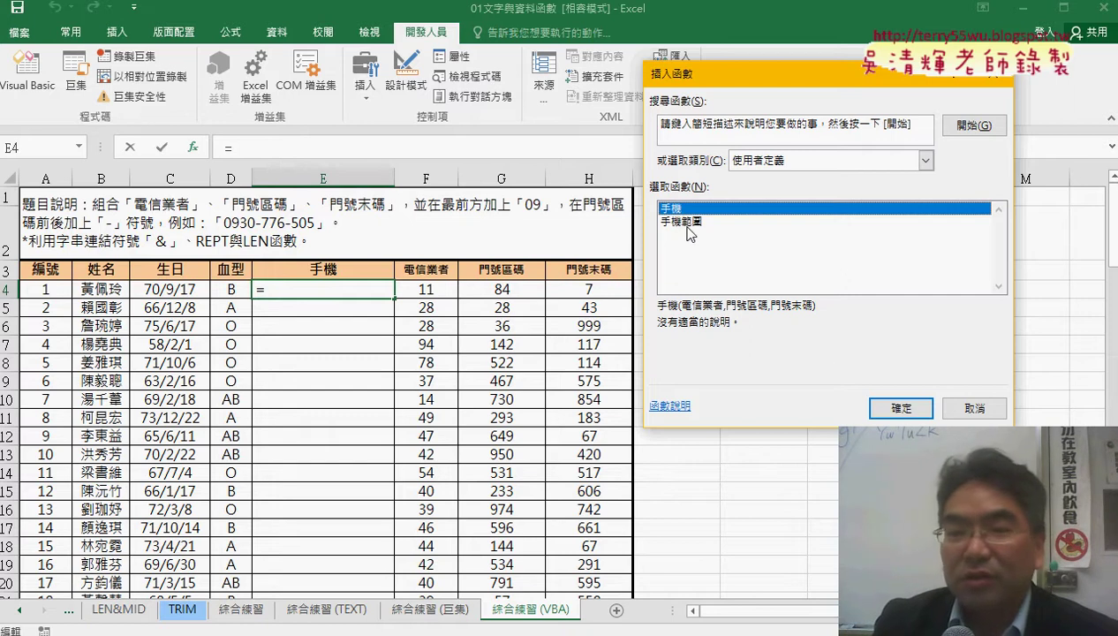
click(899, 406)
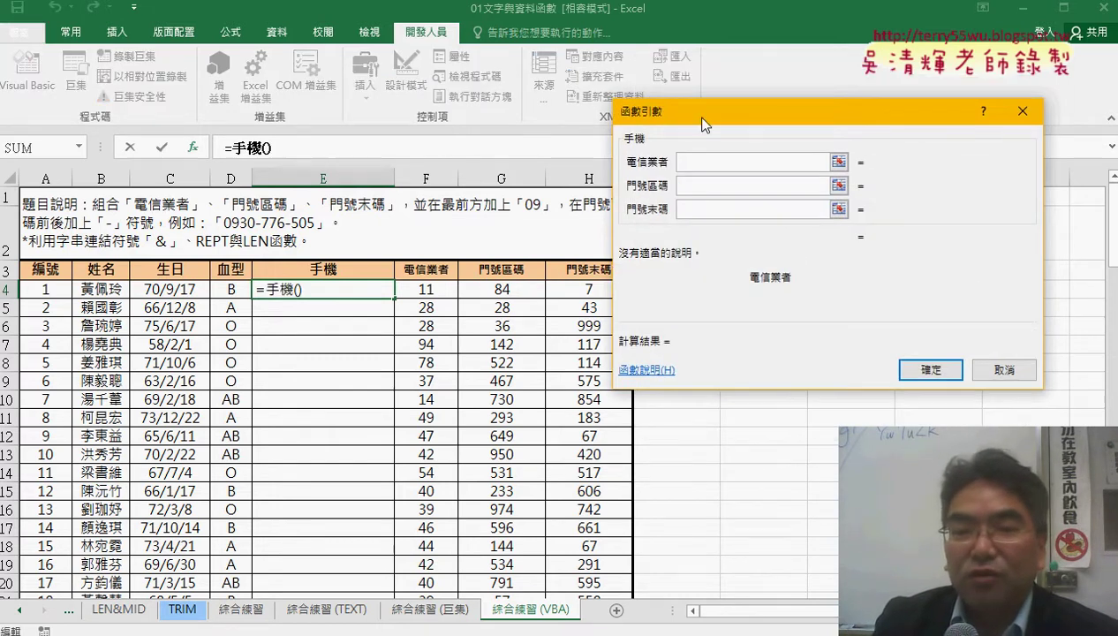
Set the 手機 function's arguments to F4, G4 and H4
drag(703, 128, 414, 341)
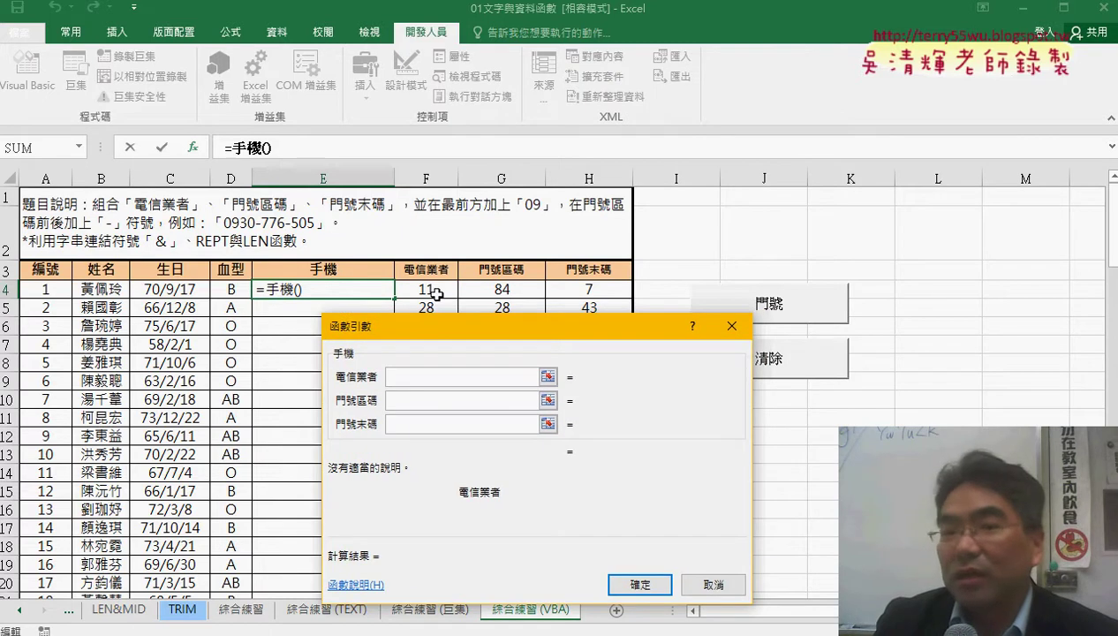
click(436, 294)
click(413, 400)
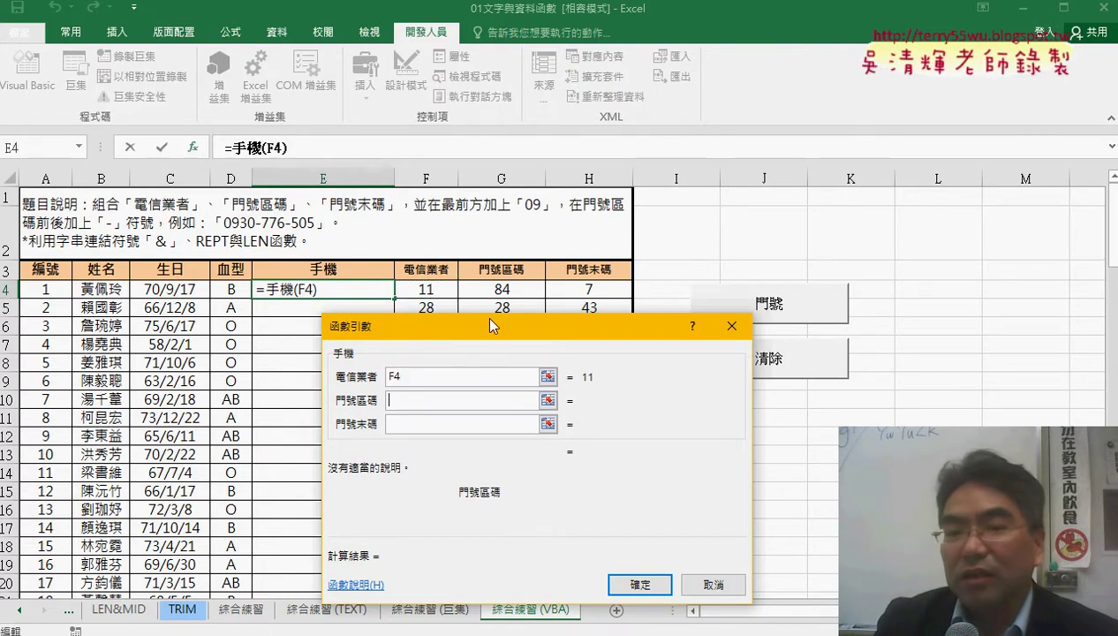
click(503, 290)
click(537, 423)
click(599, 290)
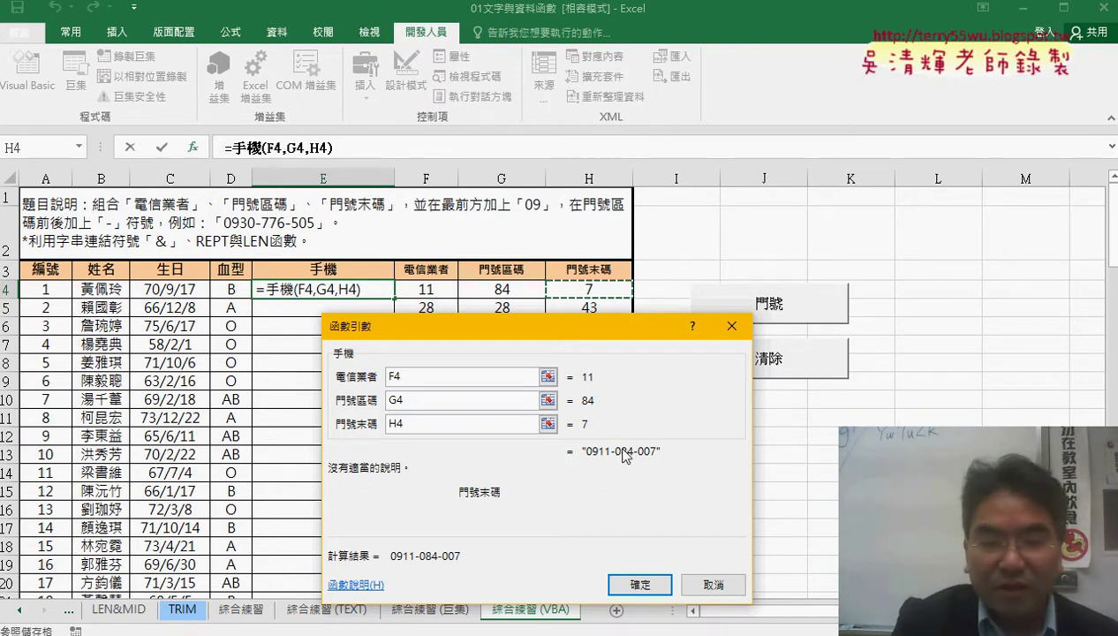
mouse_move(656, 459)
mouse_down()
mouse_move(590, 439)
mouse_move(656, 473)
mouse_up()
mouse_move(544, 457)
mouse_down()
mouse_move(532, 477)
mouse_move(333, 317)
mouse_move(329, 327)
mouse_move(382, 300)
mouse_up()
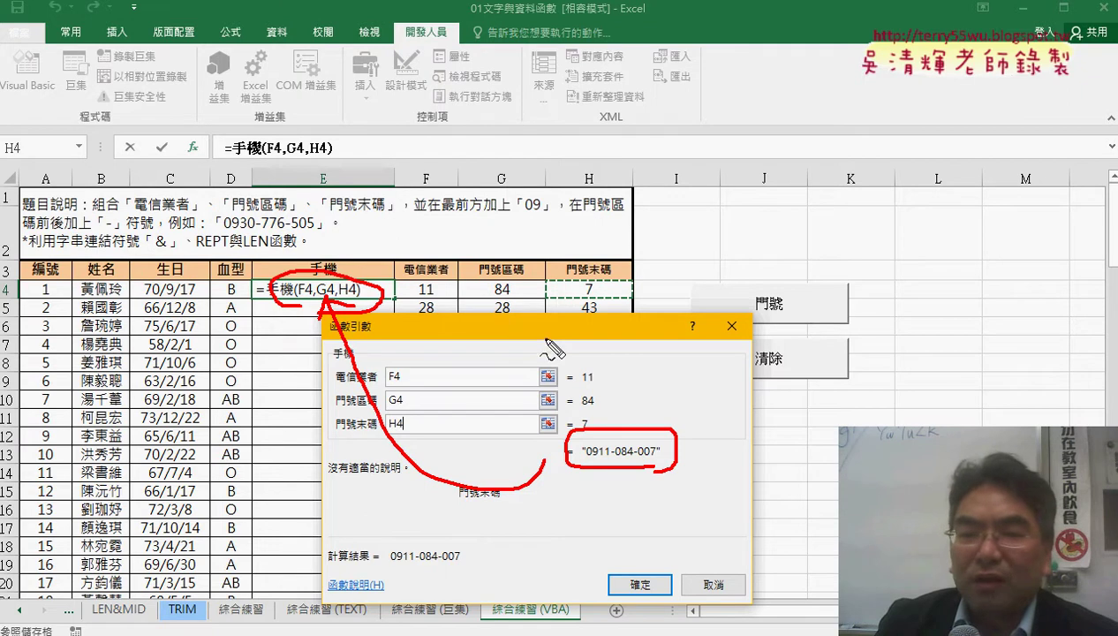
mouse_move(437, 281)
mouse_down()
mouse_move(422, 302)
mouse_move(433, 287)
mouse_move(433, 331)
mouse_move(402, 379)
mouse_up()
mouse_move(508, 300)
mouse_down()
mouse_move(422, 390)
mouse_move(433, 405)
mouse_up()
mouse_move(590, 281)
mouse_down()
mouse_move(583, 300)
mouse_move(426, 421)
mouse_move(435, 438)
mouse_up()
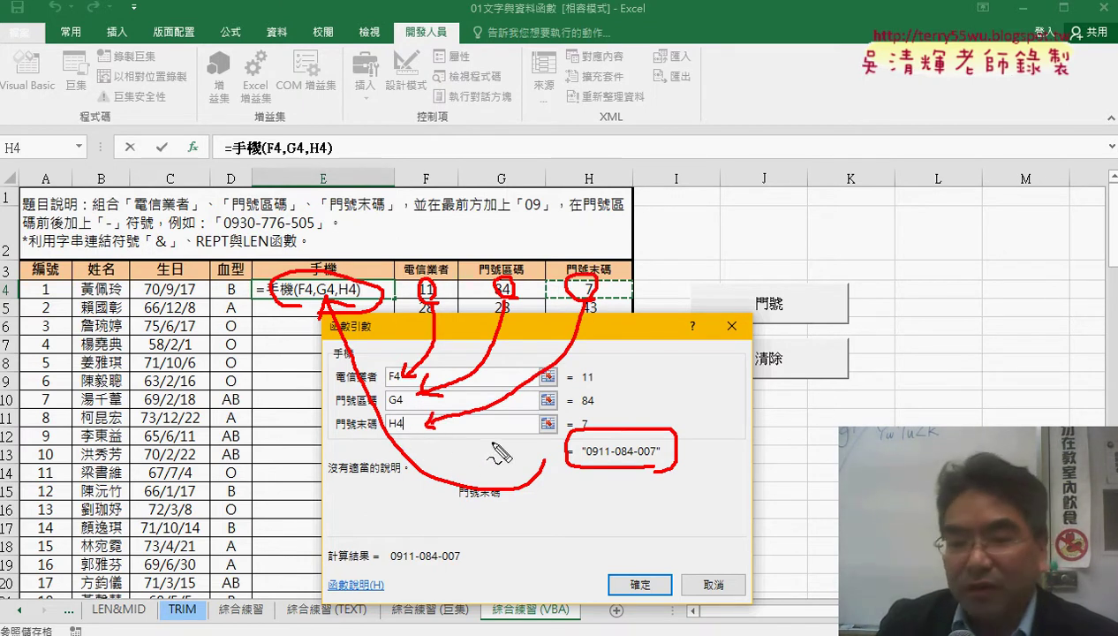
mouse_move(492, 426)
mouse_down()
mouse_move(556, 453)
mouse_move(548, 461)
mouse_up()
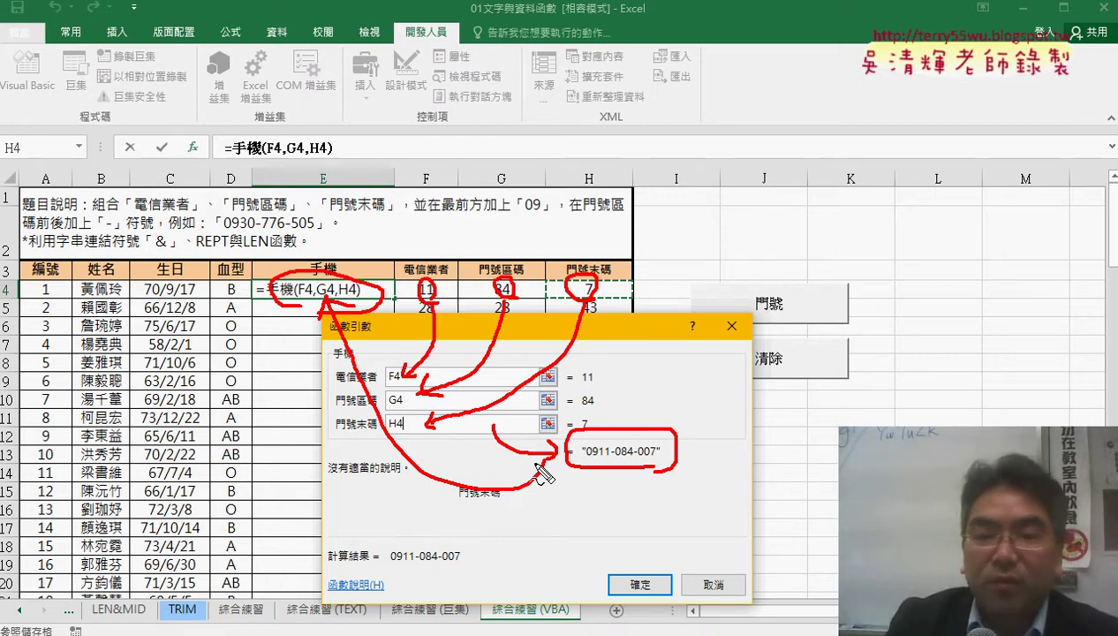
key(Escape)
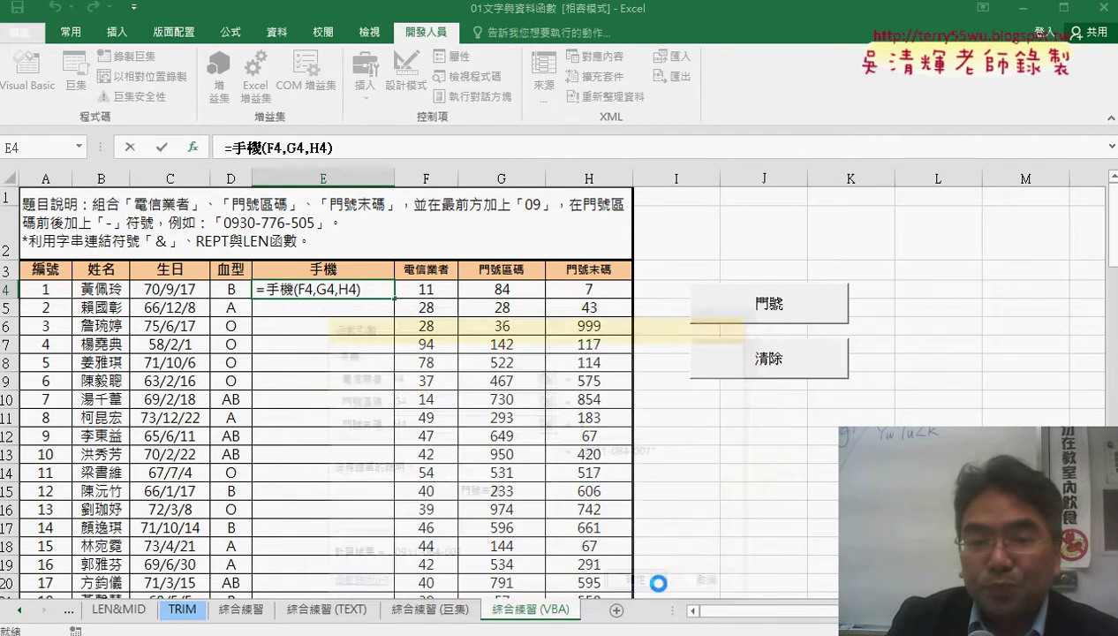
Confirm =手機(F4,G4,H4), fill it down column E, then delete the results
click(639, 585)
double_click(395, 299)
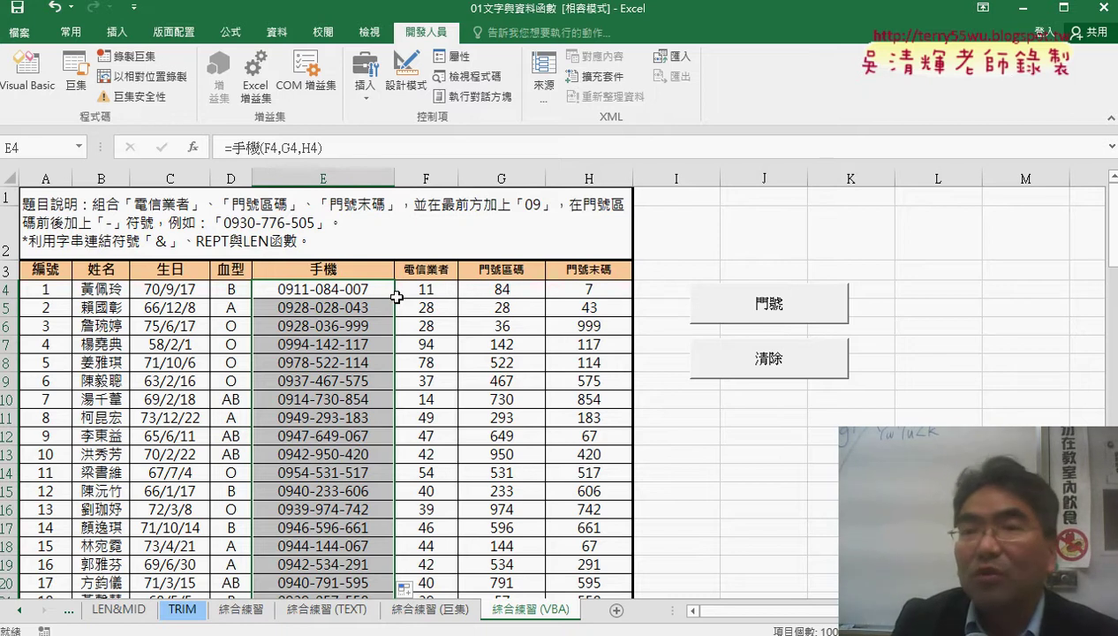
key(Delete)
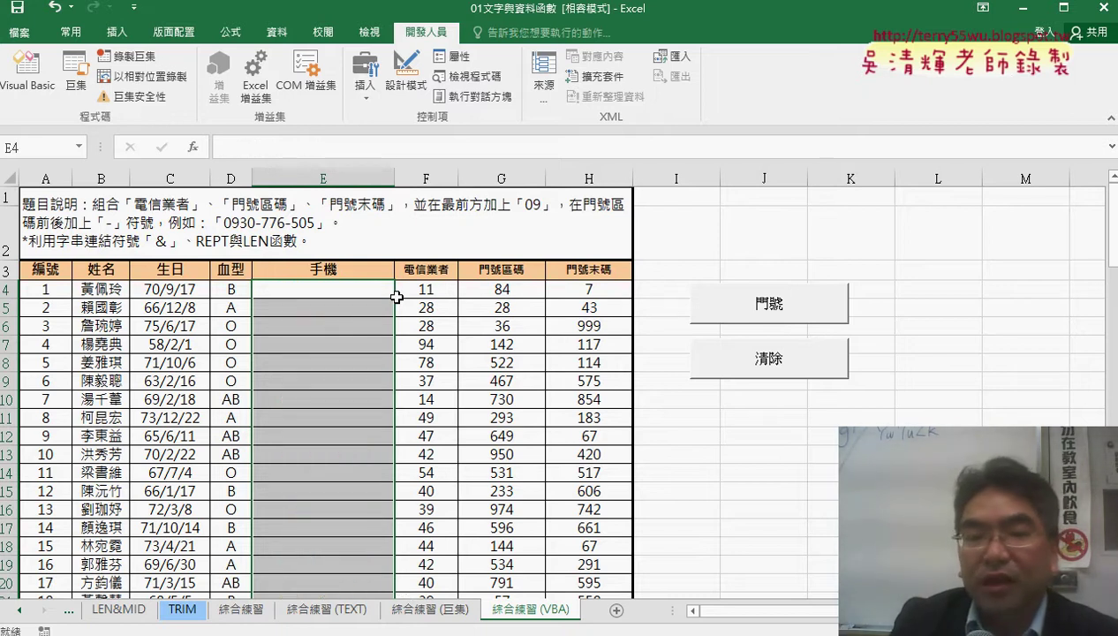
Enter =手機範圍(F4:H4) in E4 and fill it down column E
click(376, 290)
click(198, 154)
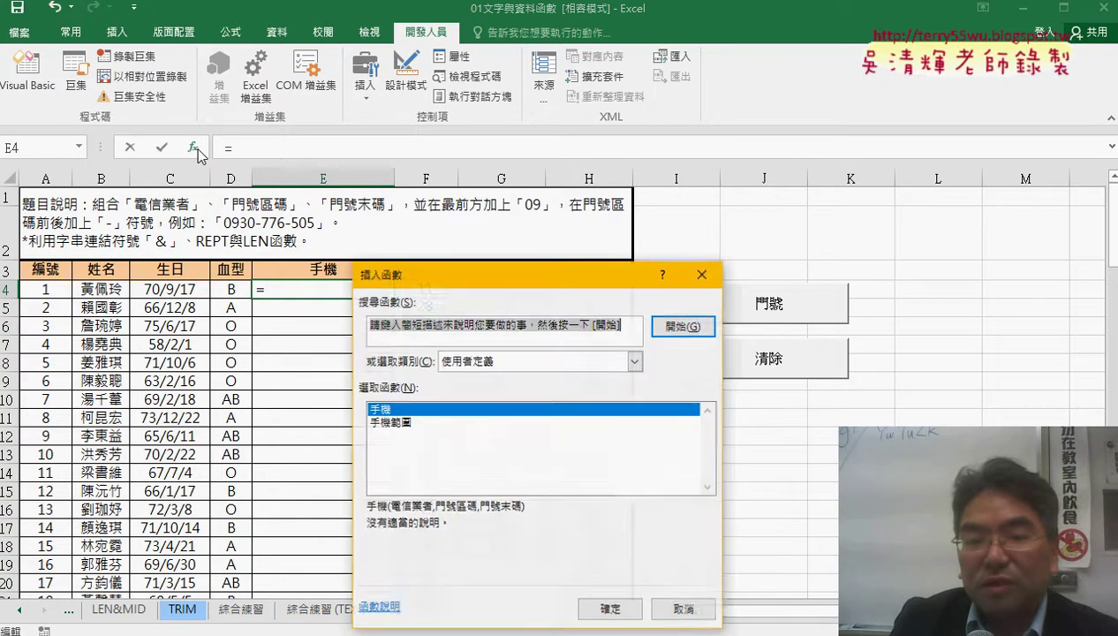
click(416, 424)
click(611, 608)
drag(426, 290, 589, 289)
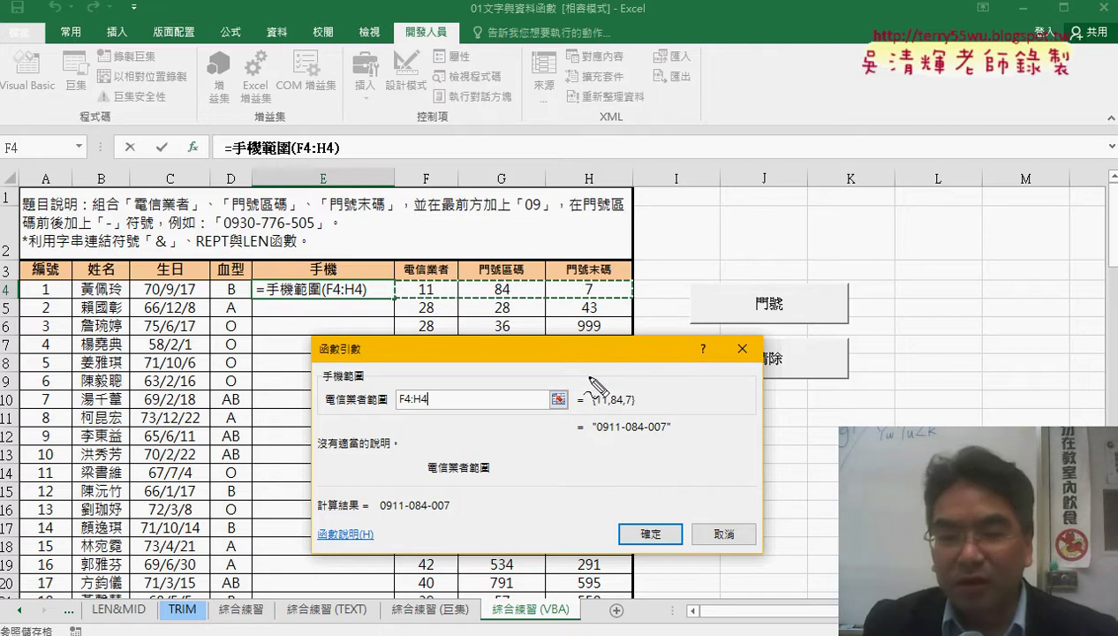
drag(590, 410, 636, 409)
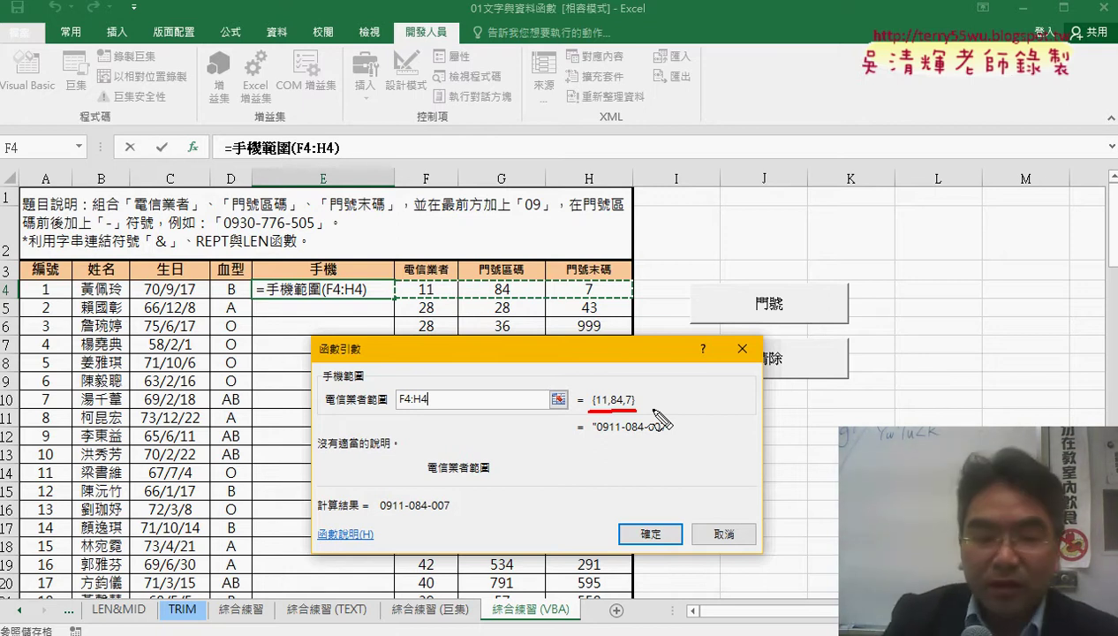
key(Escape)
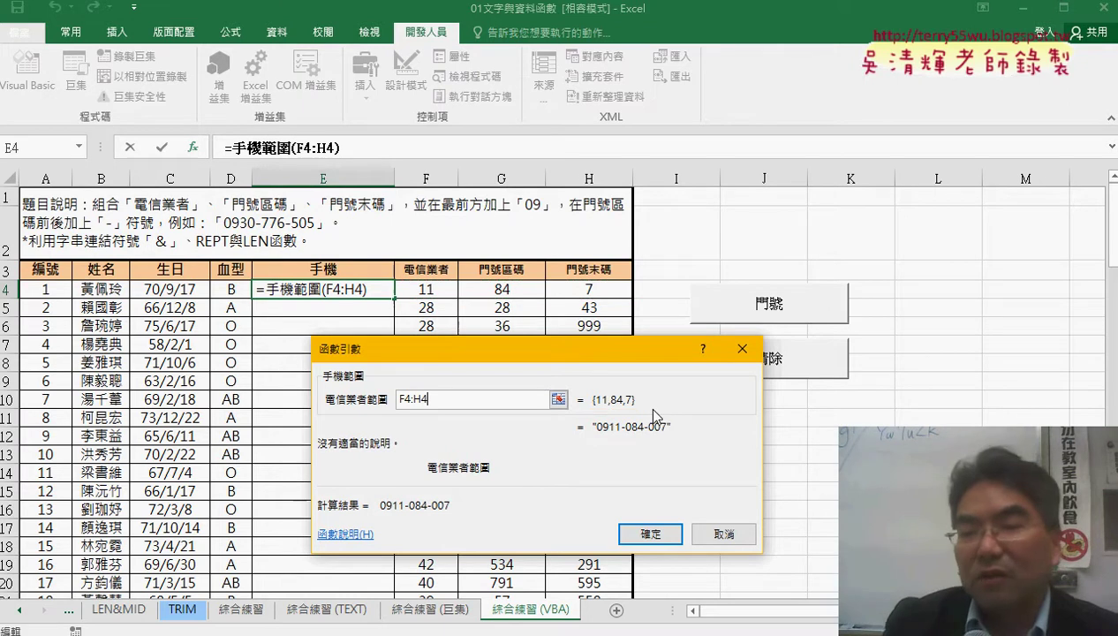
click(650, 534)
double_click(398, 302)
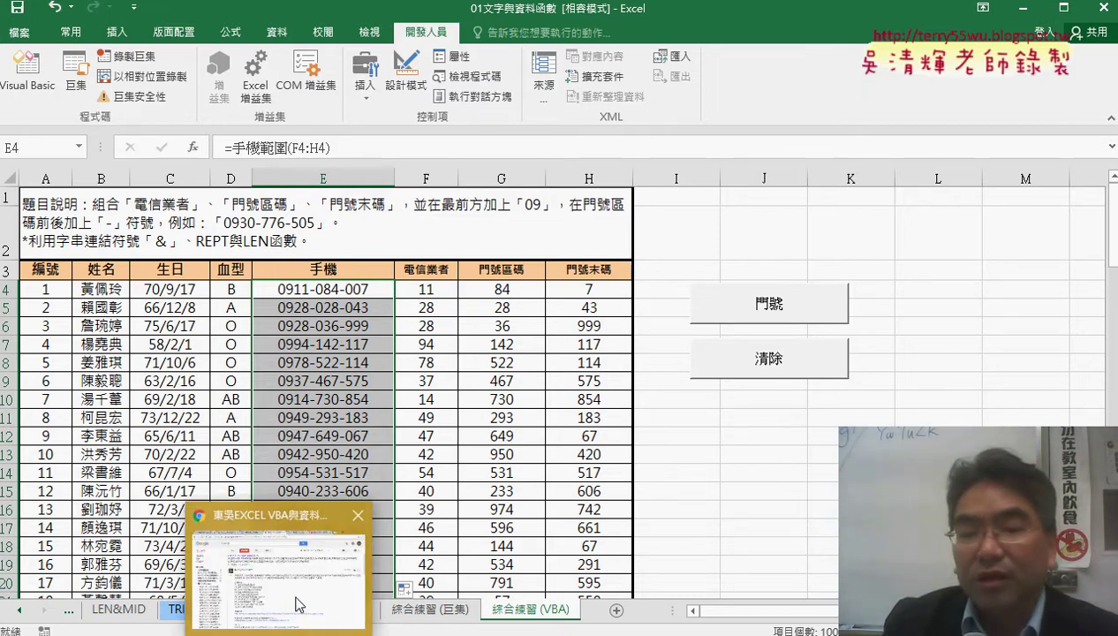
View the course YouTube playlist from the forum post, close it, then go to the Drive folder
click(298, 603)
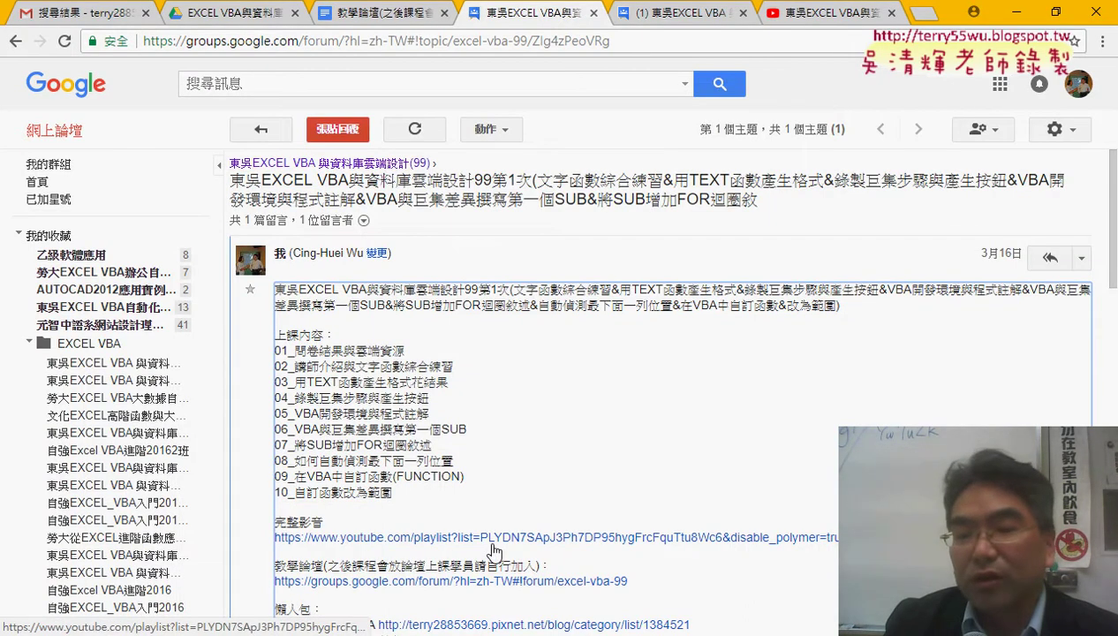
drag(835, 537, 279, 536)
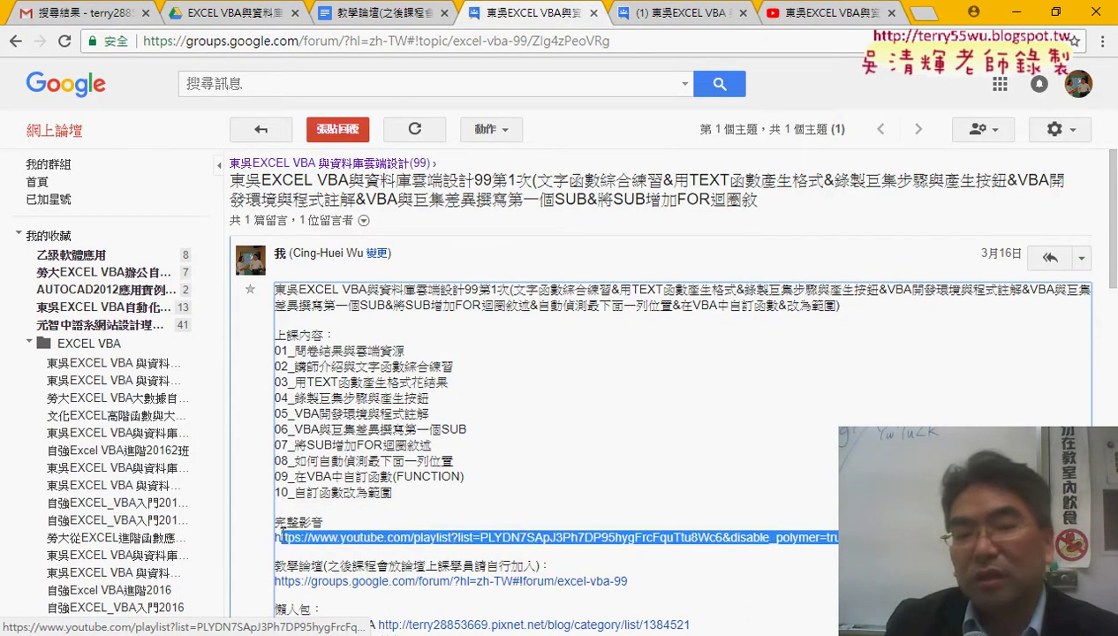
click(386, 546)
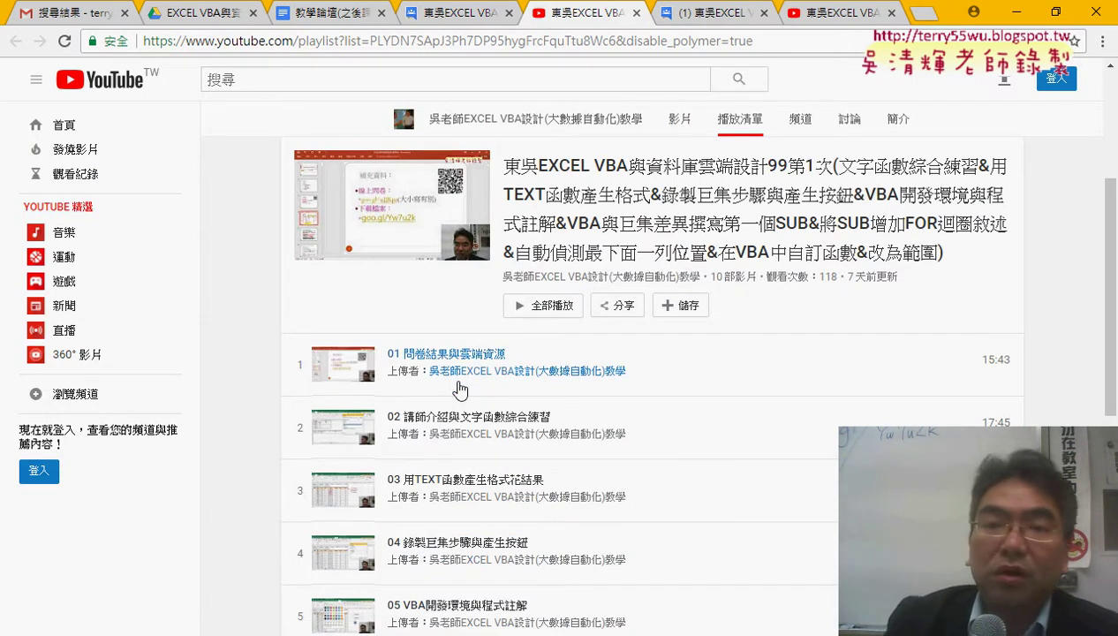
click(459, 390)
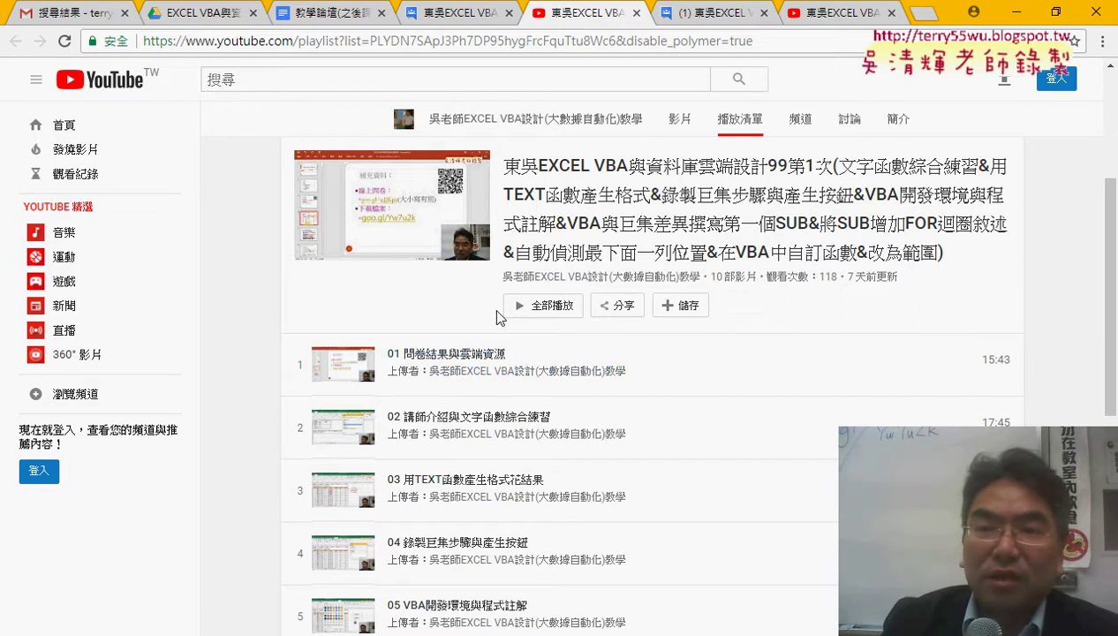
click(636, 12)
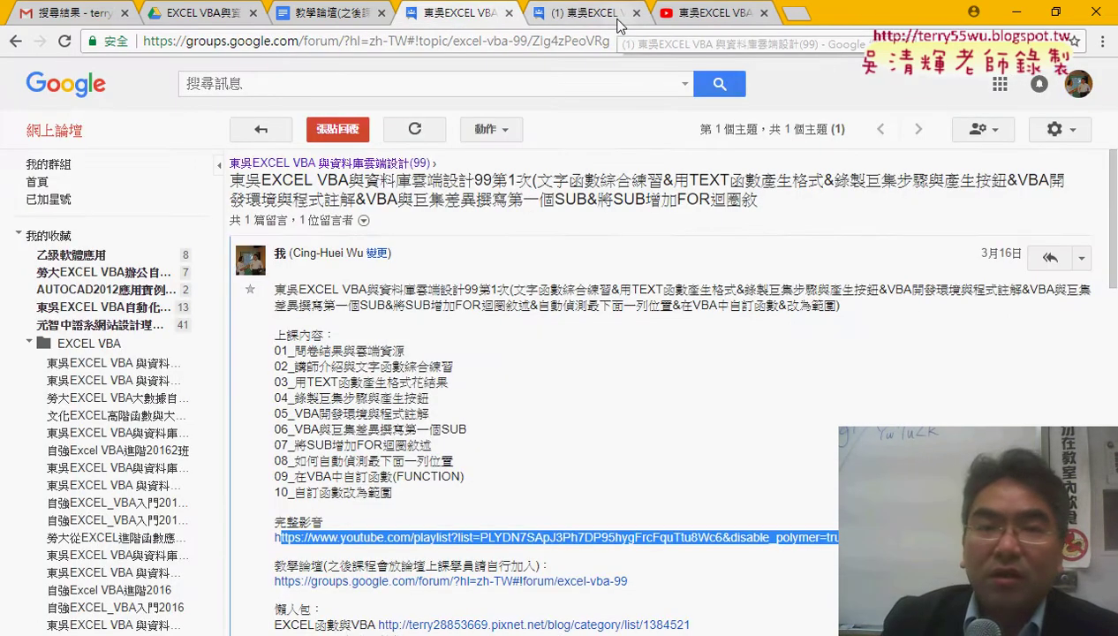
click(218, 25)
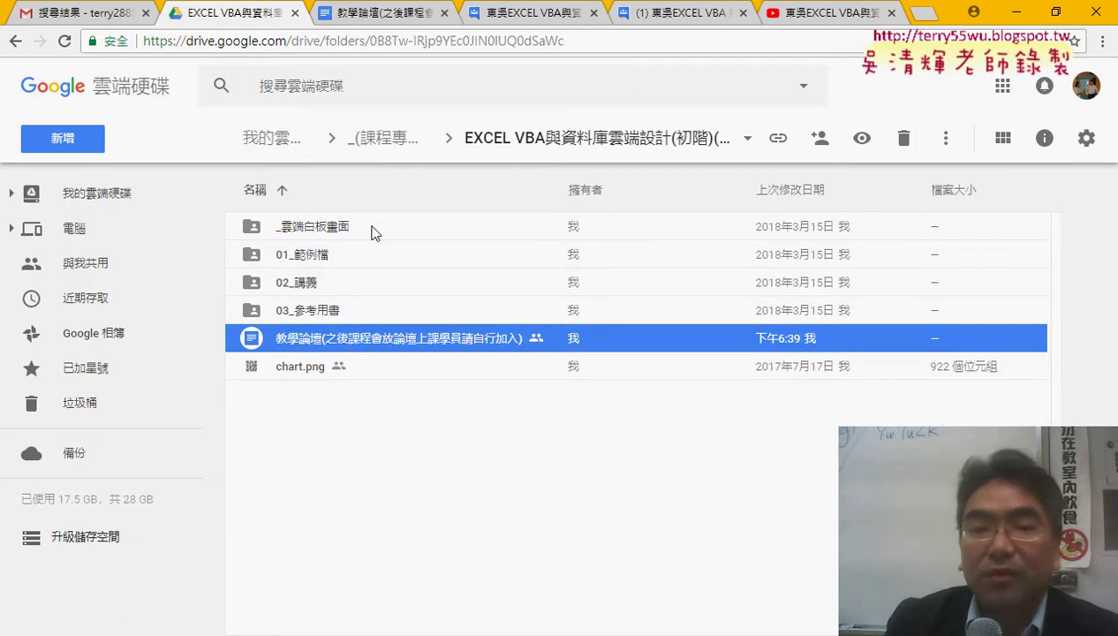
Go into _雲端白板畫面 > 01_文字與資料函數 and open 01_文字與資料函數程式碼.docx
double_click(369, 233)
click(349, 232)
double_click(349, 228)
click(382, 263)
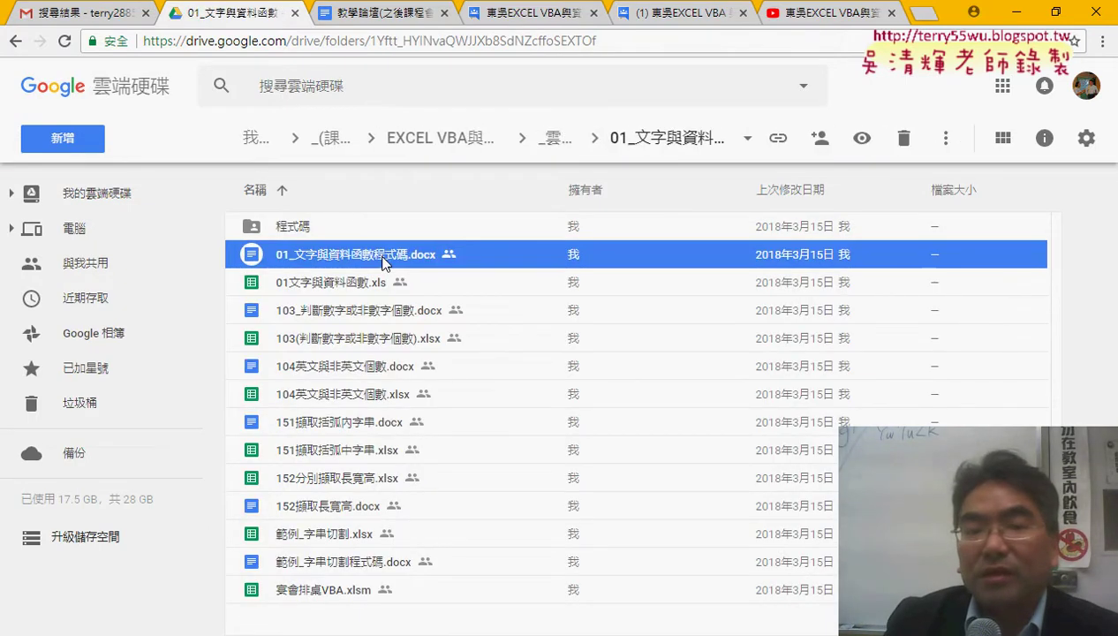
double_click(415, 265)
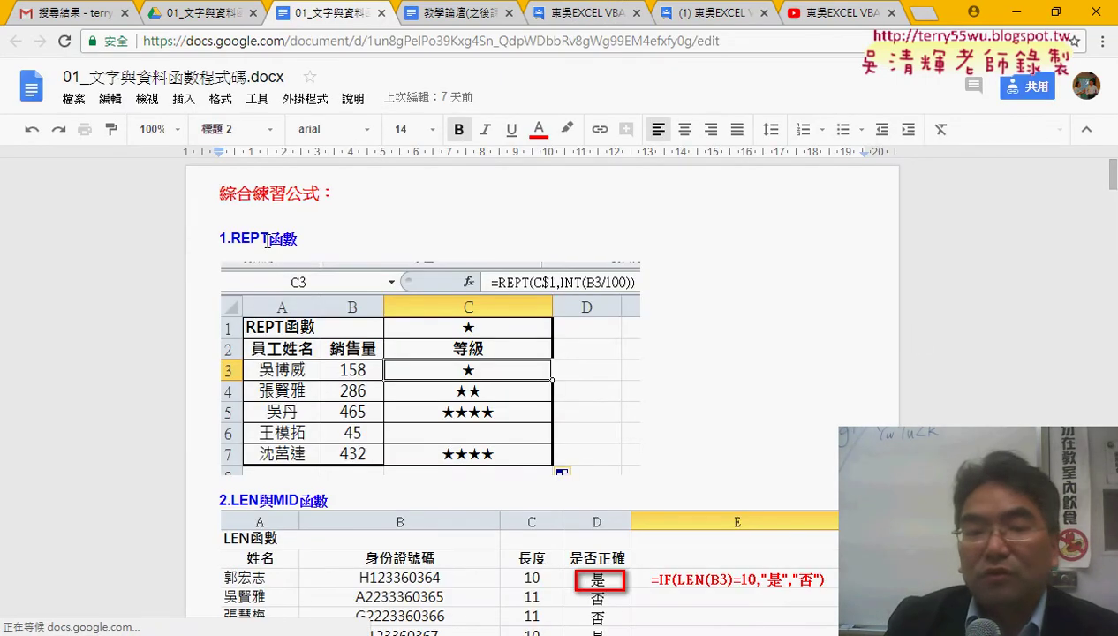
Scroll down the document and highlight the 方法1 formula line
scroll(913, 282, down, 1)
scroll(914, 282, down, 4)
scroll(913, 282, down, 5)
scroll(913, 283, down, 5)
scroll(913, 283, down, 5)
scroll(914, 283, down, 2)
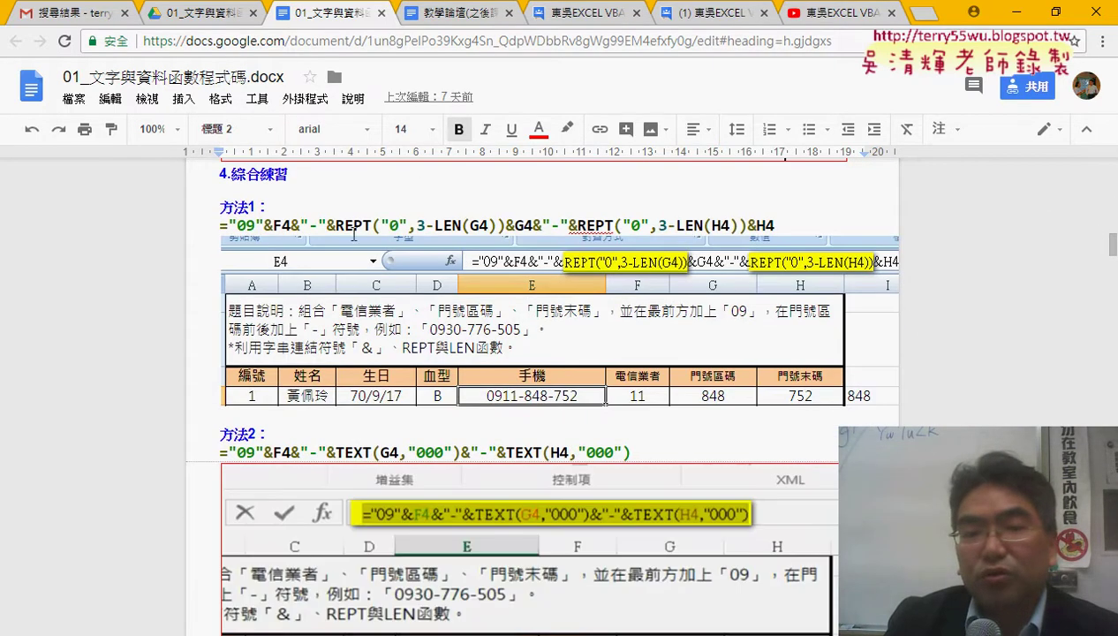
drag(207, 226, 843, 225)
Scroll on through the VBA code section, then close the document
scroll(843, 226, down, 5)
scroll(844, 228, down, 5)
scroll(841, 230, down, 5)
scroll(835, 231, down, 5)
scroll(825, 233, down, 1)
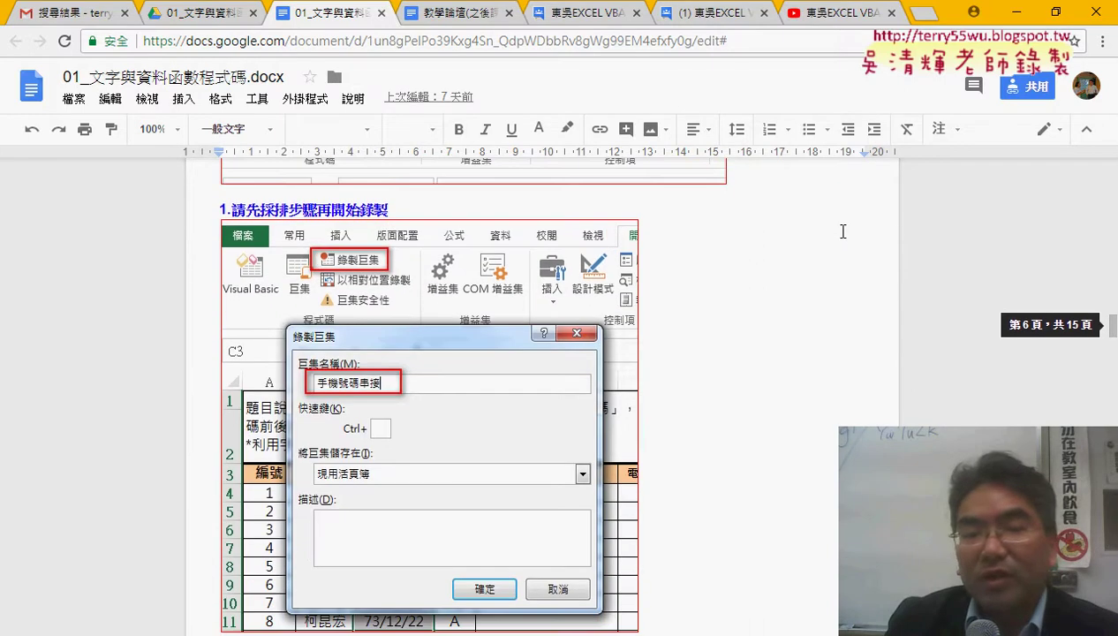
scroll(813, 239, down, 1)
scroll(795, 257, down, 5)
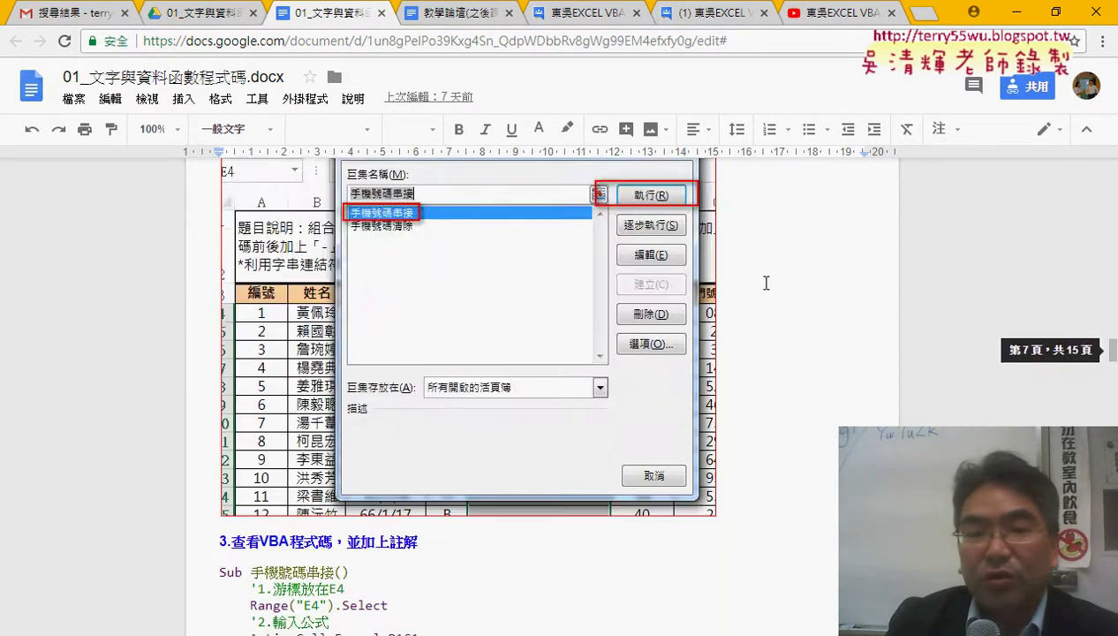
scroll(767, 282, down, 2)
scroll(386, 309, down, 2)
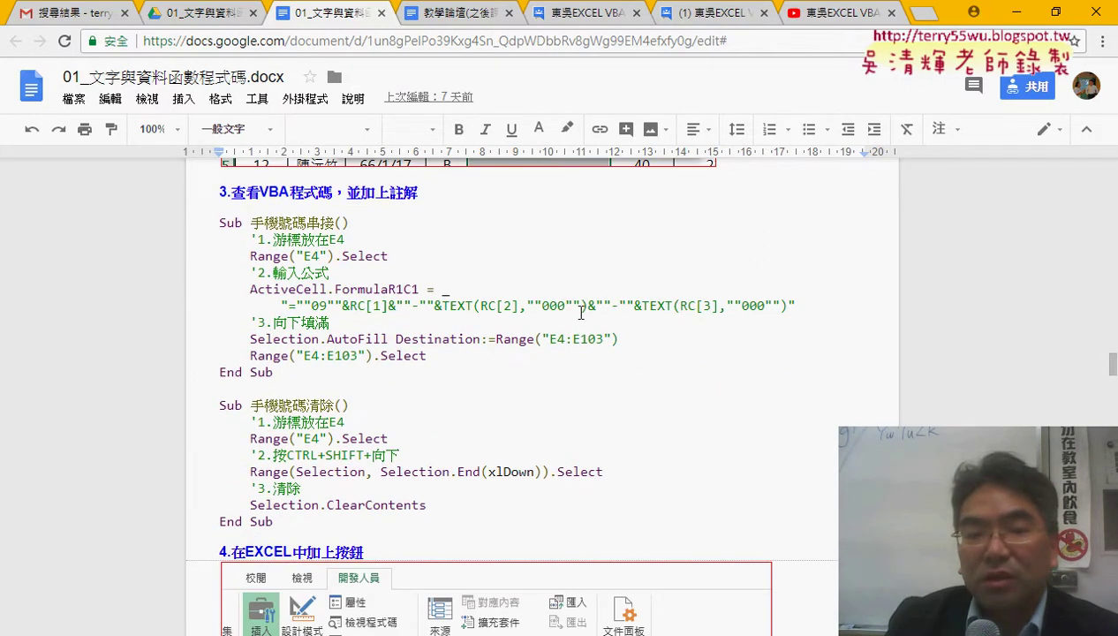
scroll(539, 306, down, 4)
scroll(583, 314, down, 3)
scroll(582, 307, down, 5)
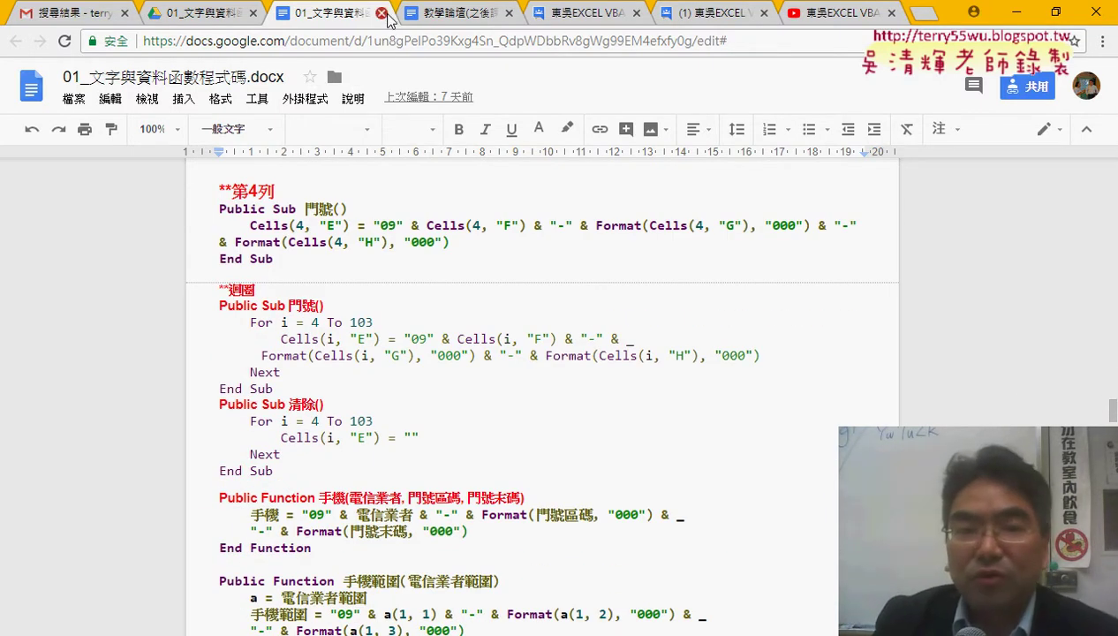
click(381, 13)
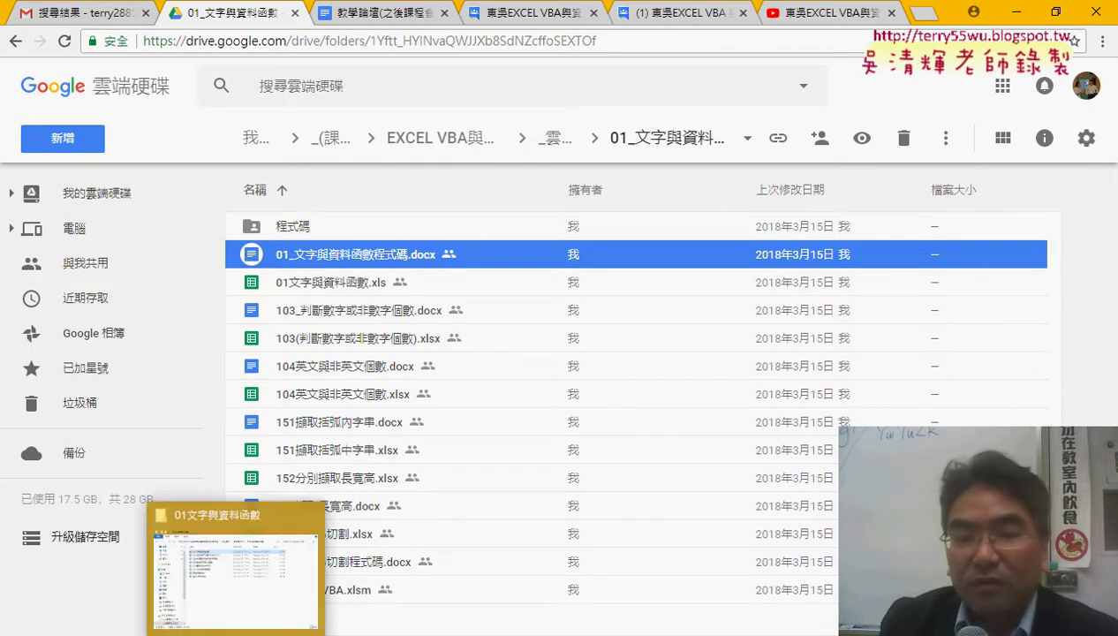
Bring up the 01文字與資料函數 folder and select 103(判斷數字或非數字個數), then 151擷取括弧中字串
click(265, 565)
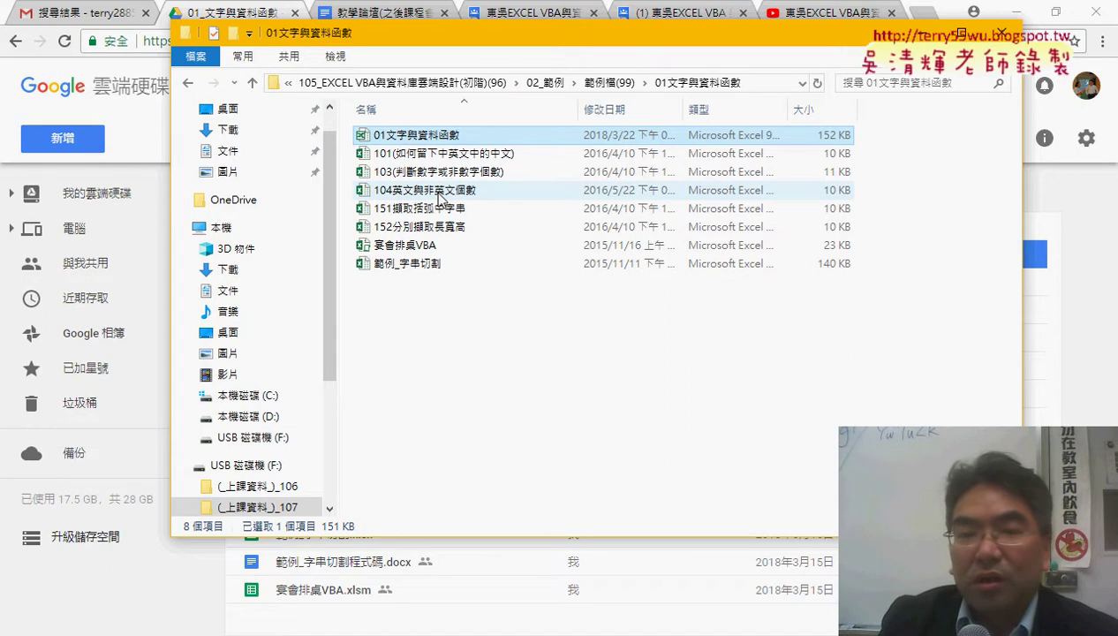
click(446, 173)
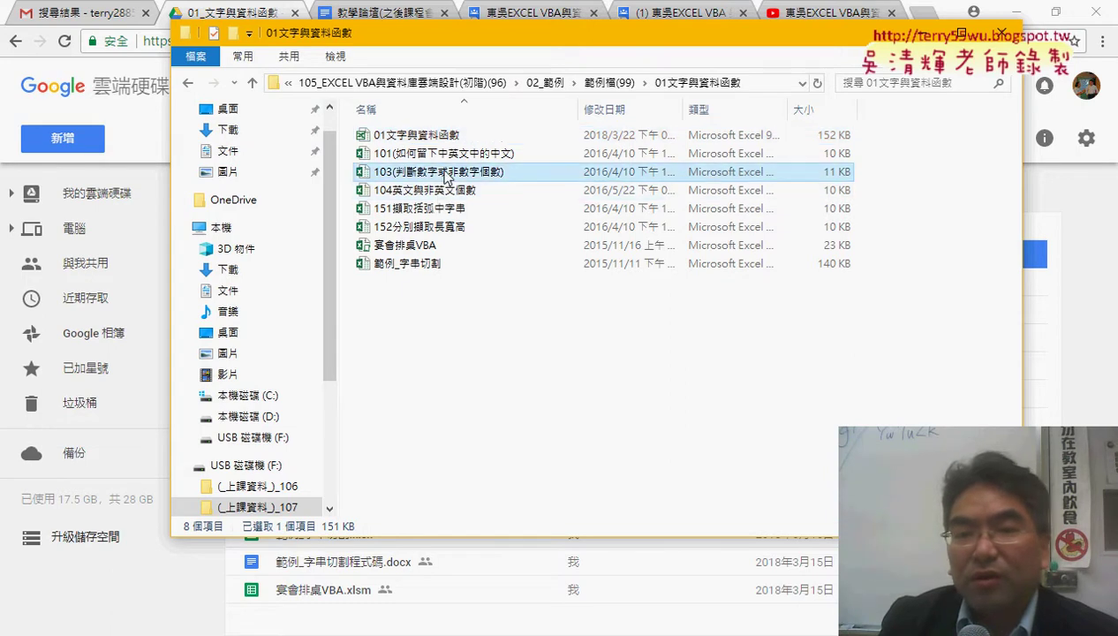
mouse_move(430, 176)
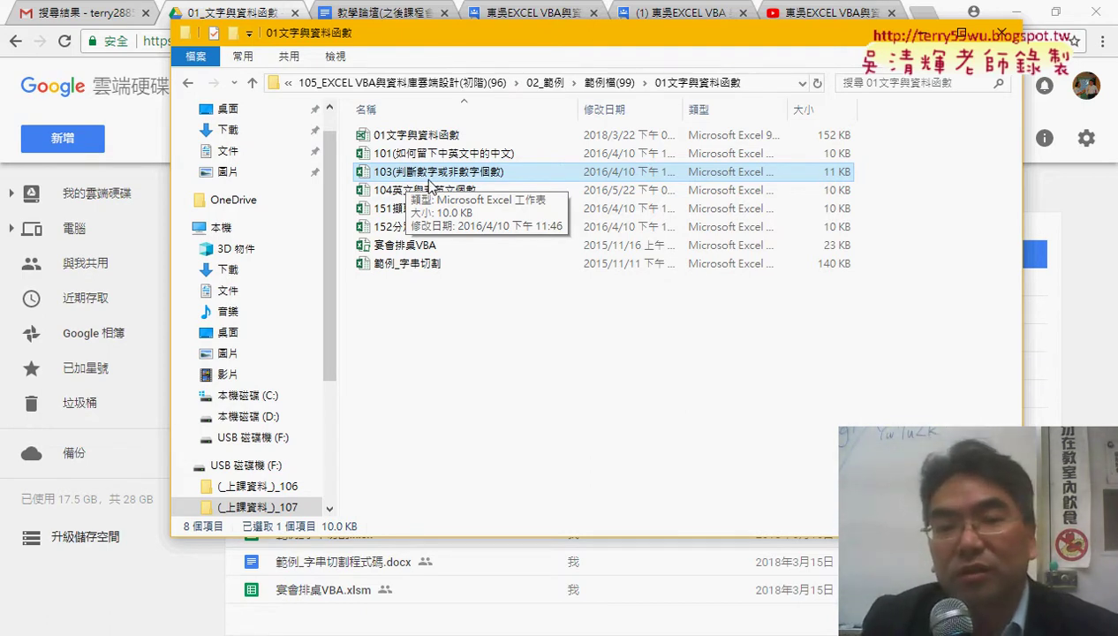
click(432, 215)
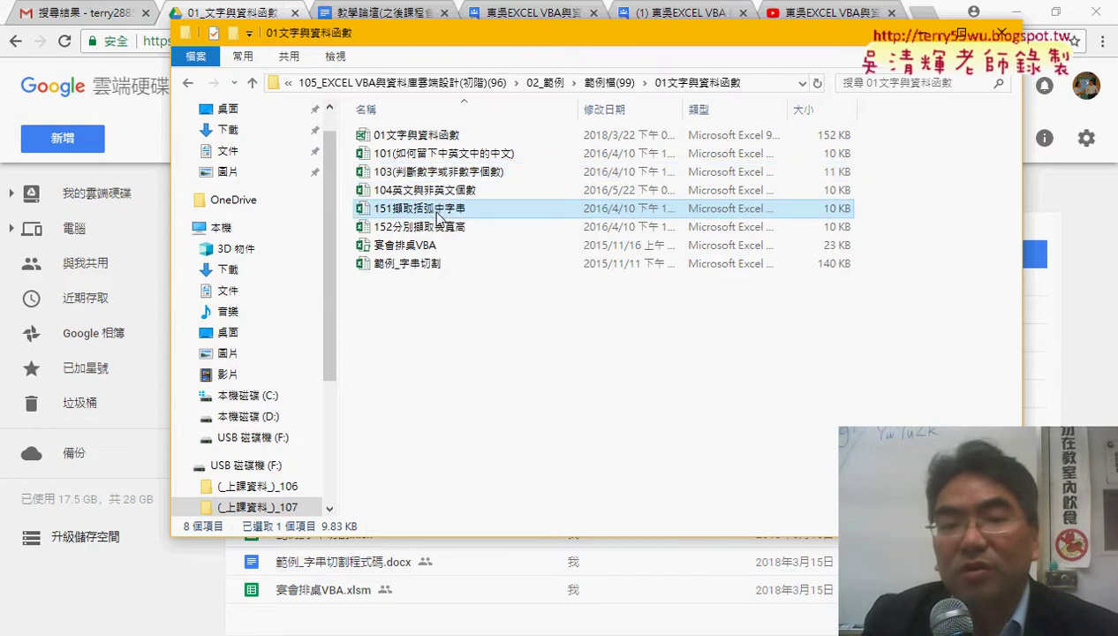
Open 151擷取括弧中字串 in Excel and delete the extracted notes in B2:B10
double_click(438, 217)
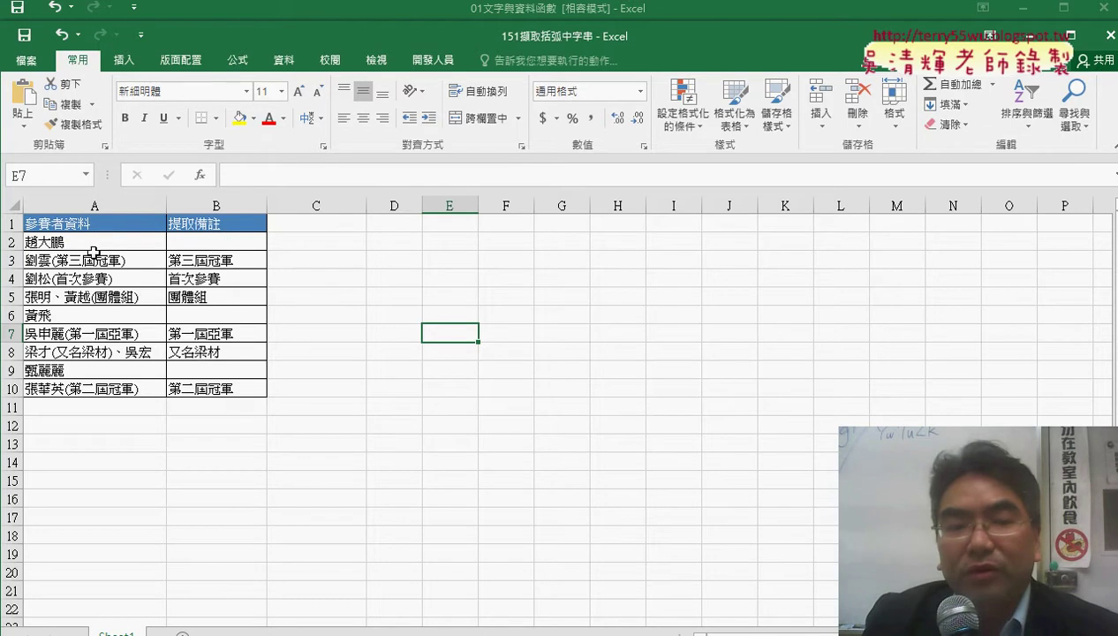
drag(94, 247, 95, 387)
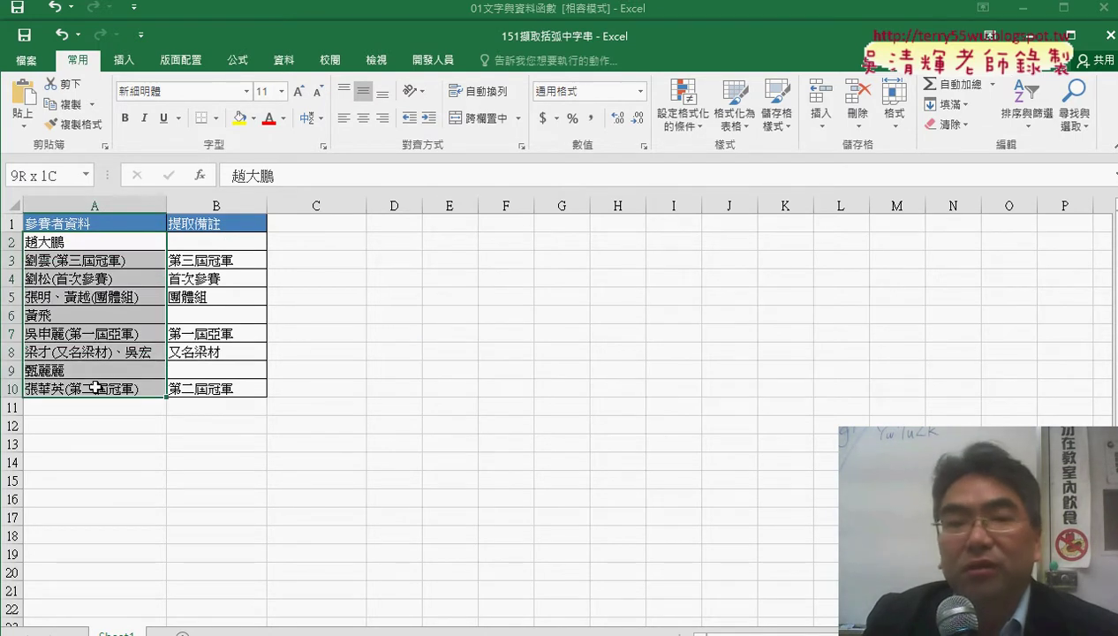
drag(215, 243, 212, 386)
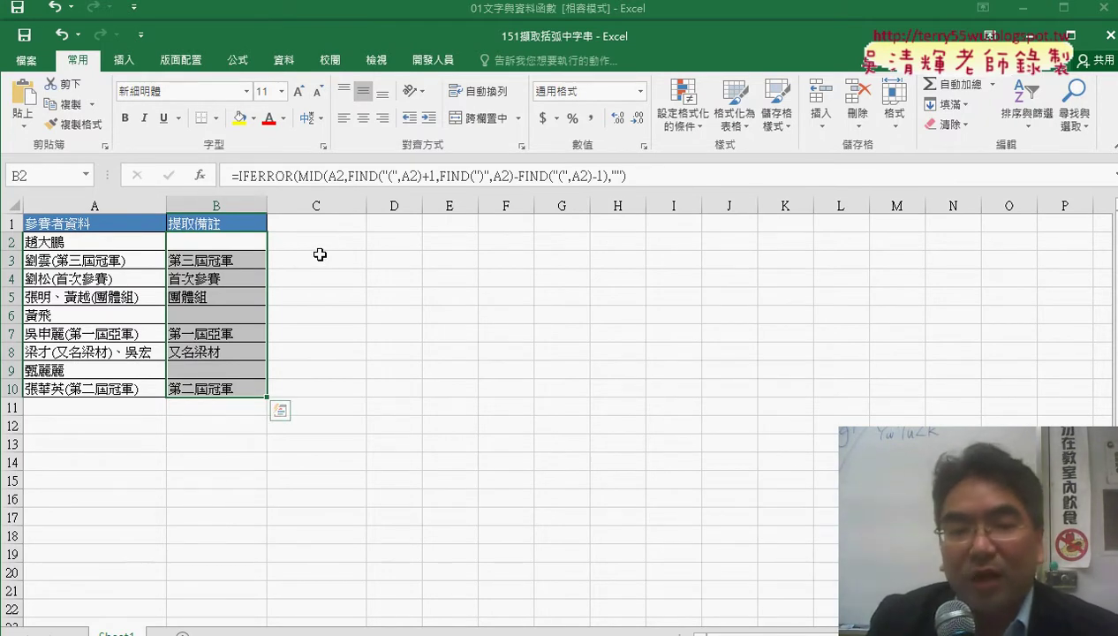
key(Delete)
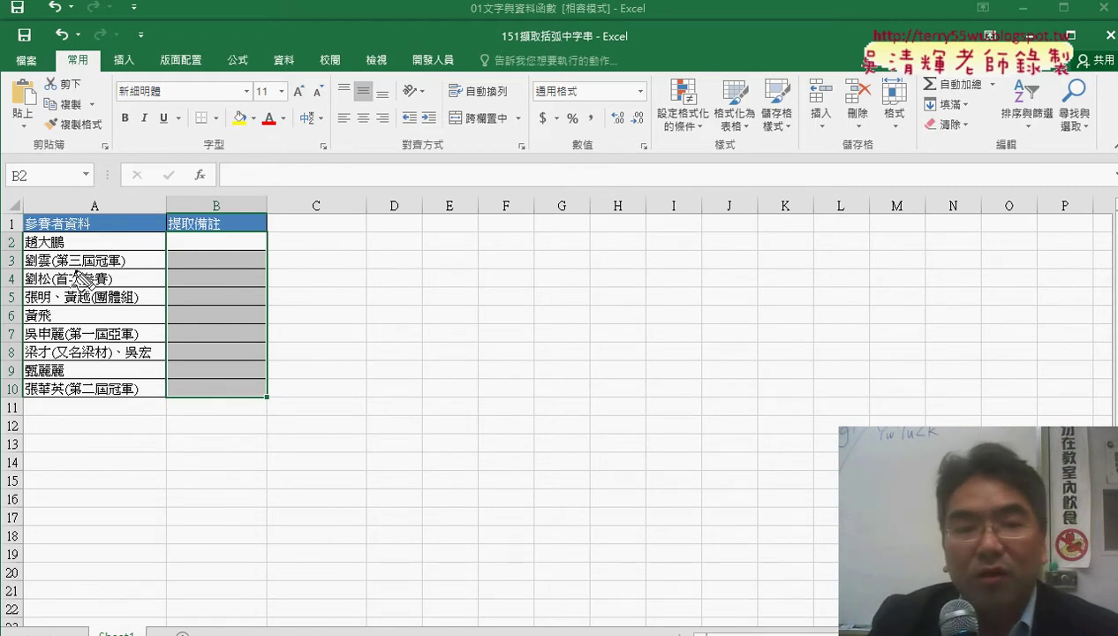
Highlight several participant entries in column A, then dismiss the marks
mouse_move(55, 267)
mouse_down()
mouse_move(183, 251)
mouse_move(196, 258)
mouse_move(187, 263)
mouse_up()
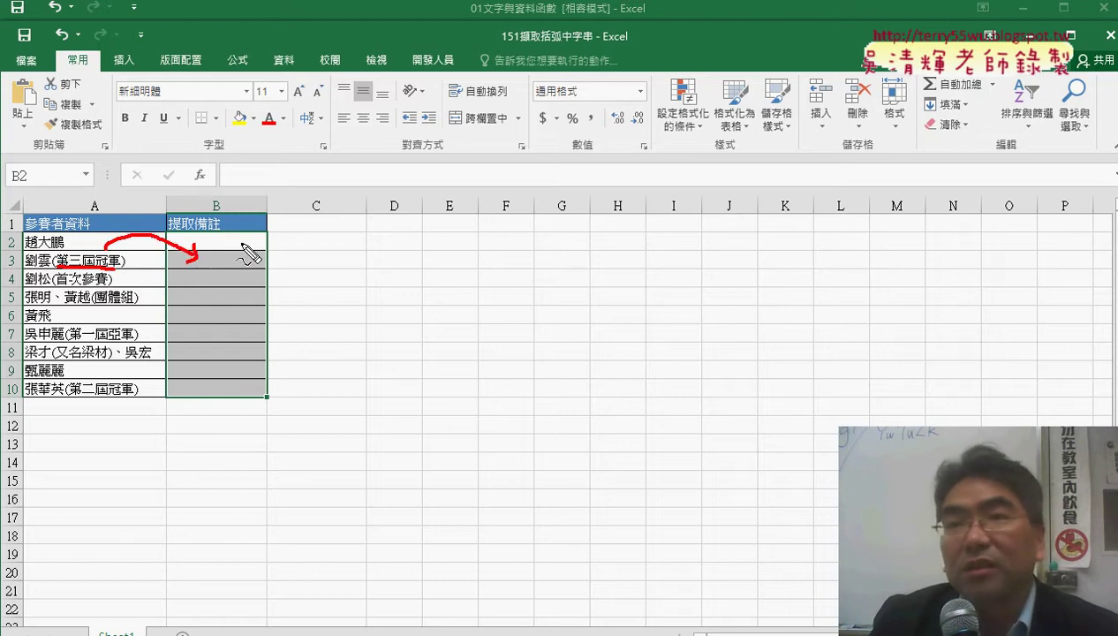
mouse_move(57, 285)
mouse_down()
mouse_move(93, 286)
mouse_move(130, 305)
mouse_up()
mouse_move(75, 342)
mouse_down()
mouse_move(118, 342)
mouse_move(113, 360)
mouse_up()
drag(88, 398, 129, 399)
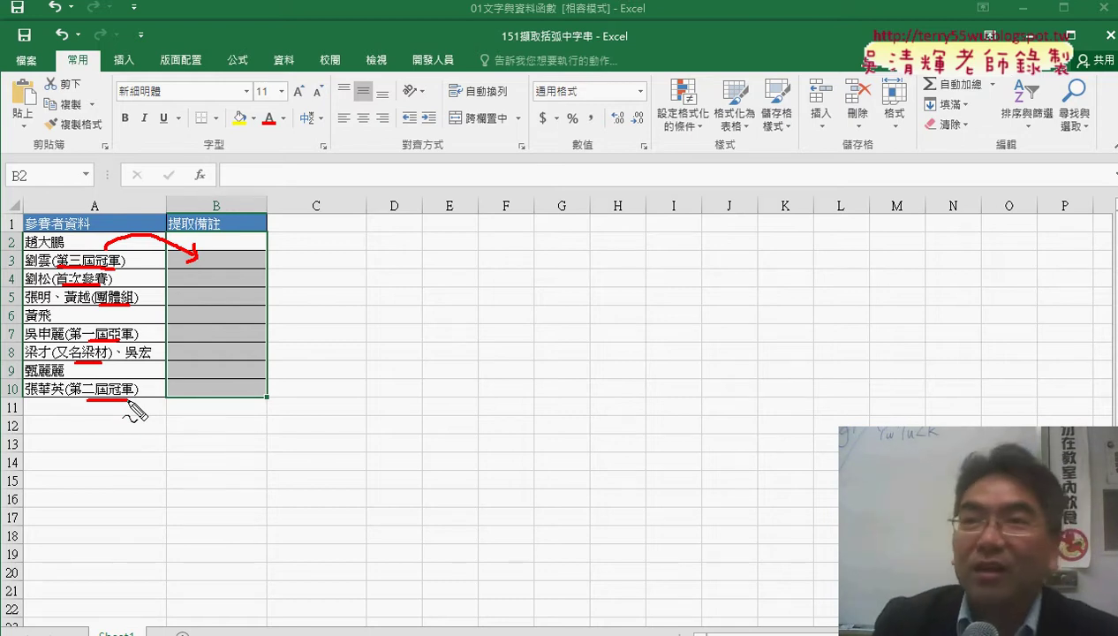
key(Escape)
Inspect the A3 entry's text in edit mode, leaving it unchanged
click(64, 259)
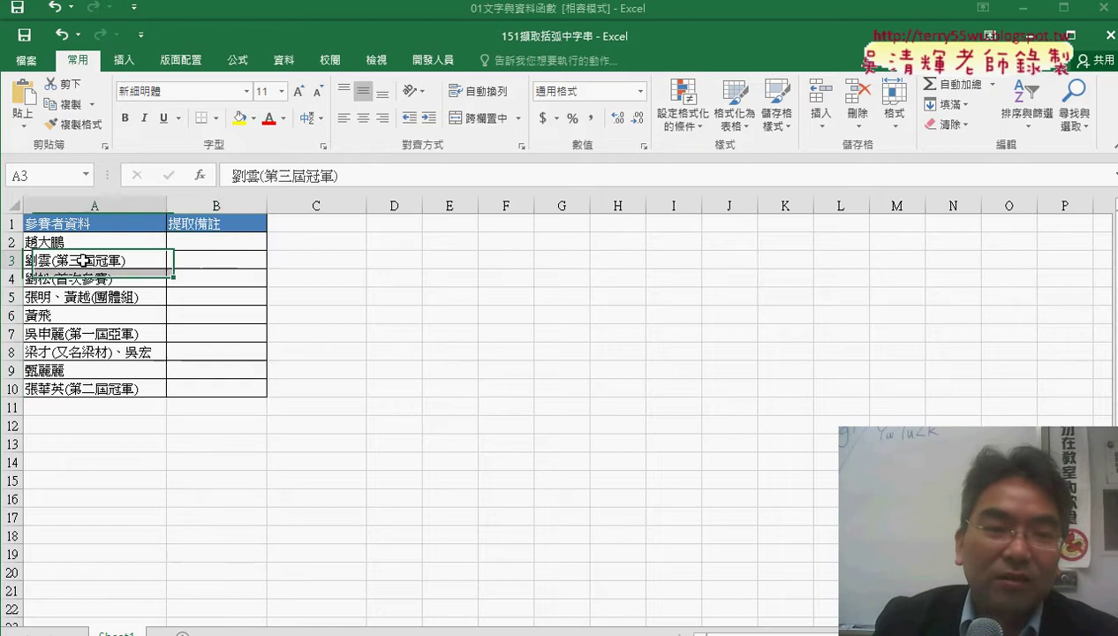
double_click(64, 260)
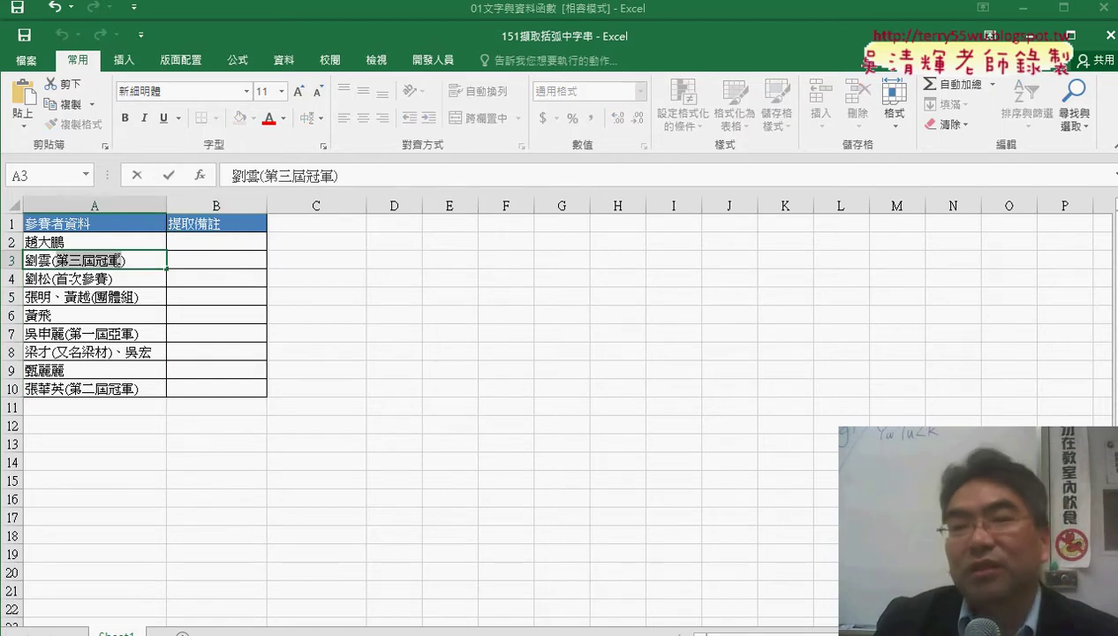
click(121, 260)
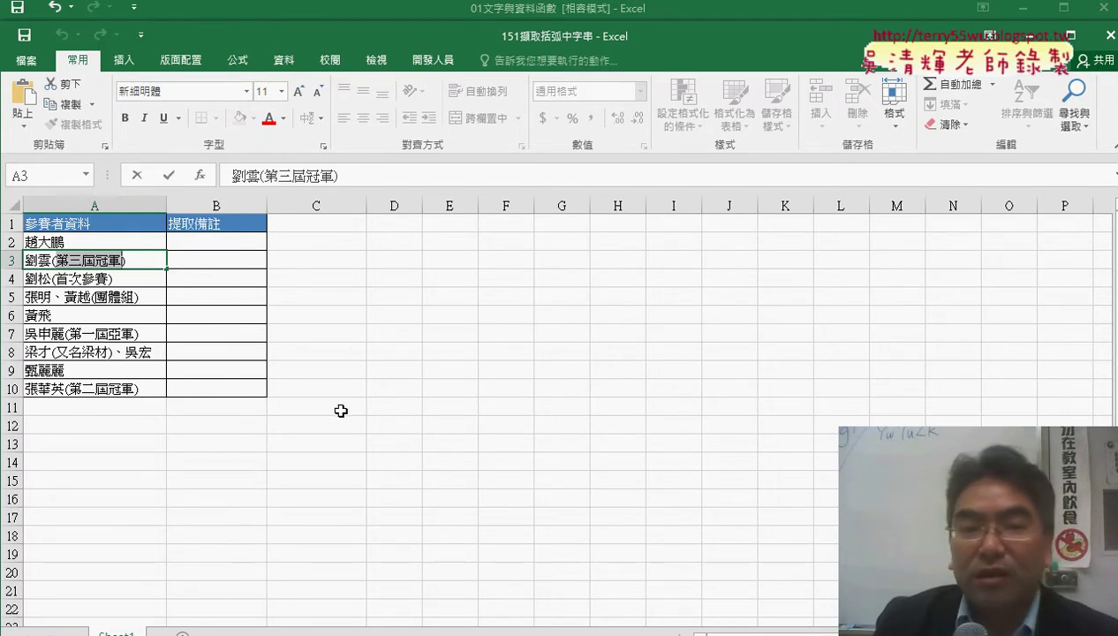
click(387, 407)
Select B2 in the empty notes column and maximize the workbook window
drag(234, 244, 213, 388)
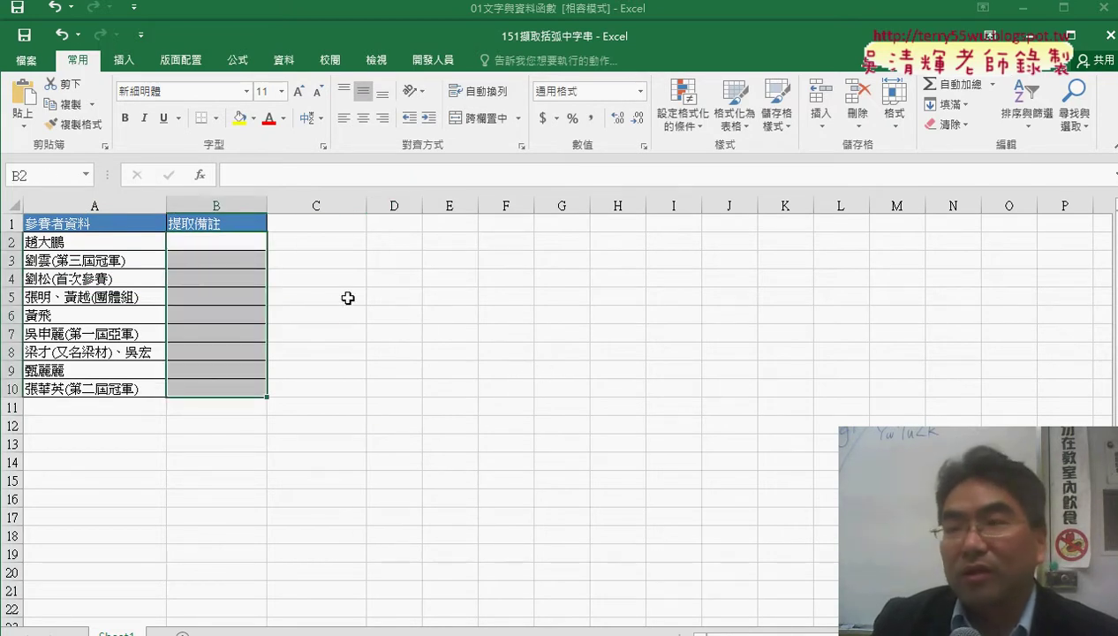
click(229, 240)
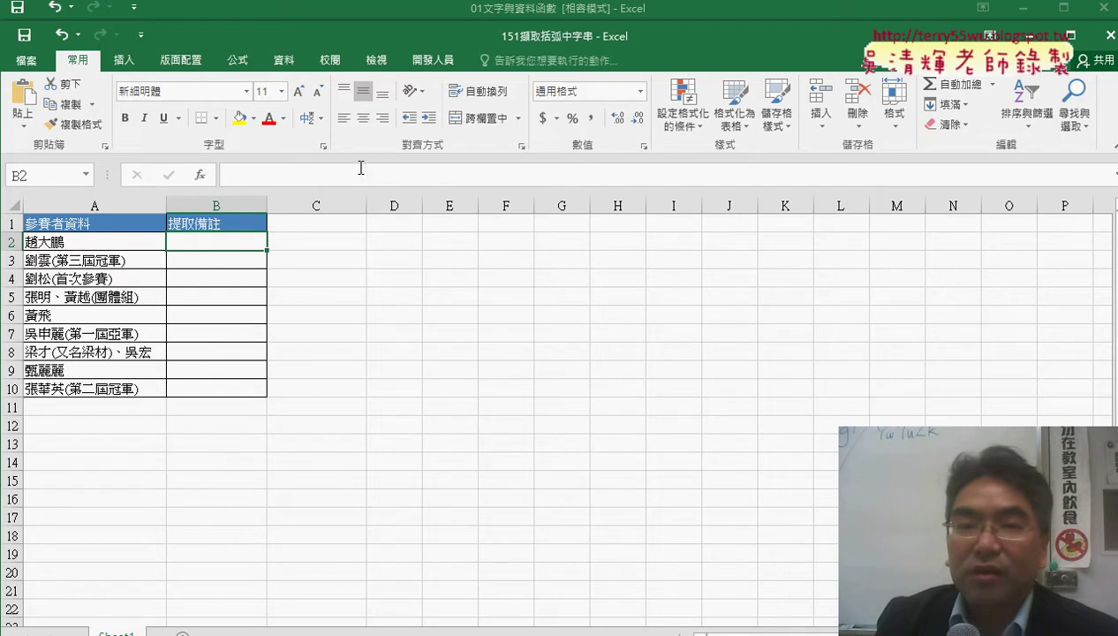
click(1071, 36)
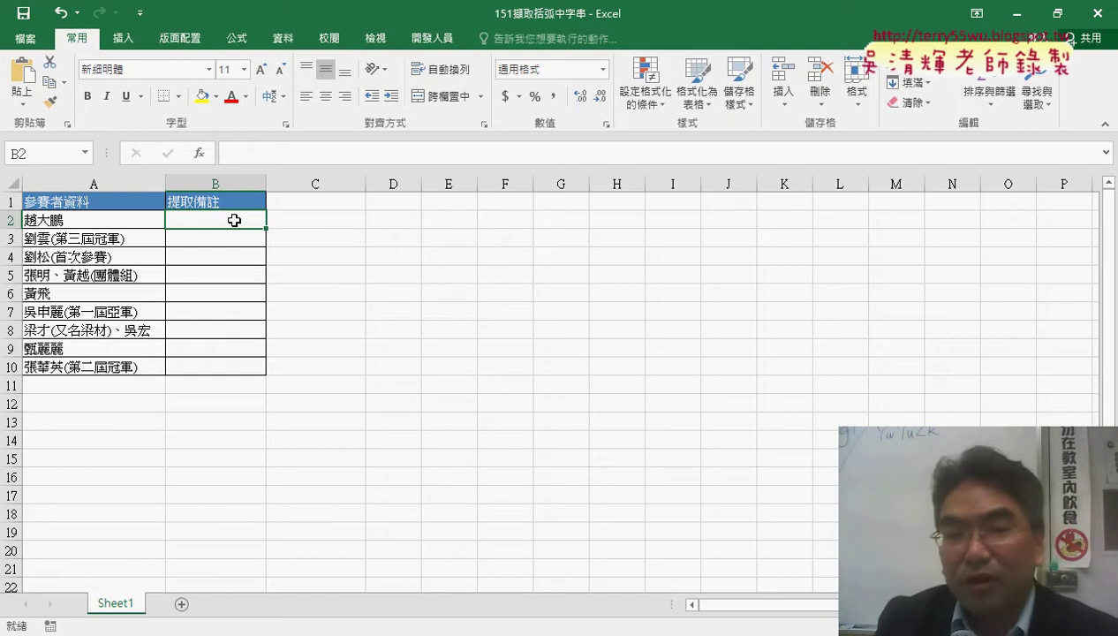
After marking a few cells, close 151擷取括弧中字串 and choose 不要儲存 (Don't Save)
mouse_move(325, 227)
mouse_down()
mouse_move(397, 236)
mouse_move(334, 234)
mouse_up()
mouse_move(218, 221)
mouse_down()
mouse_move(212, 300)
mouse_move(238, 306)
mouse_move(255, 291)
mouse_up()
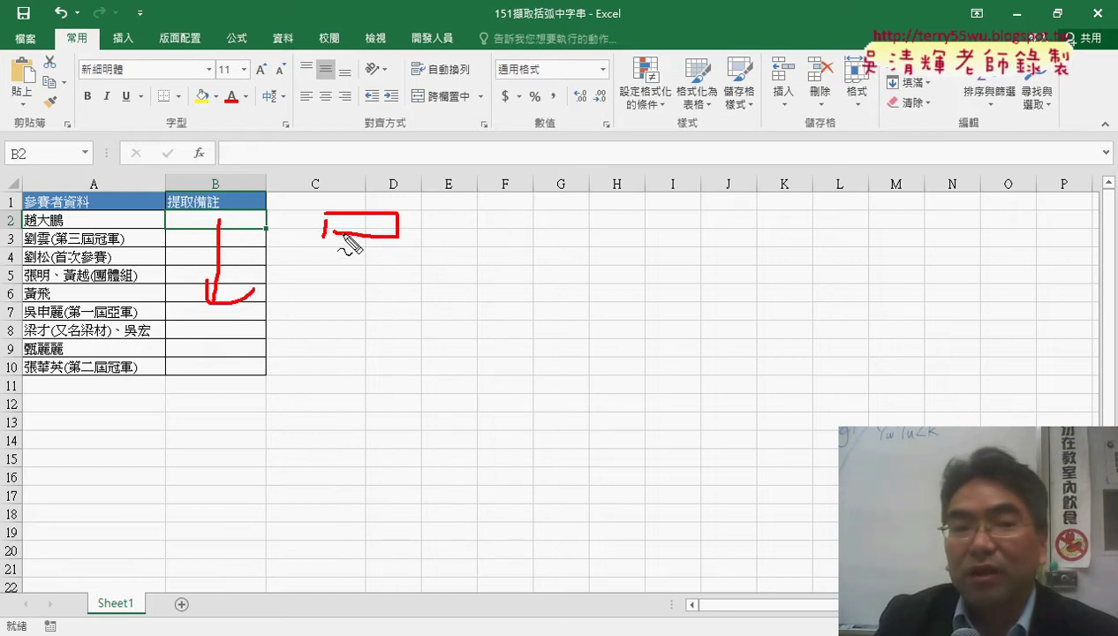
drag(215, 161, 214, 164)
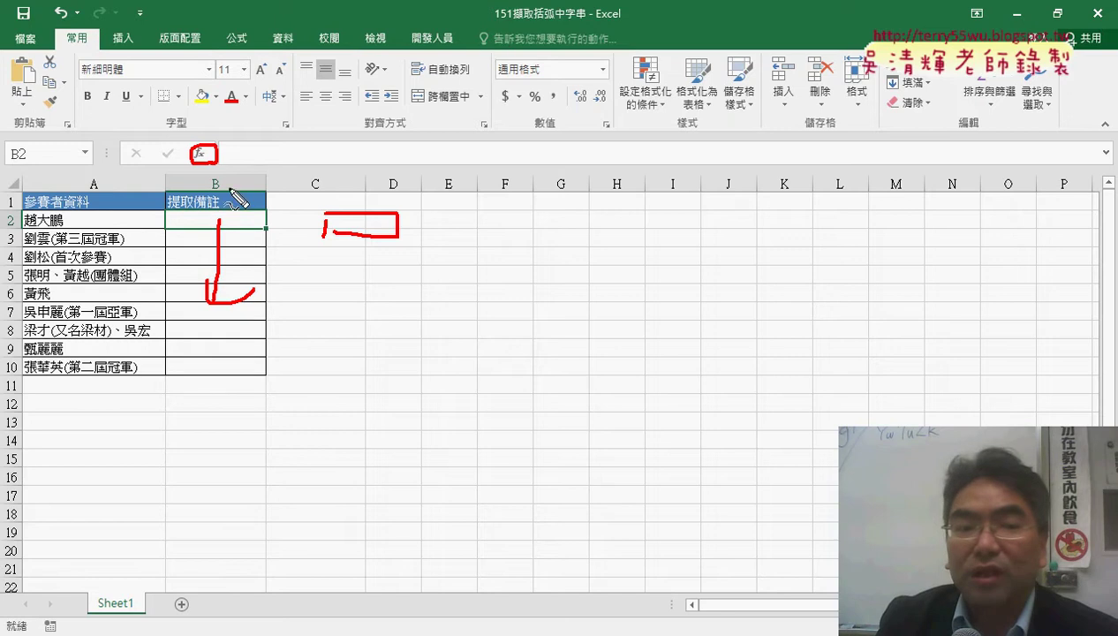
drag(70, 216, 26, 232)
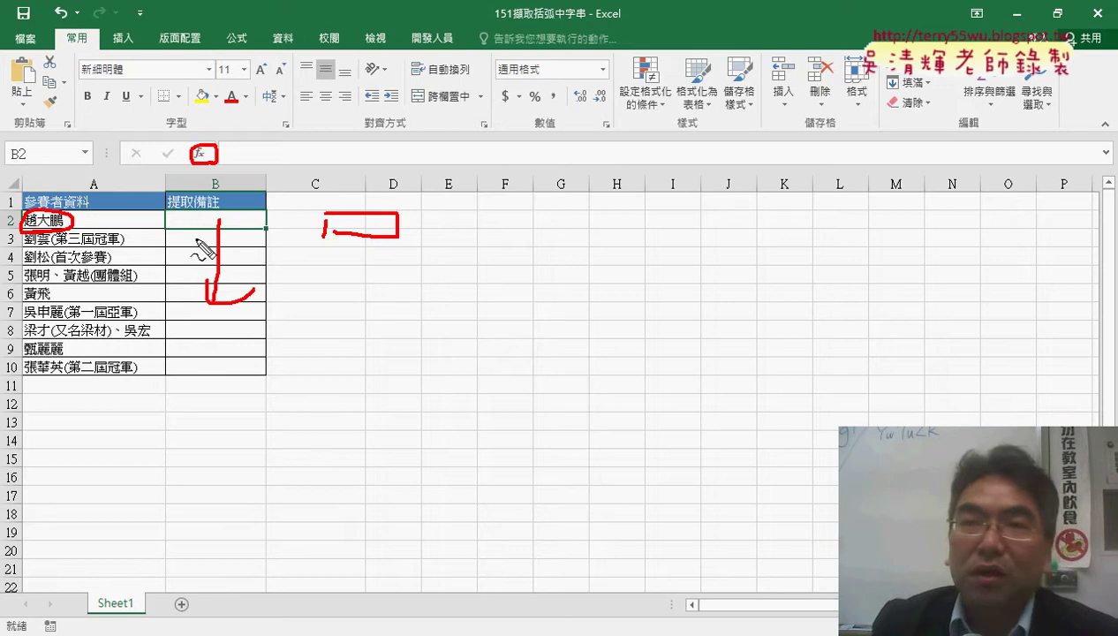
key(Escape)
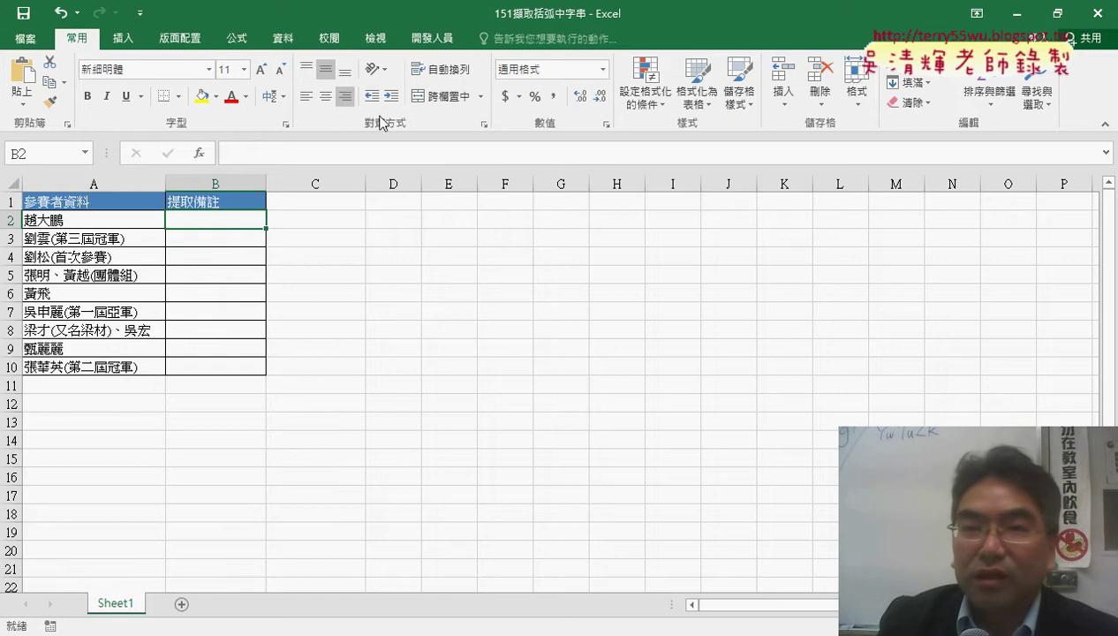
click(1110, 21)
click(558, 344)
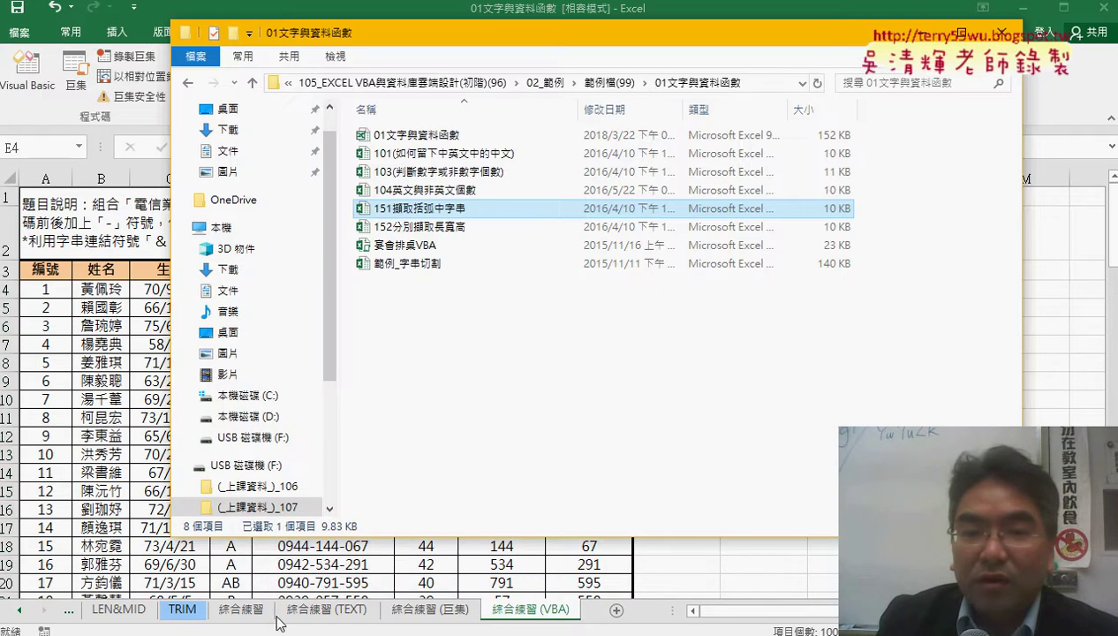
click(431, 227)
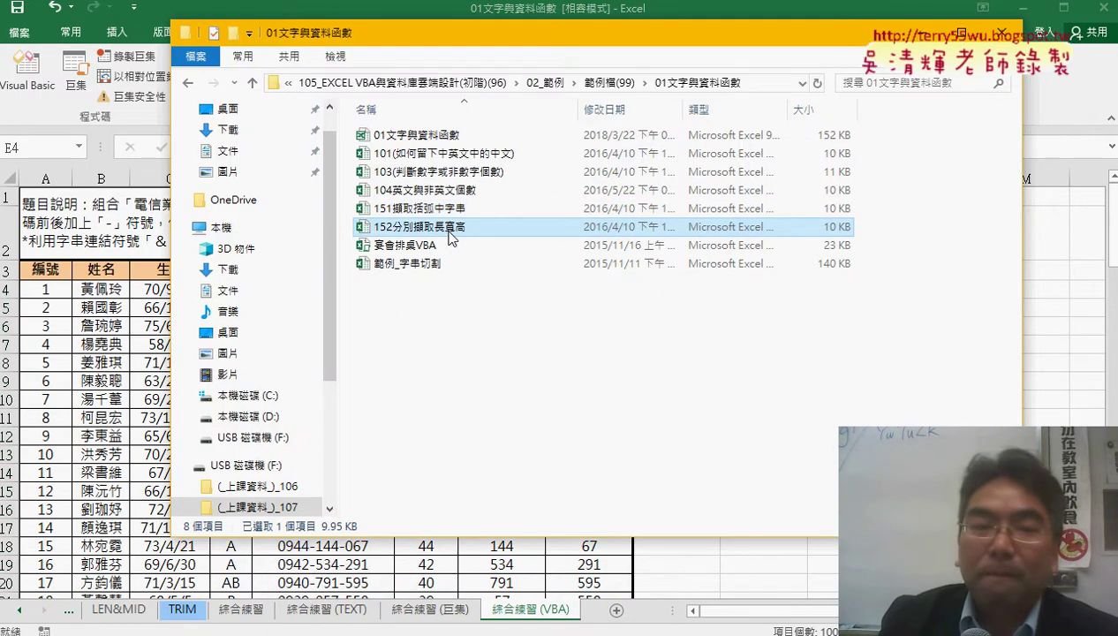
double_click(449, 232)
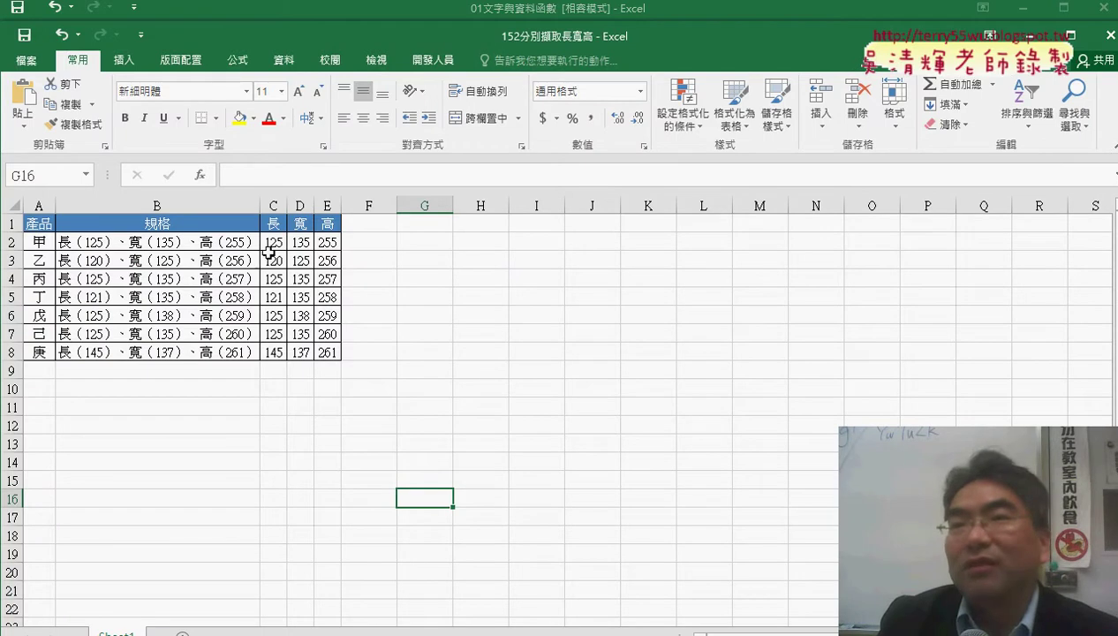
click(188, 245)
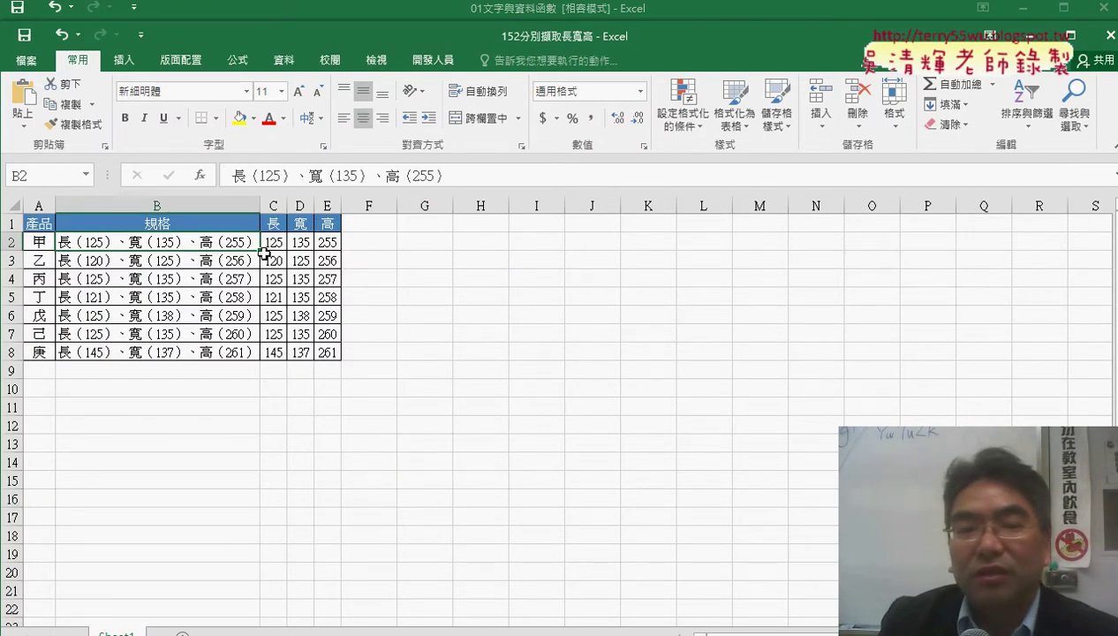
drag(269, 243, 328, 355)
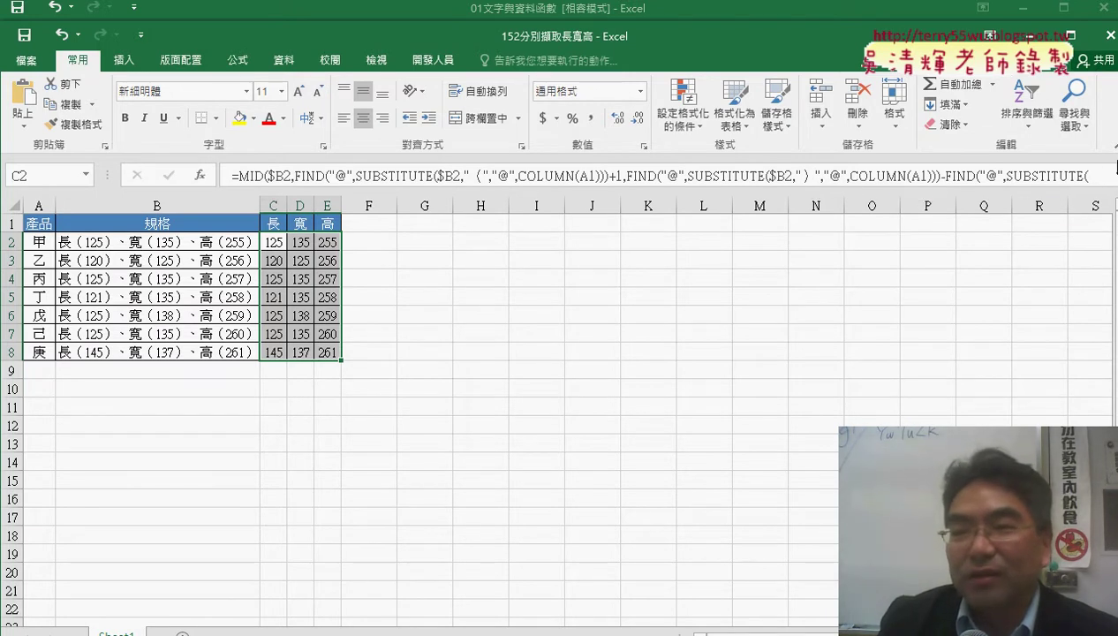
click(1071, 35)
click(1105, 153)
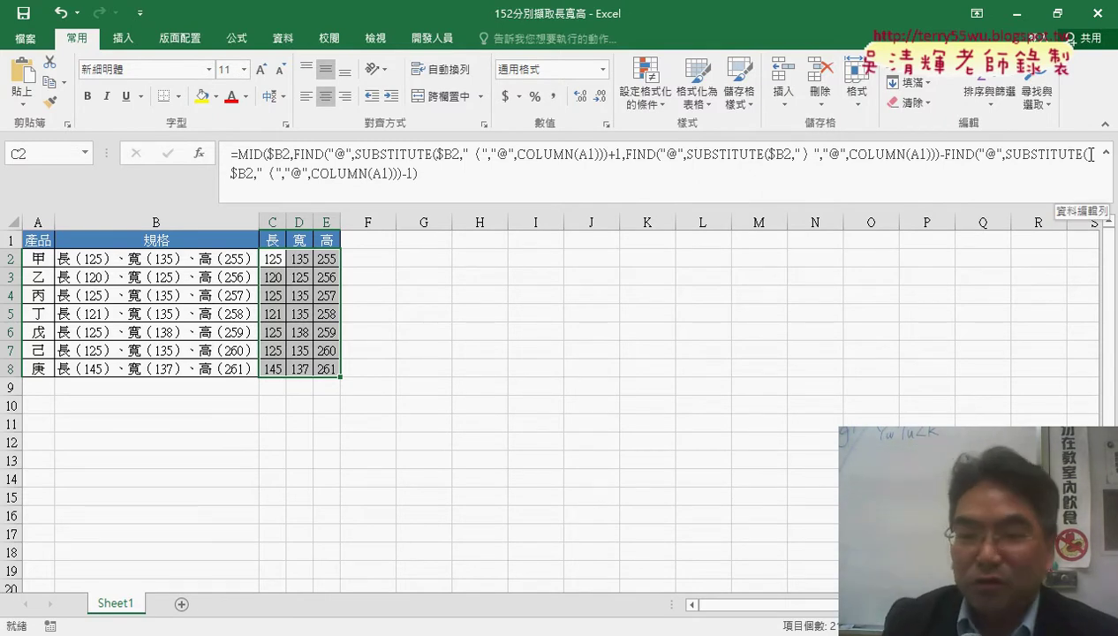
key(Delete)
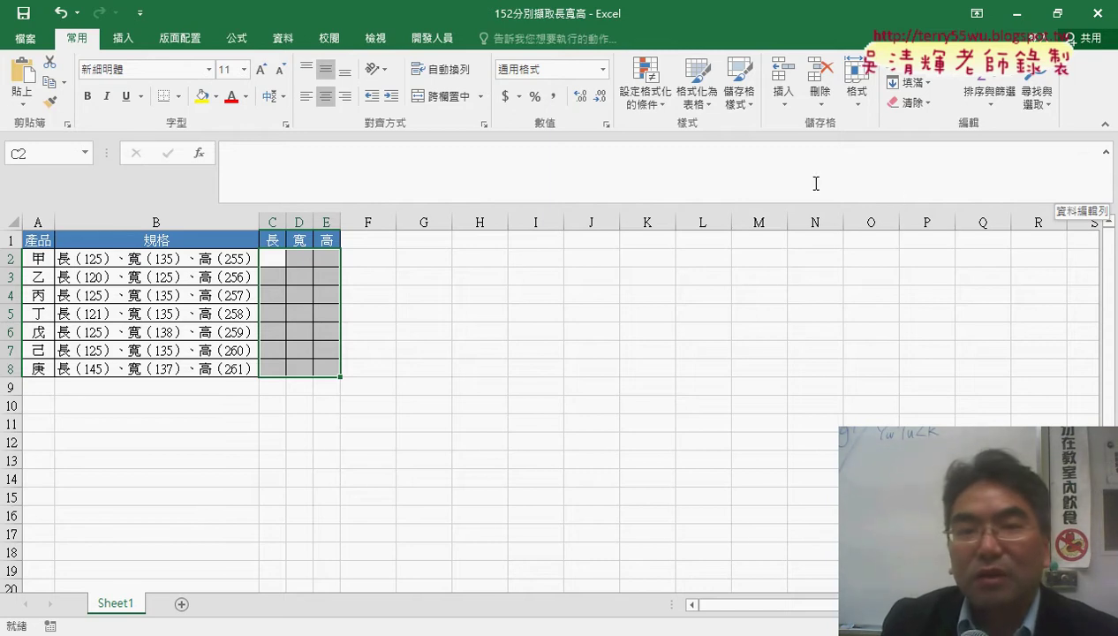
click(226, 259)
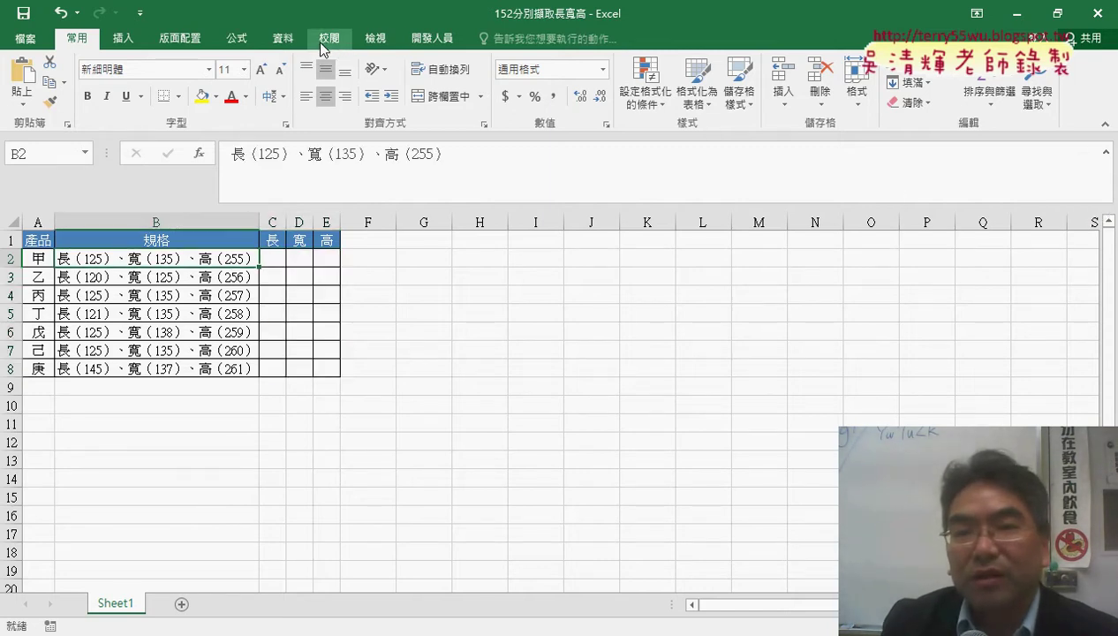
click(290, 44)
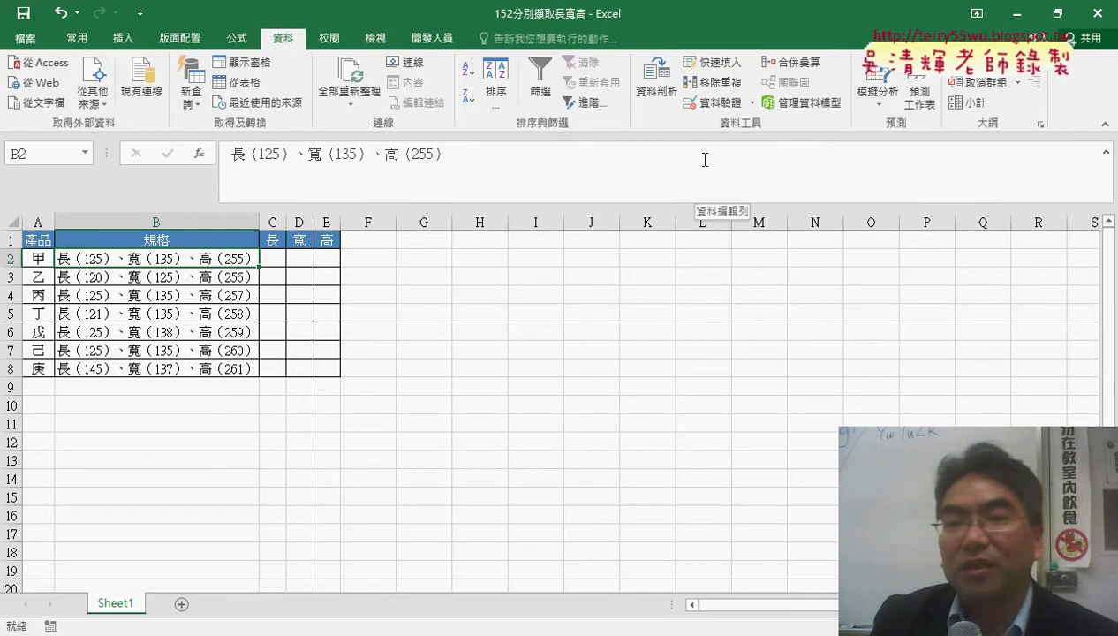
Open Text to Columns, then cancel it so the data can be reselected
click(654, 105)
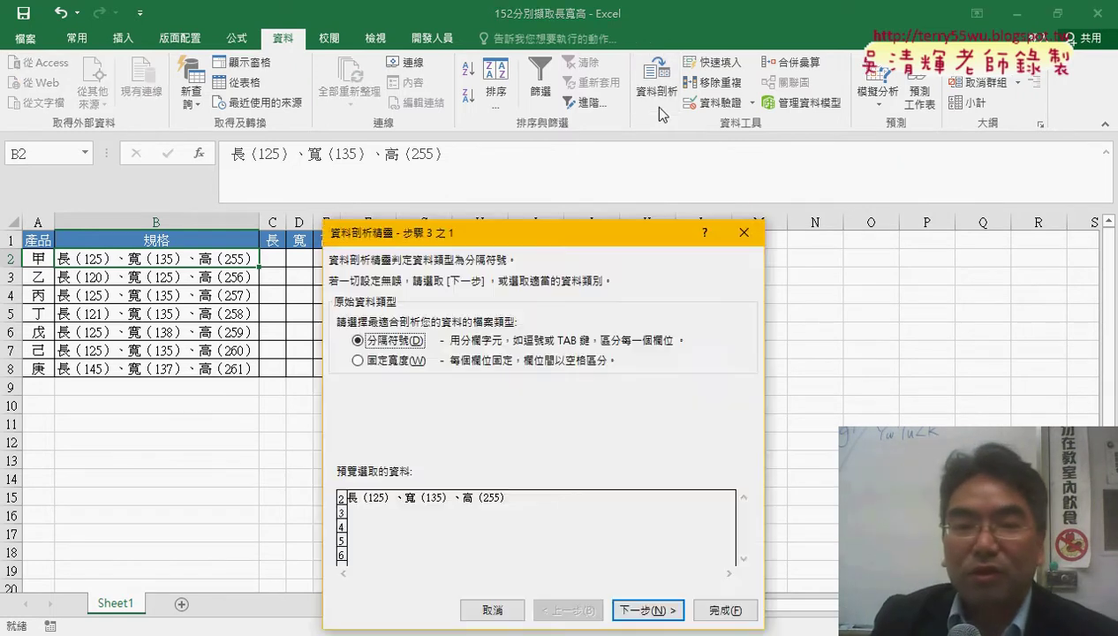
drag(552, 234, 610, 136)
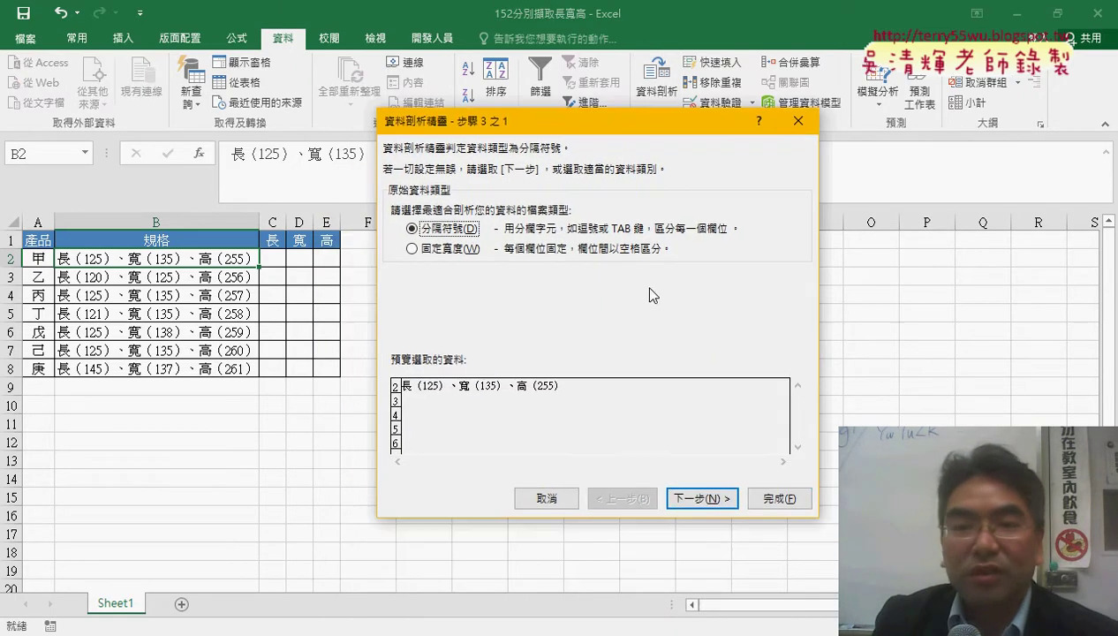
click(773, 491)
Select B2:B8, reopen Text to Columns and choose Fixed width
drag(168, 259, 173, 369)
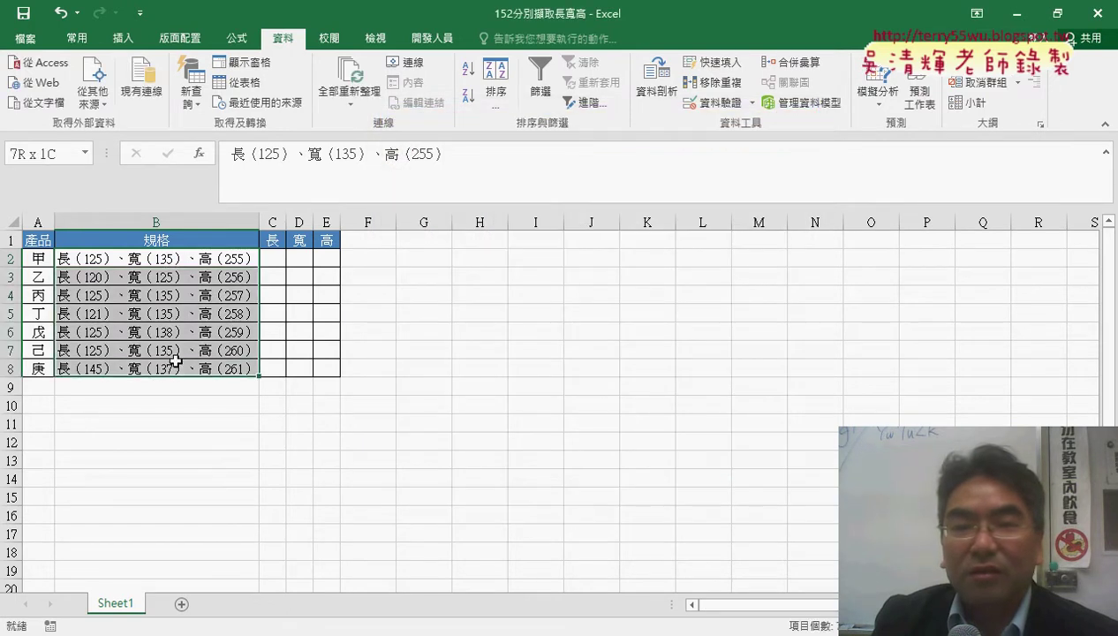
click(651, 90)
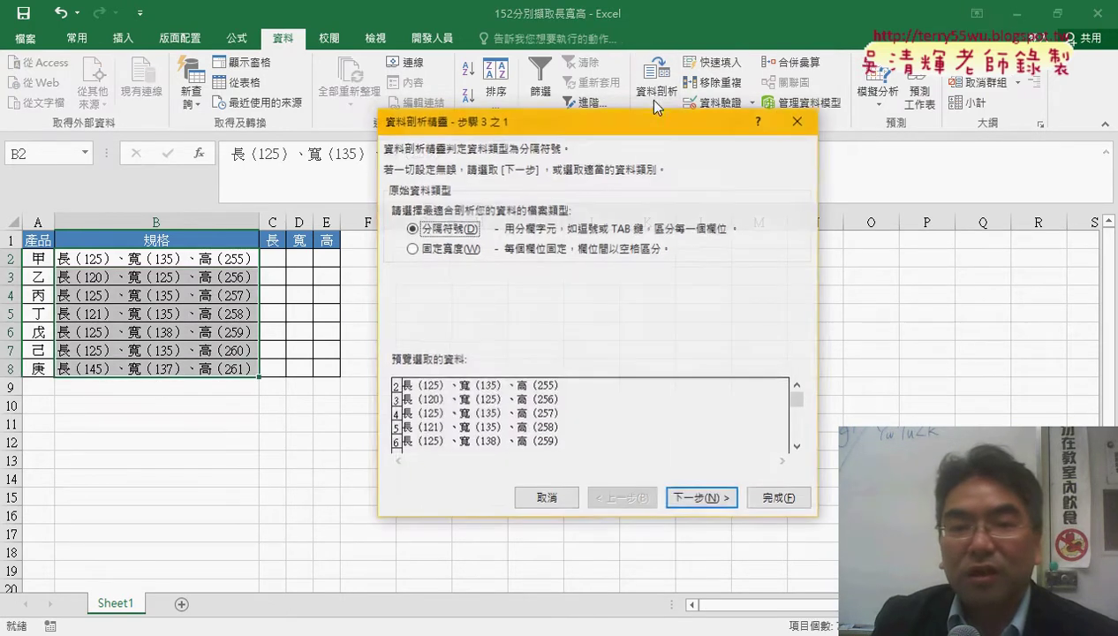
click(452, 251)
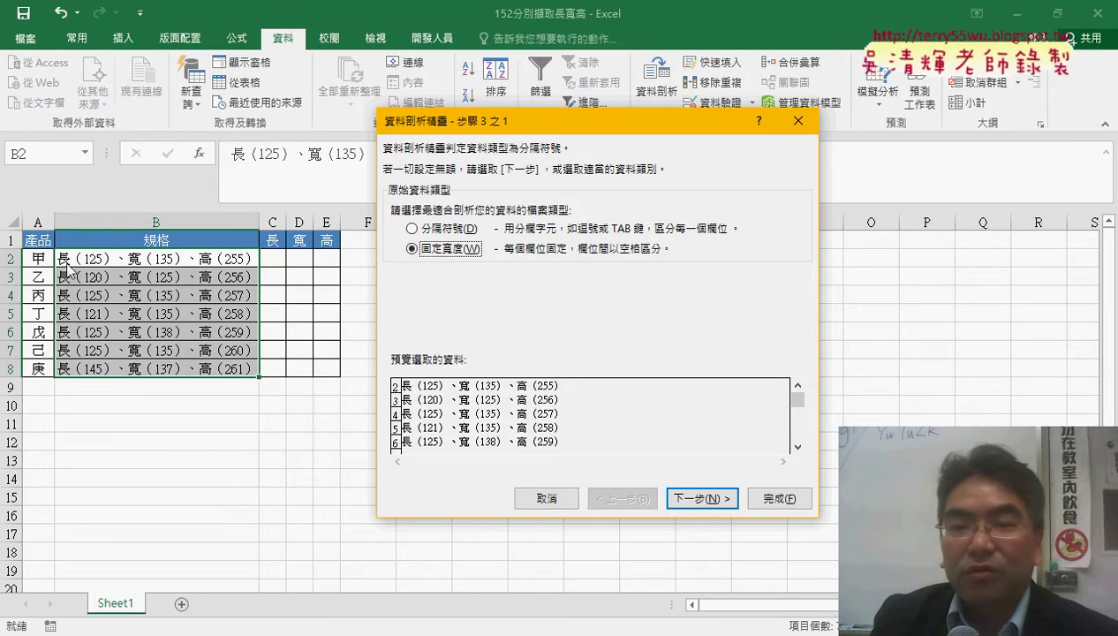
click(446, 230)
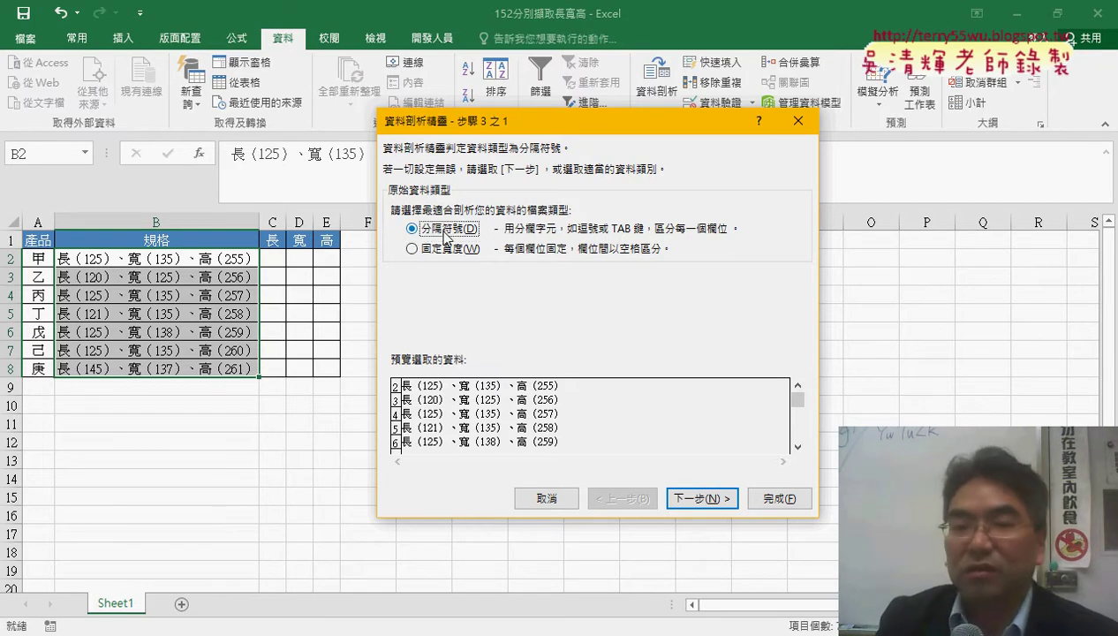
click(447, 251)
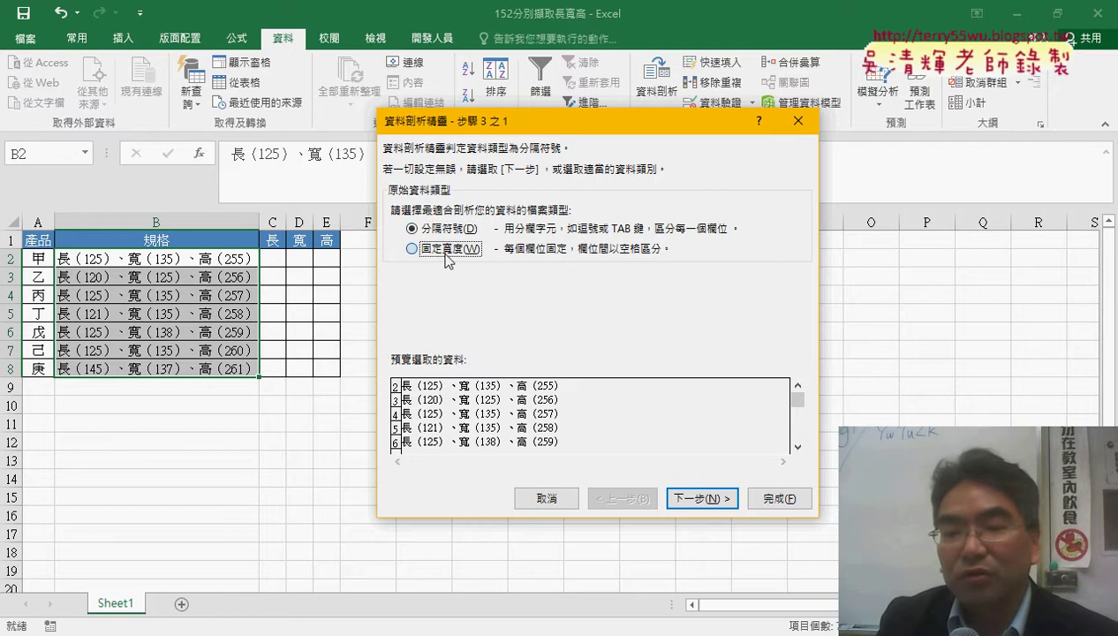
Add fixed-width breaks around the length and height numbers, adjusting the last break
click(711, 499)
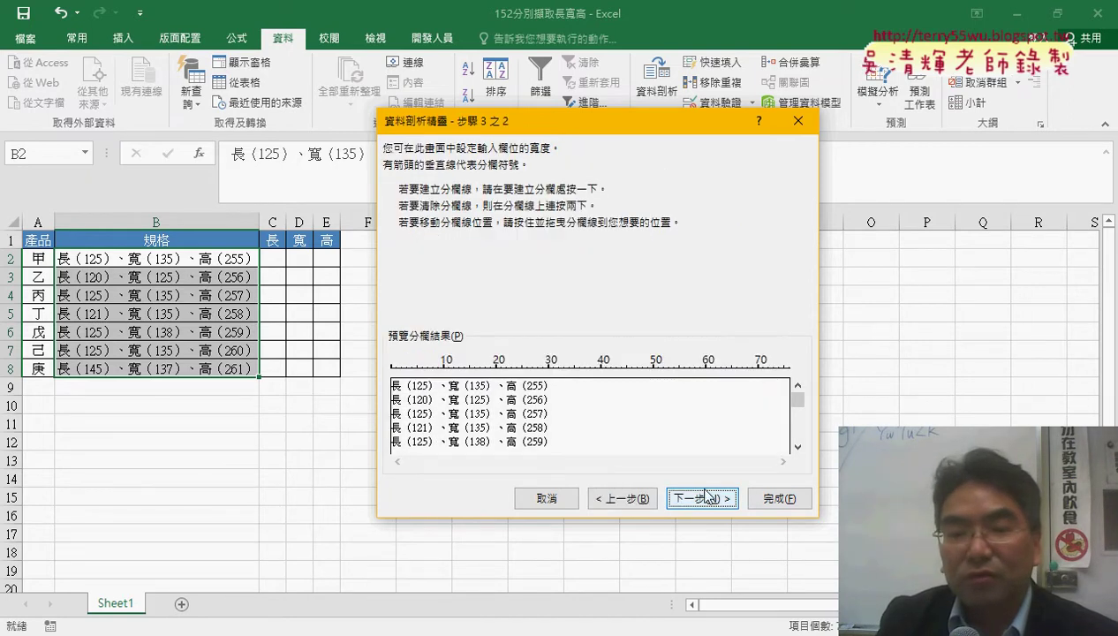
click(412, 371)
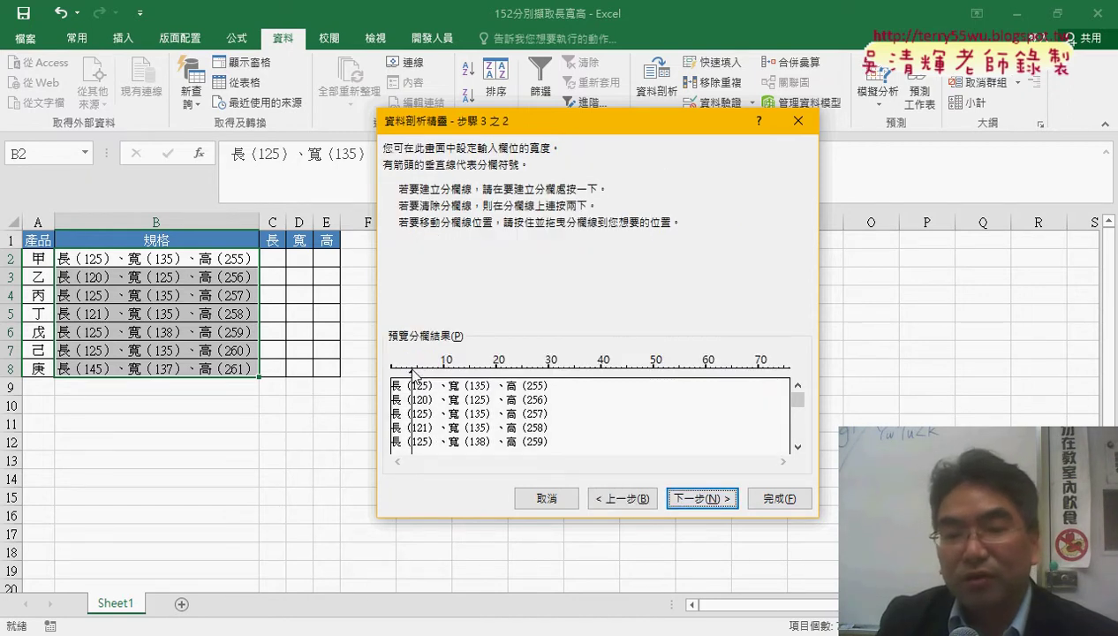
click(425, 371)
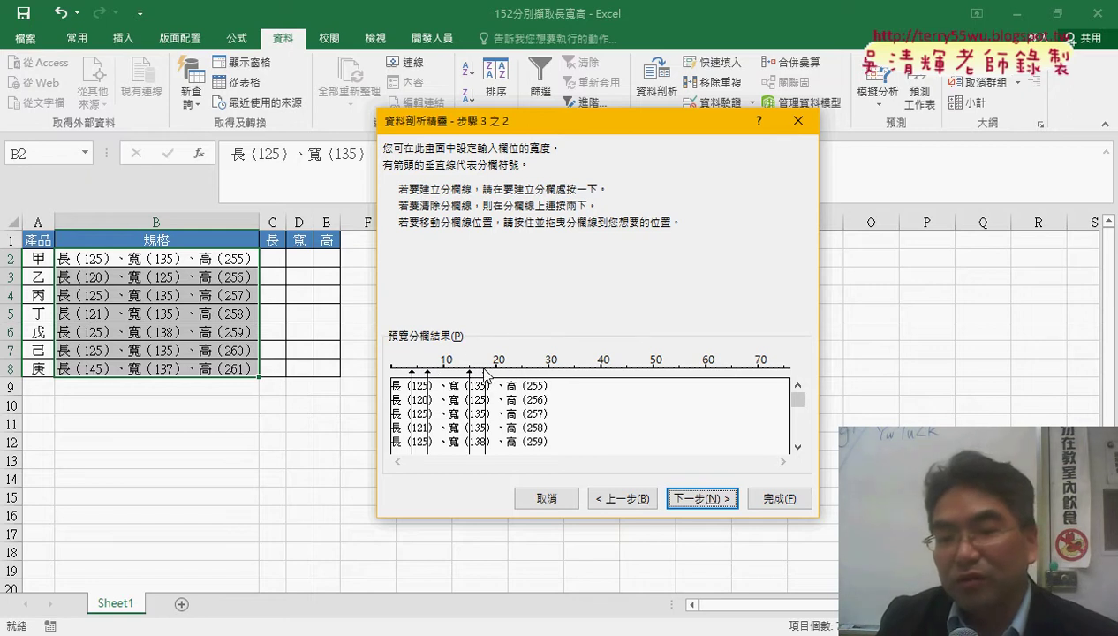
click(527, 371)
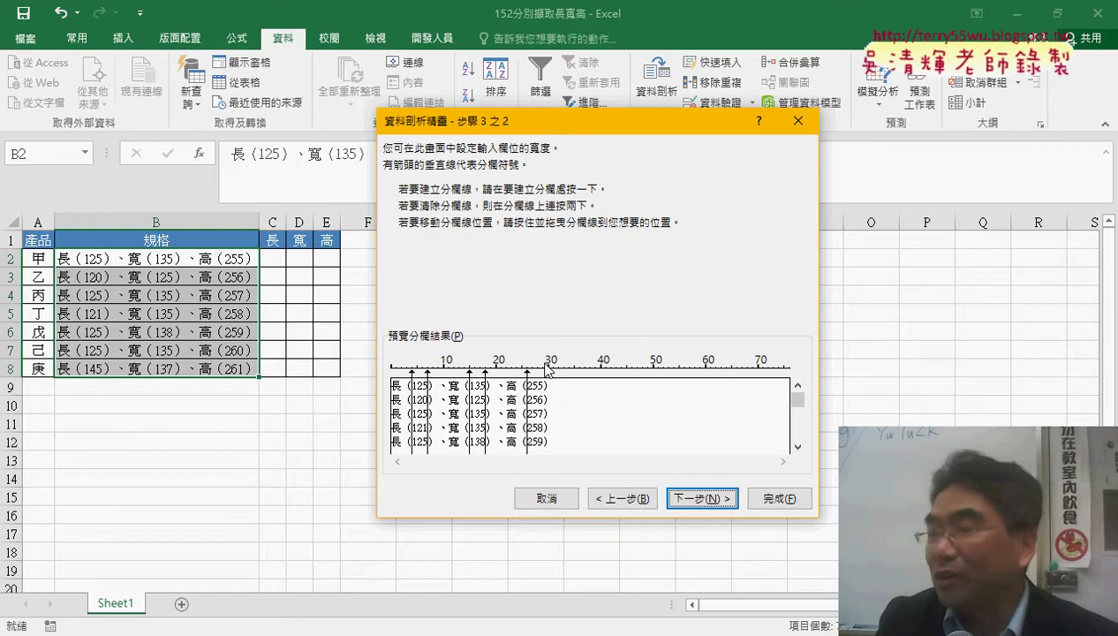
click(559, 371)
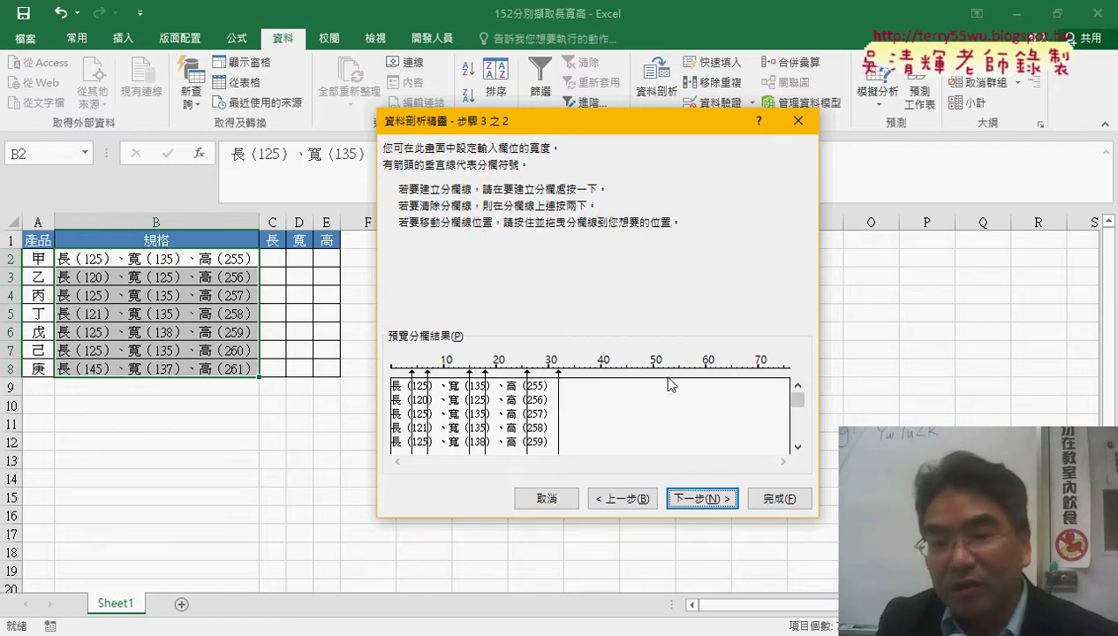
drag(559, 376, 542, 375)
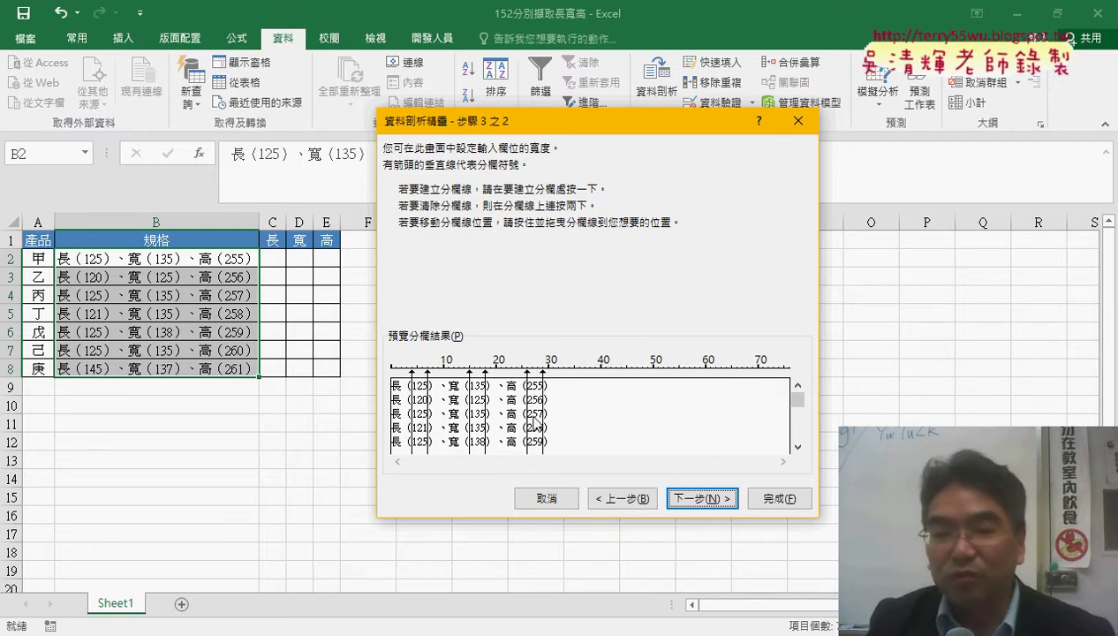
click(704, 500)
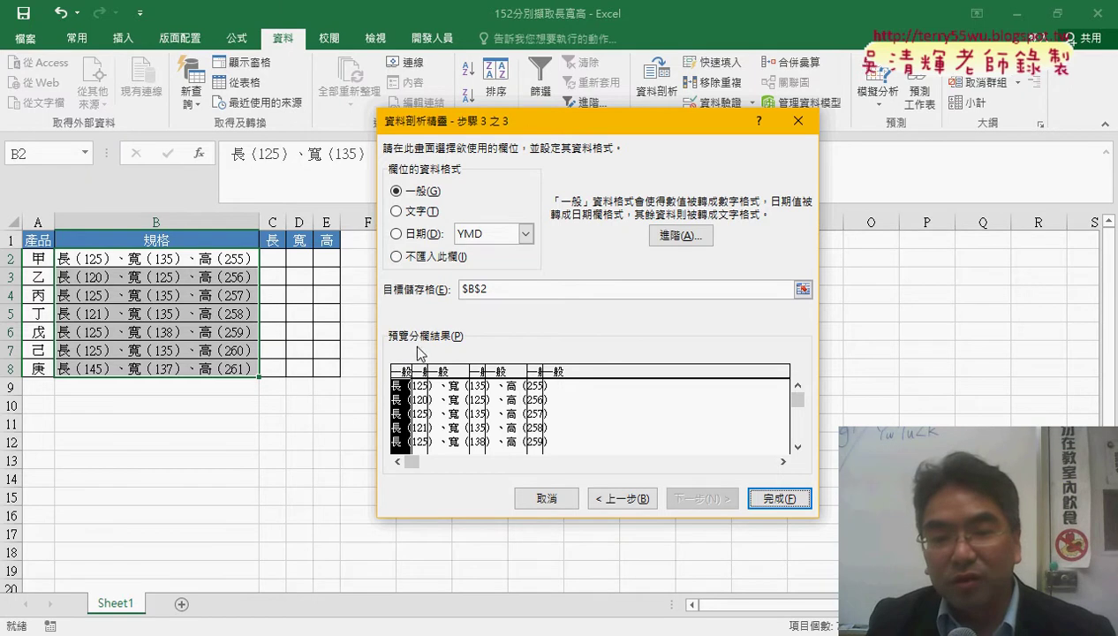
Mark the 長( label, the separator text and the trailing bracket columns as Do not import
click(397, 256)
click(423, 411)
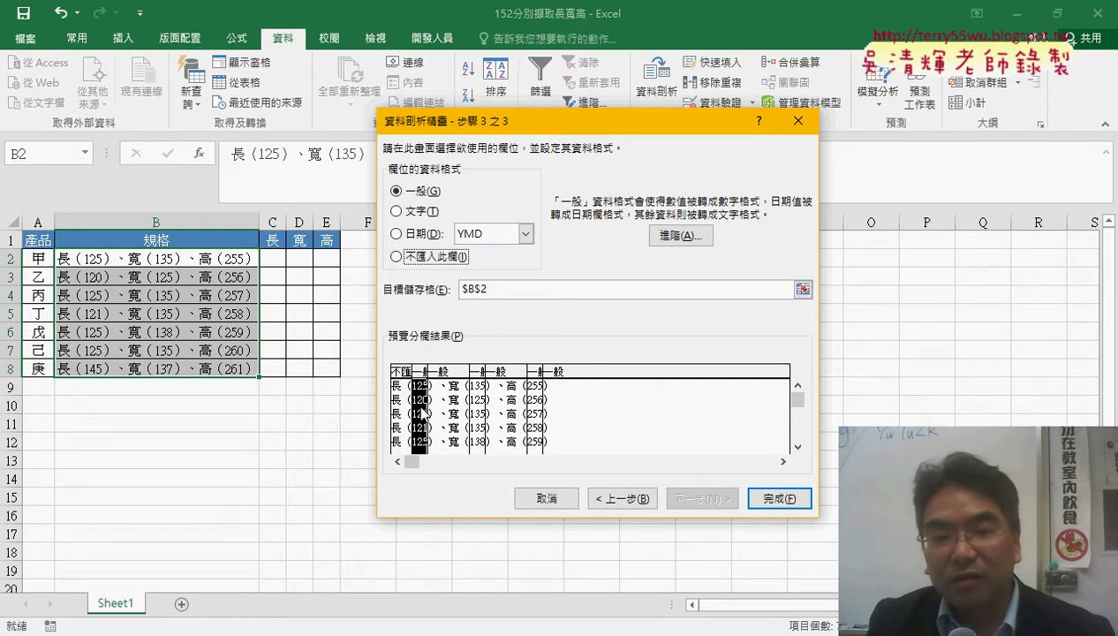
click(397, 257)
click(502, 414)
click(418, 258)
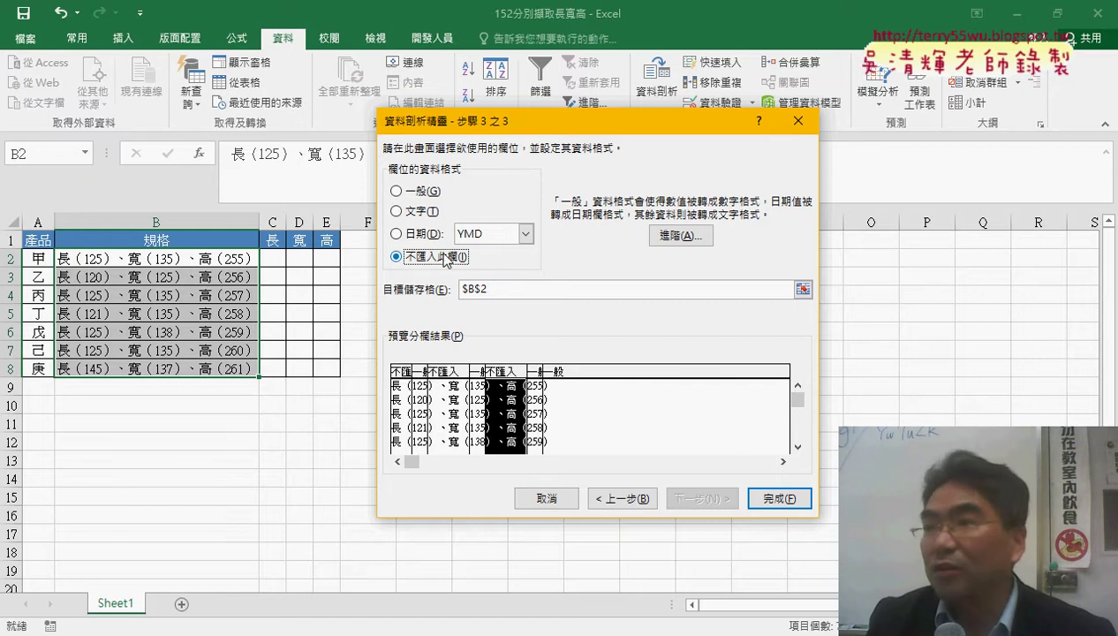
click(418, 258)
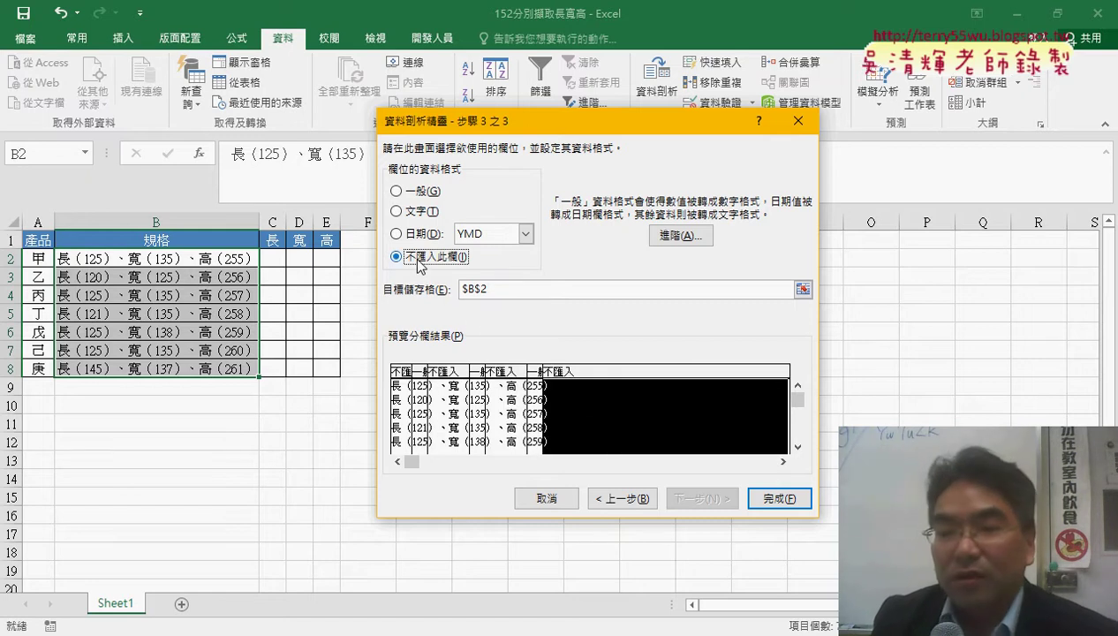
Send the split numbers to destination $C$2, finish, and confirm replacing the existing contents
click(468, 289)
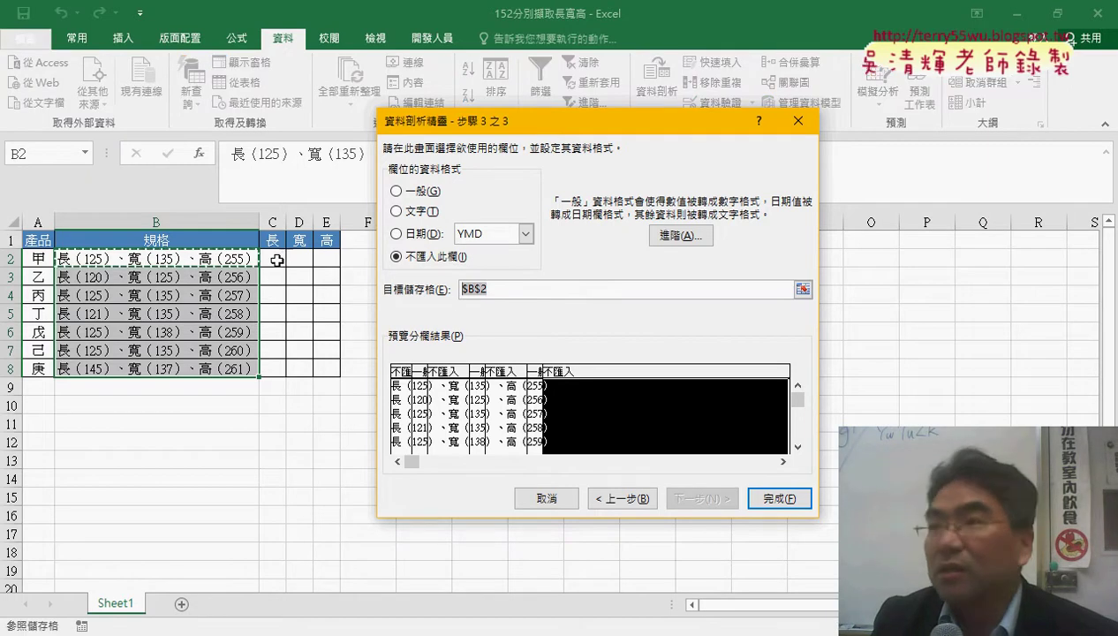
click(273, 258)
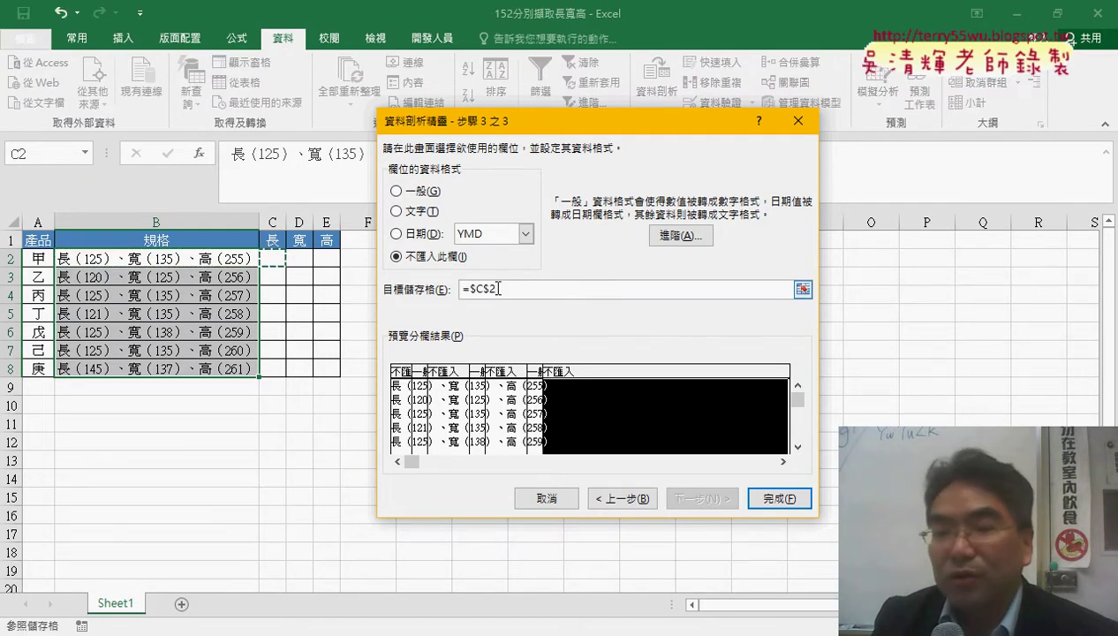
click(776, 500)
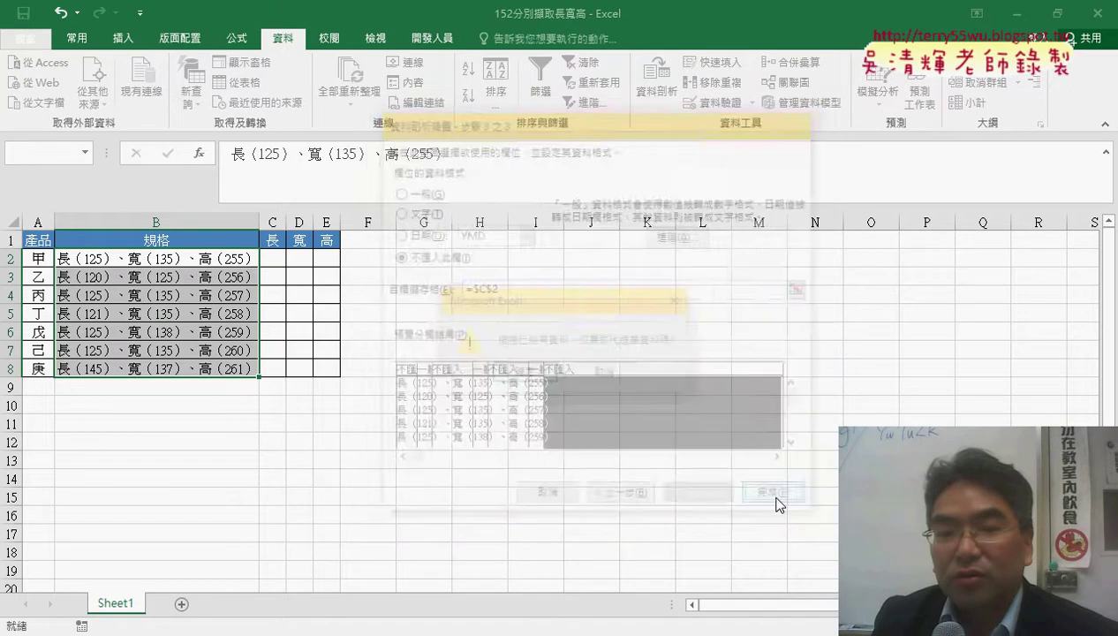
click(539, 372)
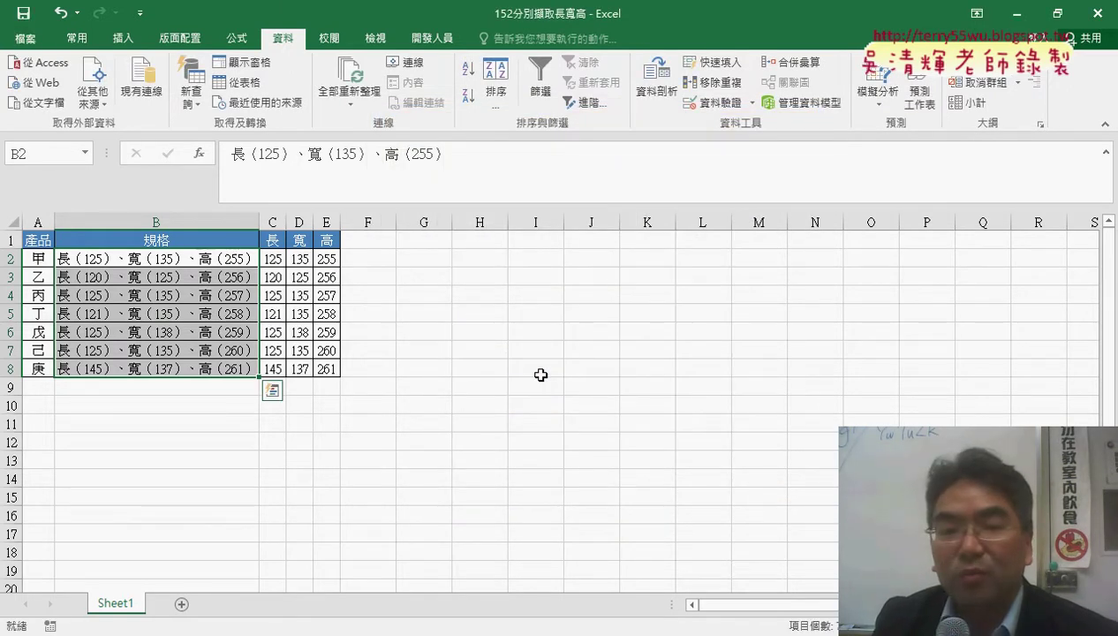
Select the split values in C2:E8 and show the Developer tab
drag(273, 258, 331, 368)
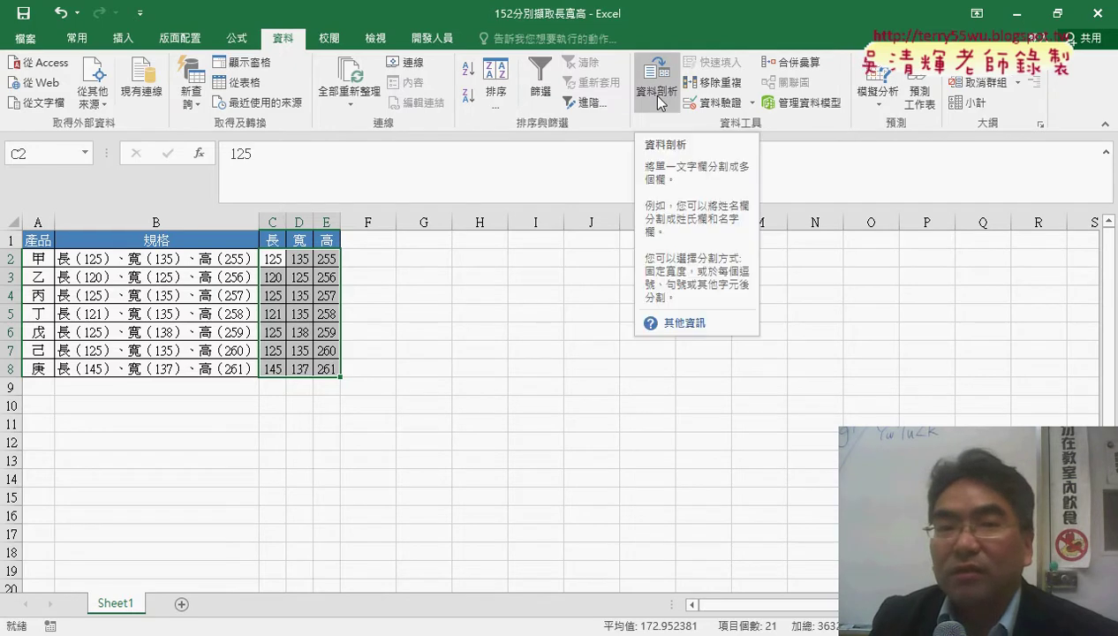
click(432, 38)
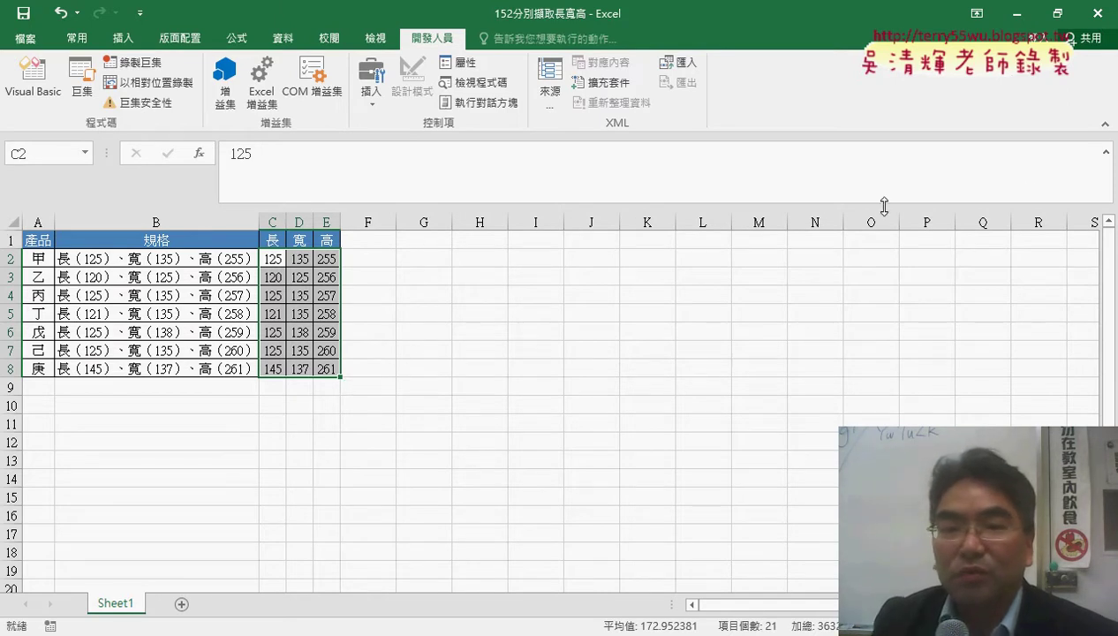
Collapse the formula bar and switch to the workbook's folder in File Explorer
click(1106, 154)
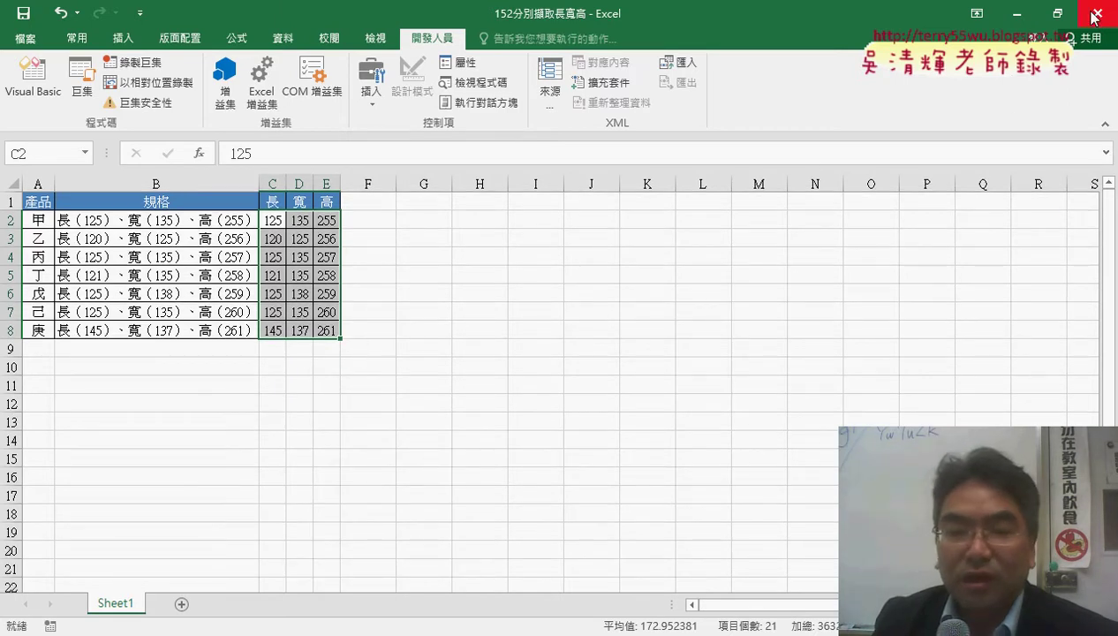
key(alt+Tab)
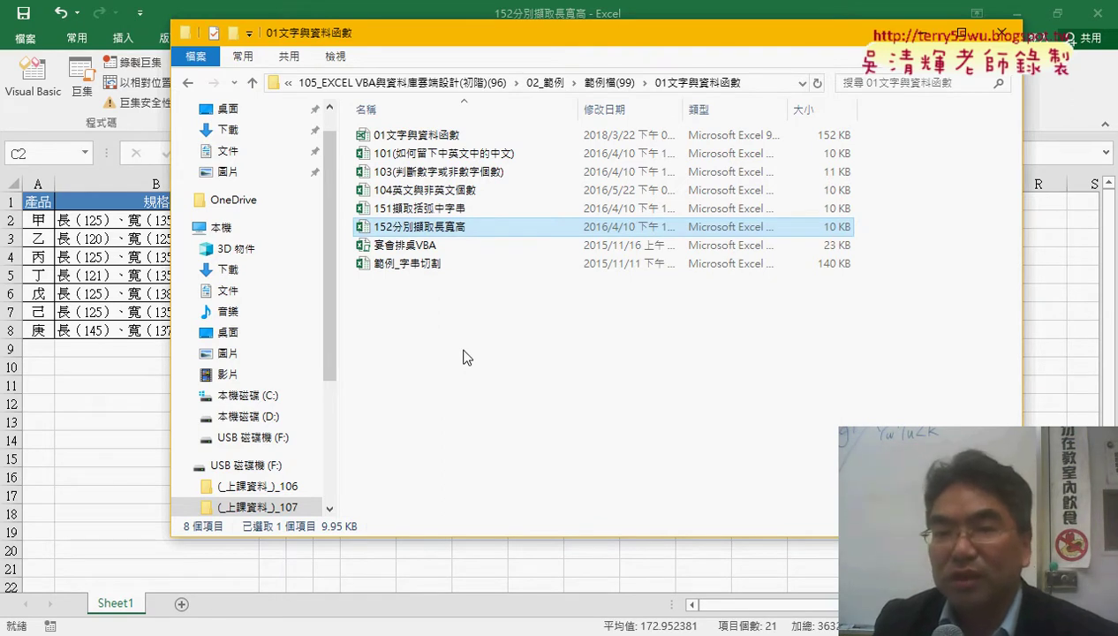
Go up to 範例檔(99), enter the 02邏輯函數 folder and open its 02邏輯函數 workbook
click(621, 86)
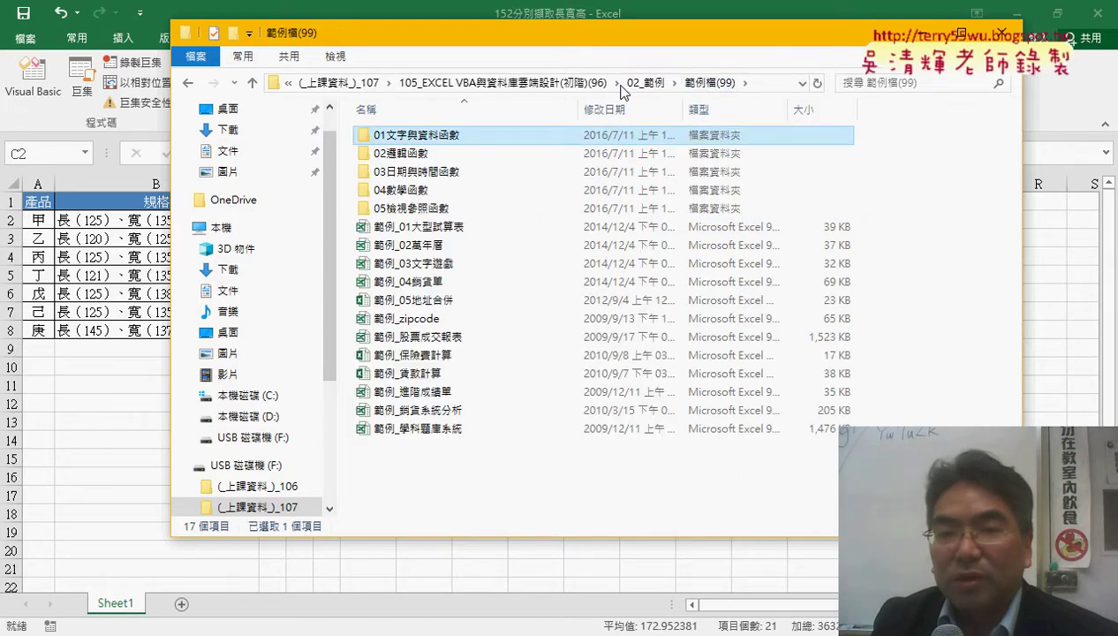
double_click(415, 156)
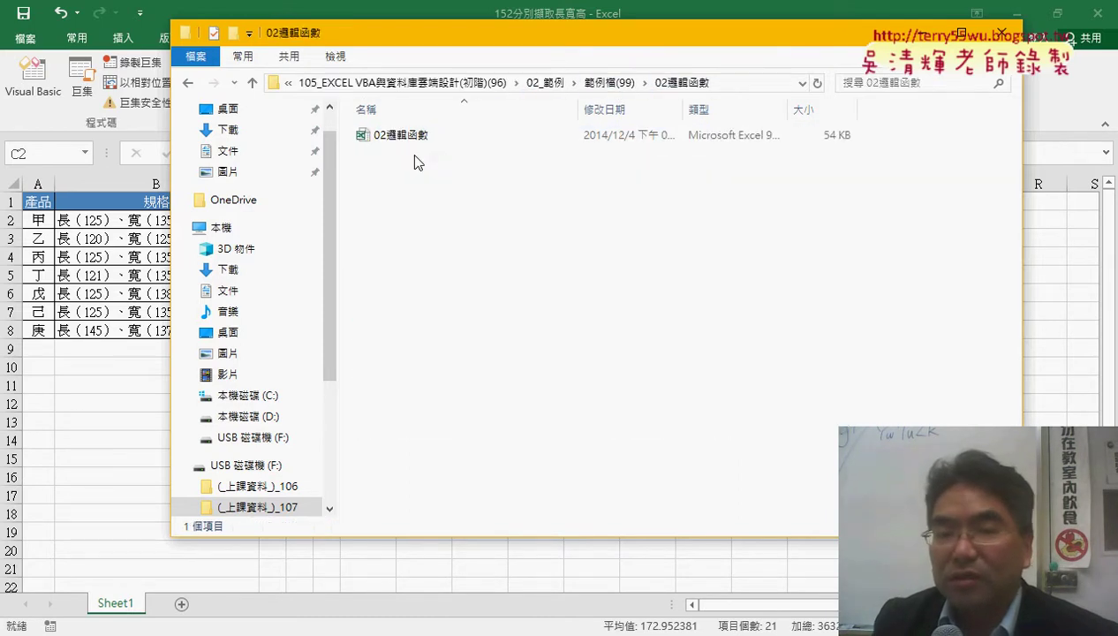
double_click(402, 135)
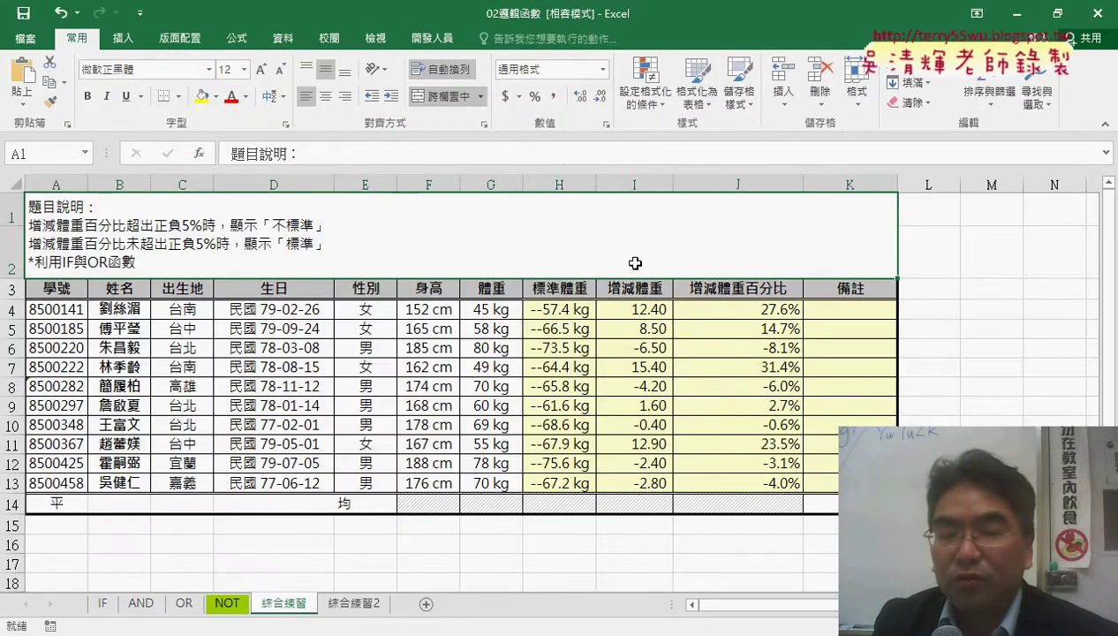
Switch to the IF sheet and select cell F2 under 綜合評定
click(103, 605)
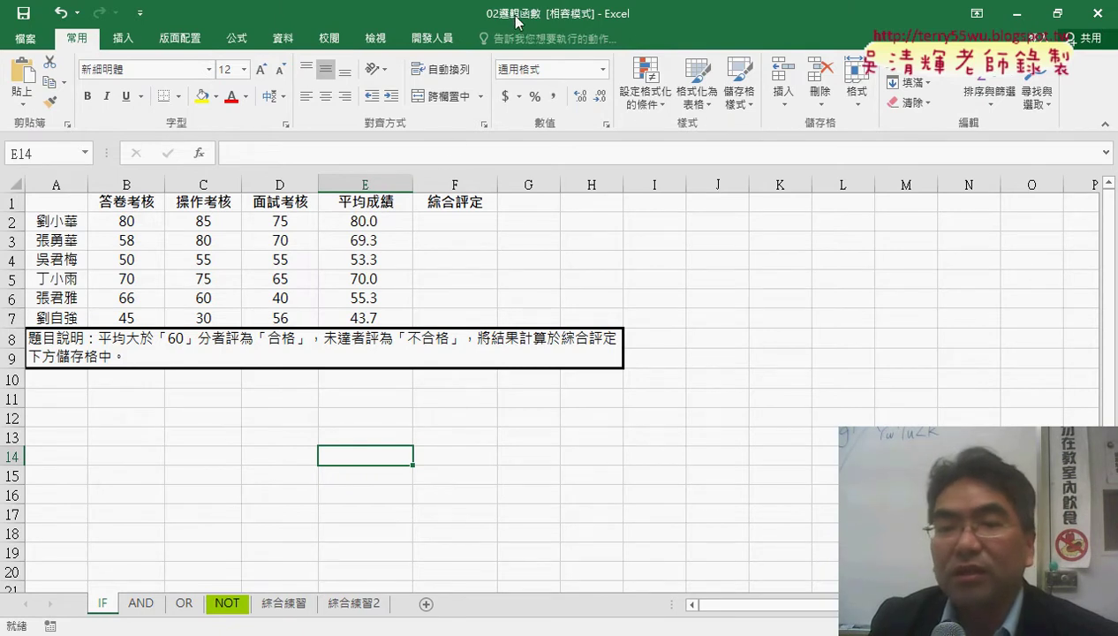
click(452, 221)
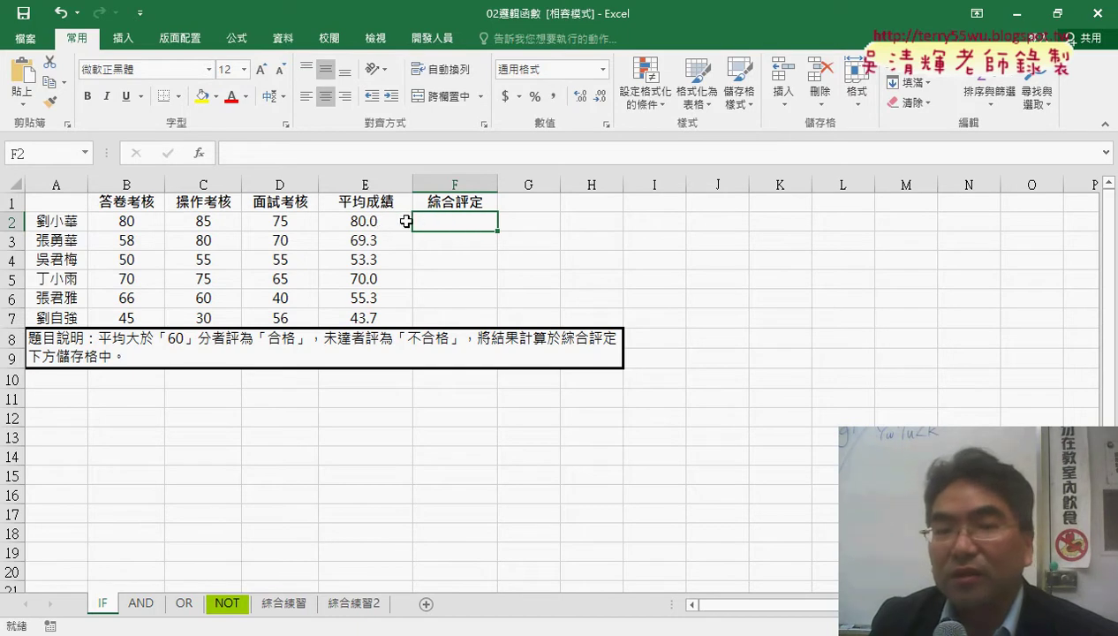
Insert the Logical IF function in F2 with the test E2>=60
click(202, 153)
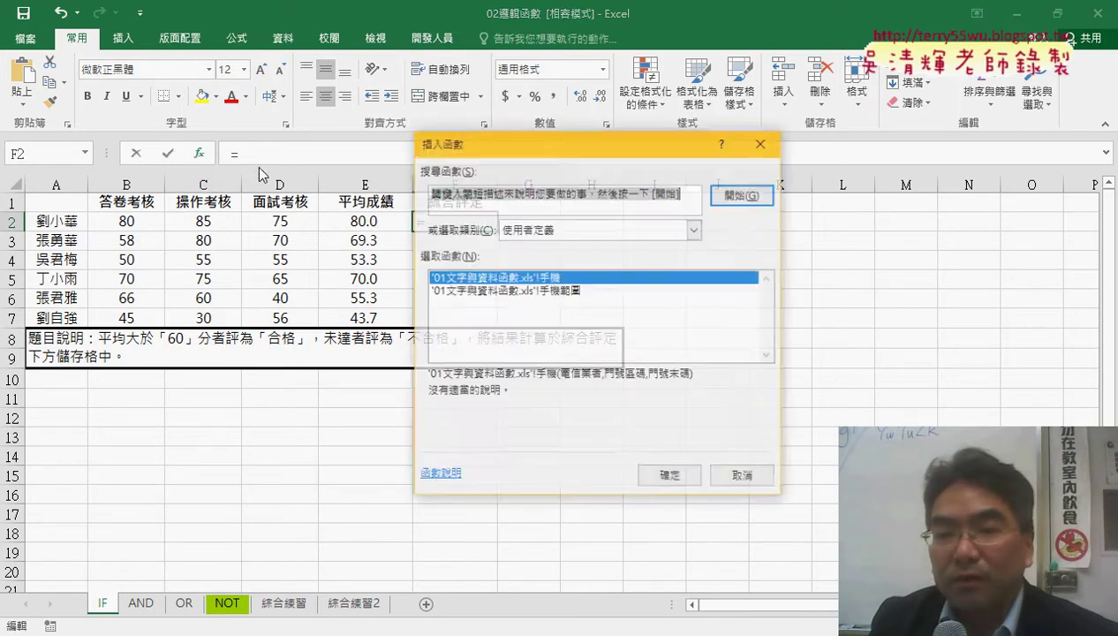
click(575, 231)
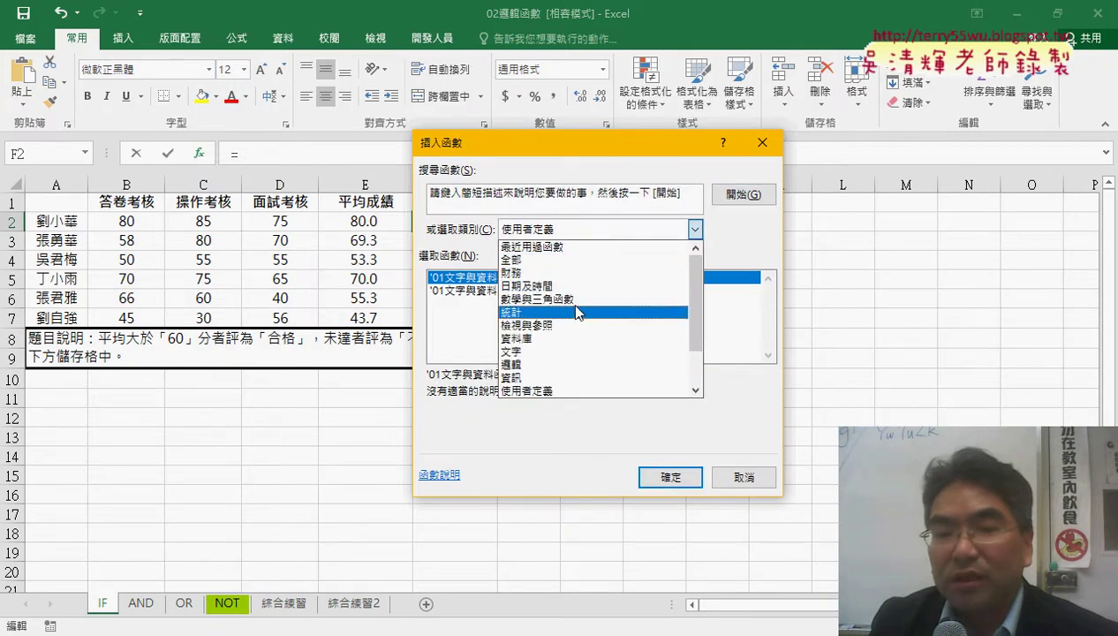
click(570, 364)
double_click(442, 303)
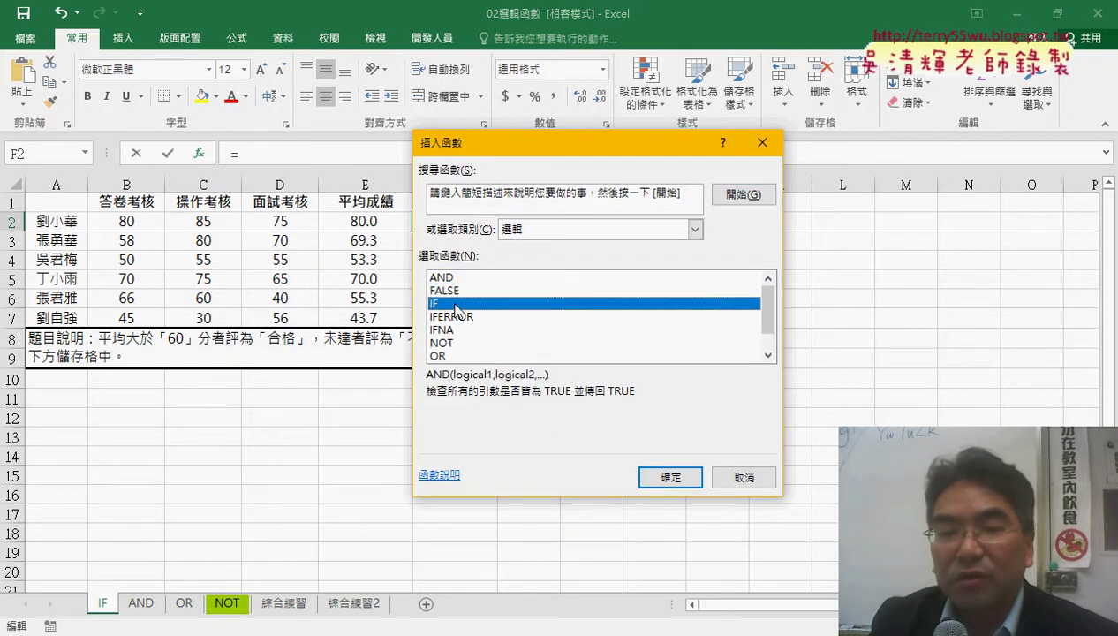
drag(500, 176, 532, 305)
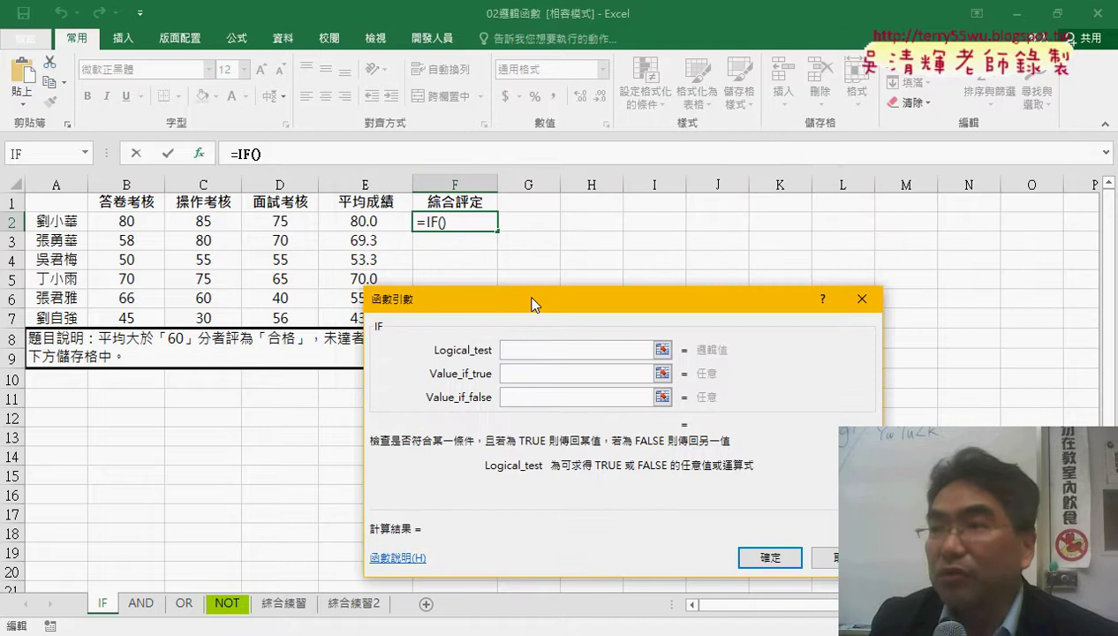
click(362, 222)
text(>ㄦ)
key(BackSpace)
text(=60)
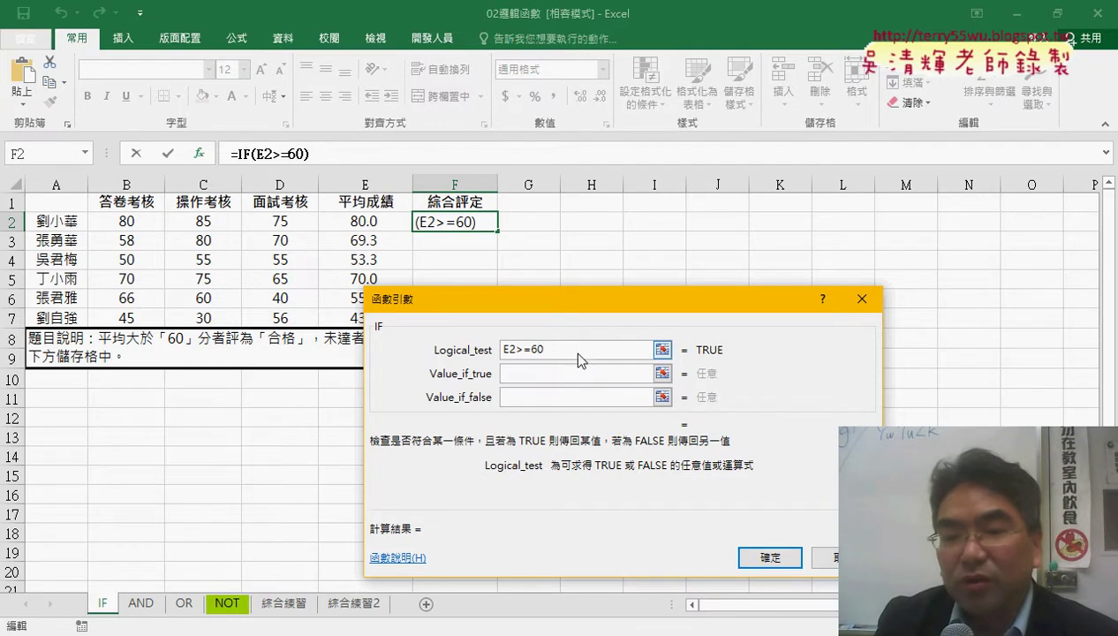
Return "Y" if true and "N" if false, then fill the formula down to F7
click(571, 371)
click(562, 395)
click(565, 380)
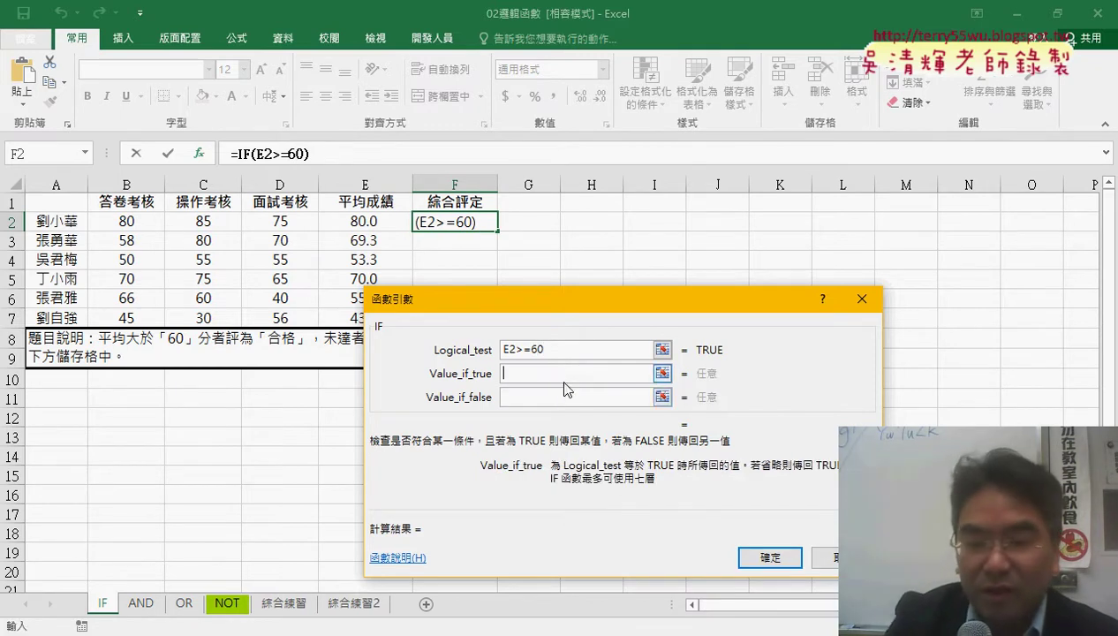
text(Y)
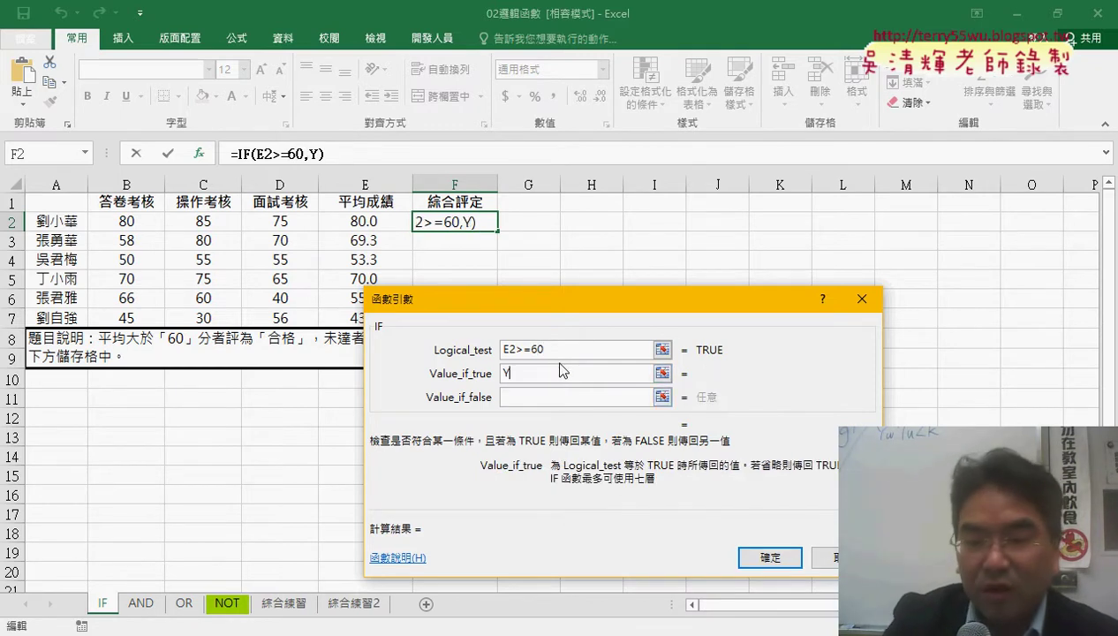
key(Tab)
text(N)
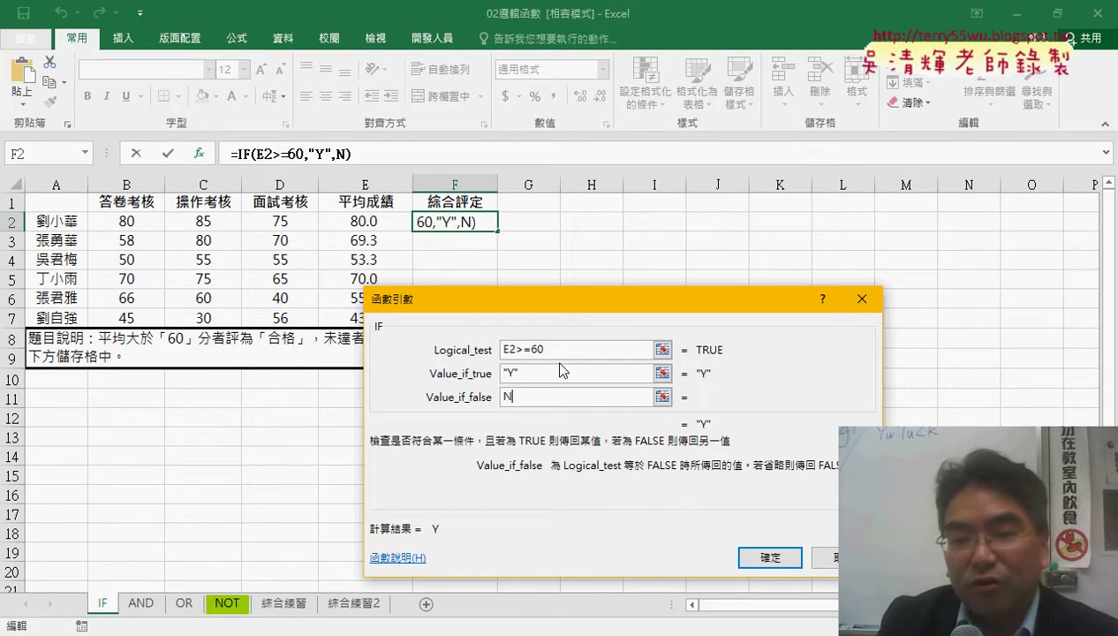
click(630, 373)
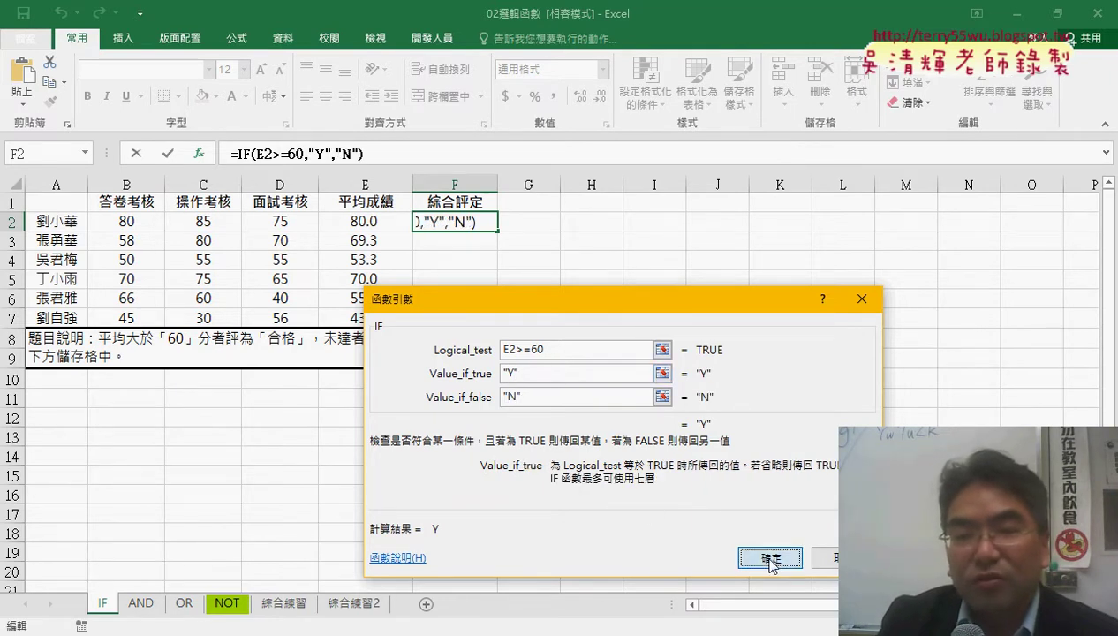
click(770, 560)
drag(497, 231, 493, 331)
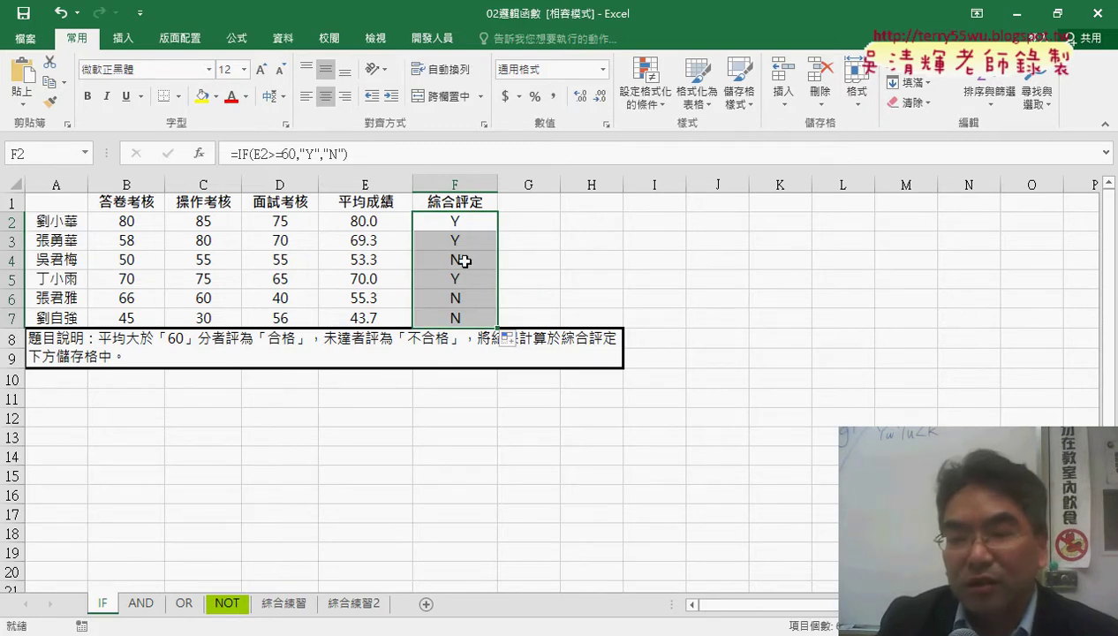
Enter the heading 多重 in cell G1
click(517, 202)
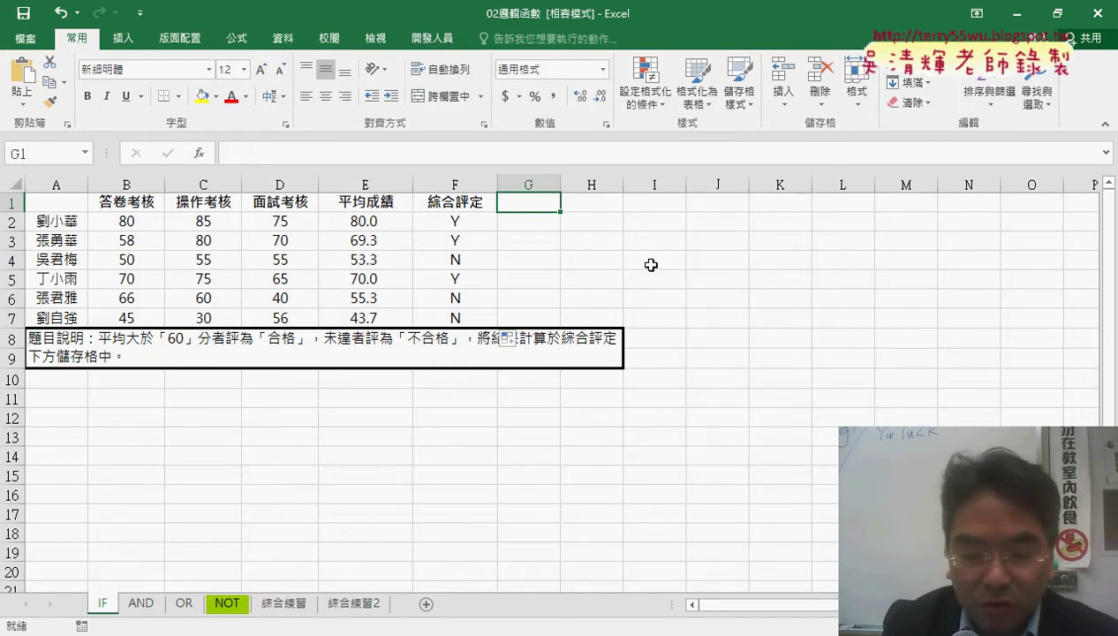
text(ㄉㄨ)
key(space)
text(ㄔㄨㄥ6)
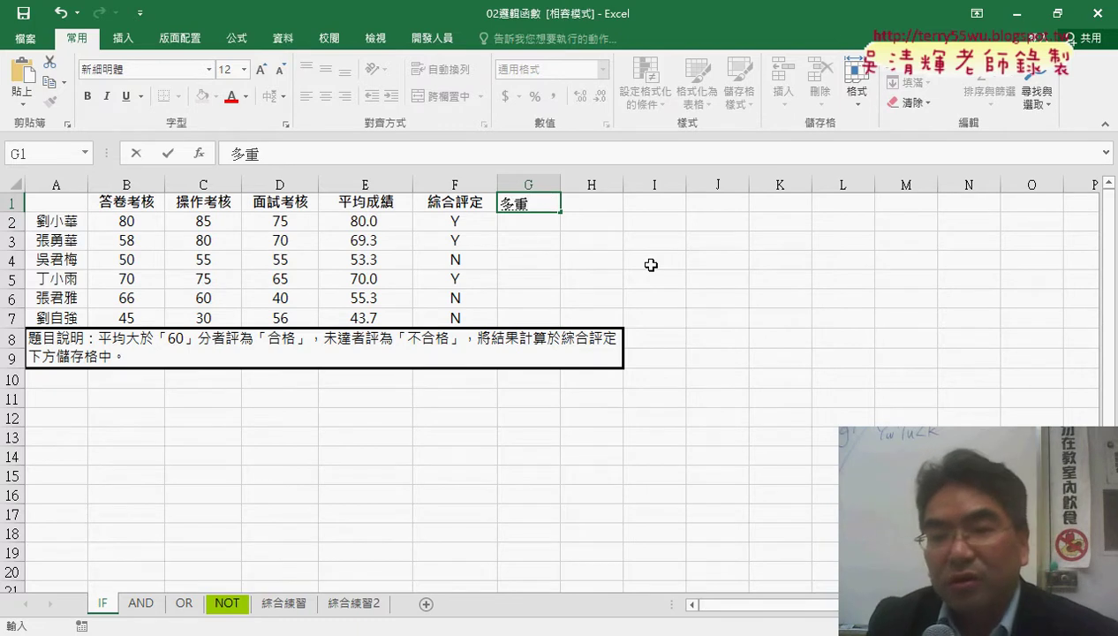
click(544, 222)
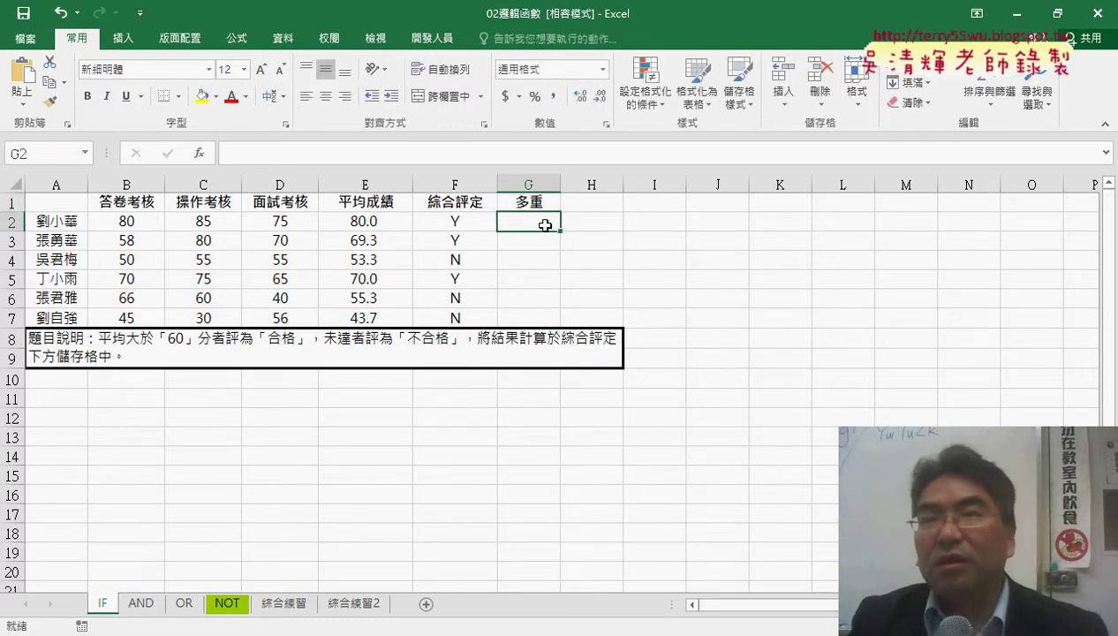
Inspect the AVERAGE formula in E2, mark up 多重 and the 69.3 average in red, then clear the marks
click(371, 226)
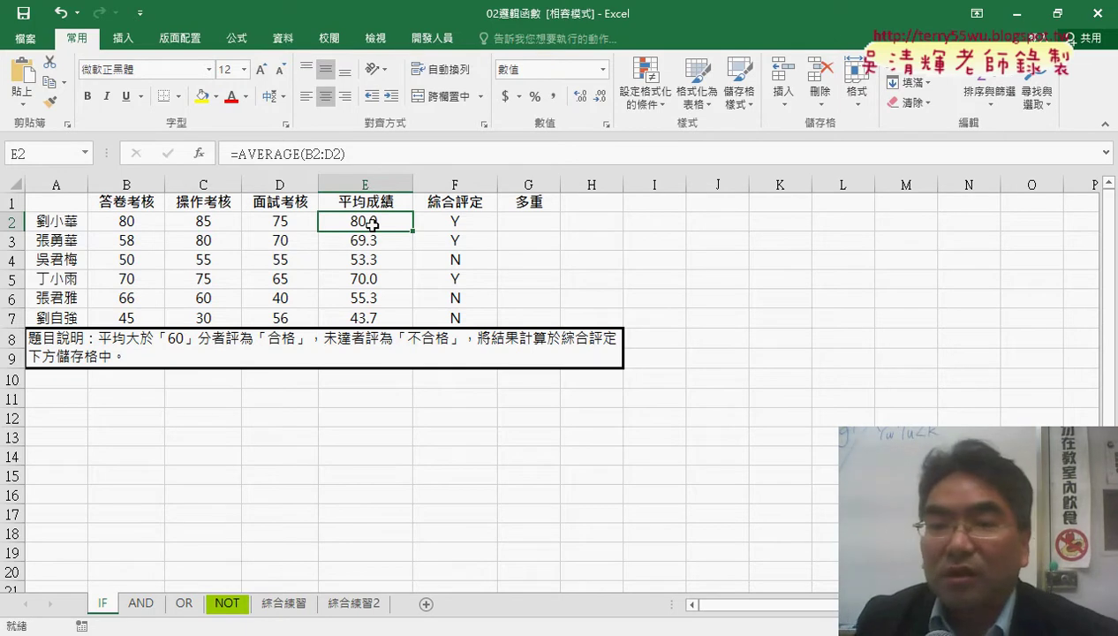
click(531, 226)
click(370, 226)
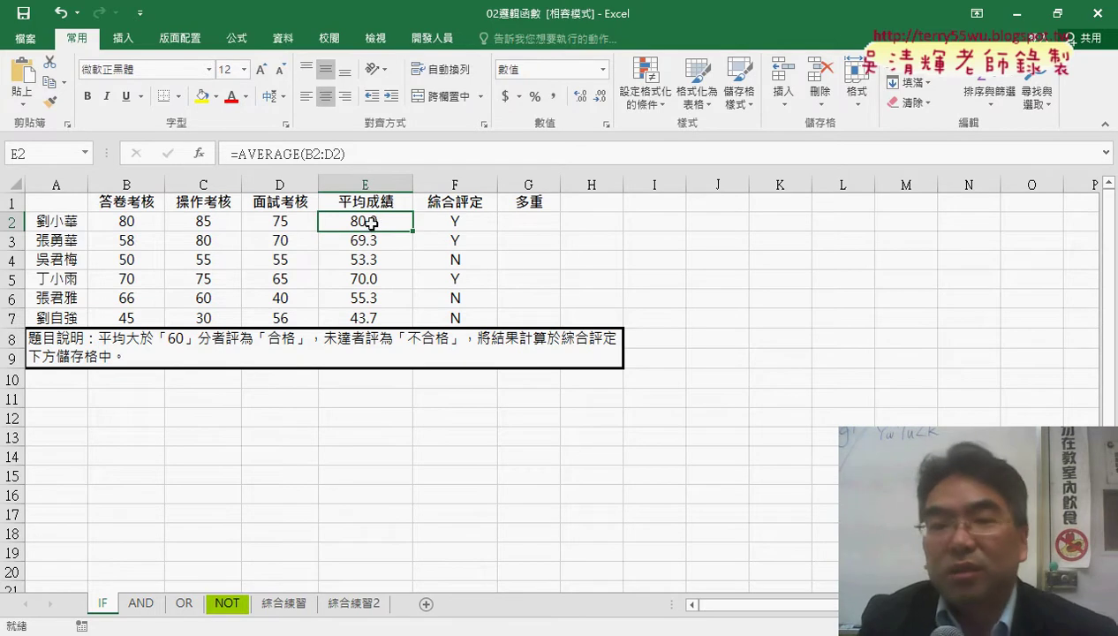
click(530, 222)
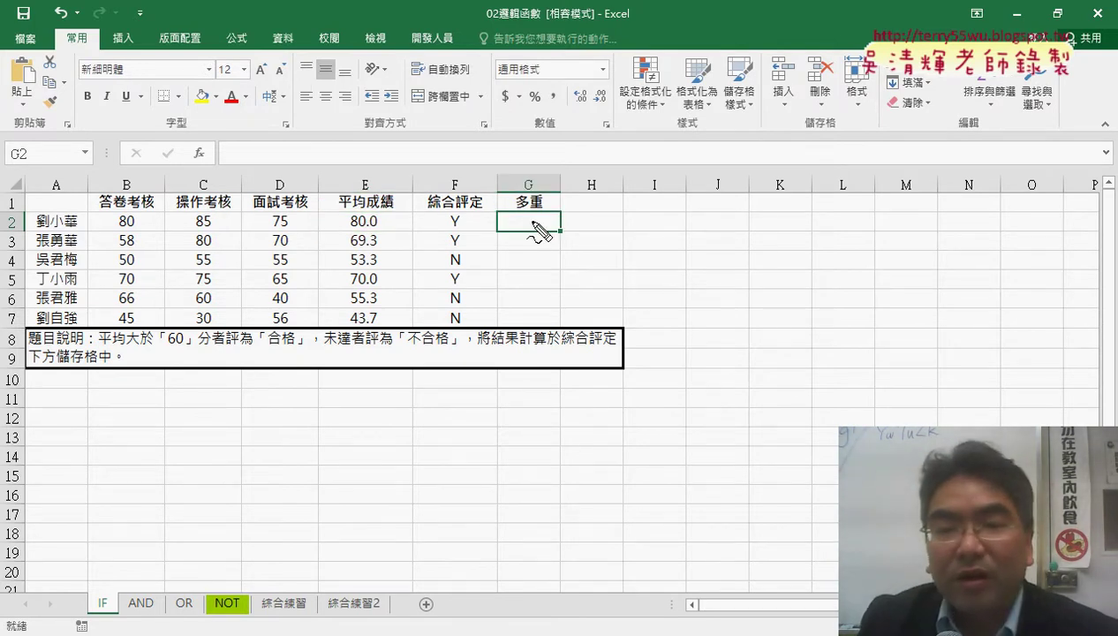
mouse_move(516, 227)
mouse_down()
mouse_move(530, 202)
mouse_move(537, 226)
mouse_move(553, 212)
mouse_up()
mouse_move(339, 251)
mouse_down()
mouse_move(381, 252)
mouse_move(378, 285)
mouse_up()
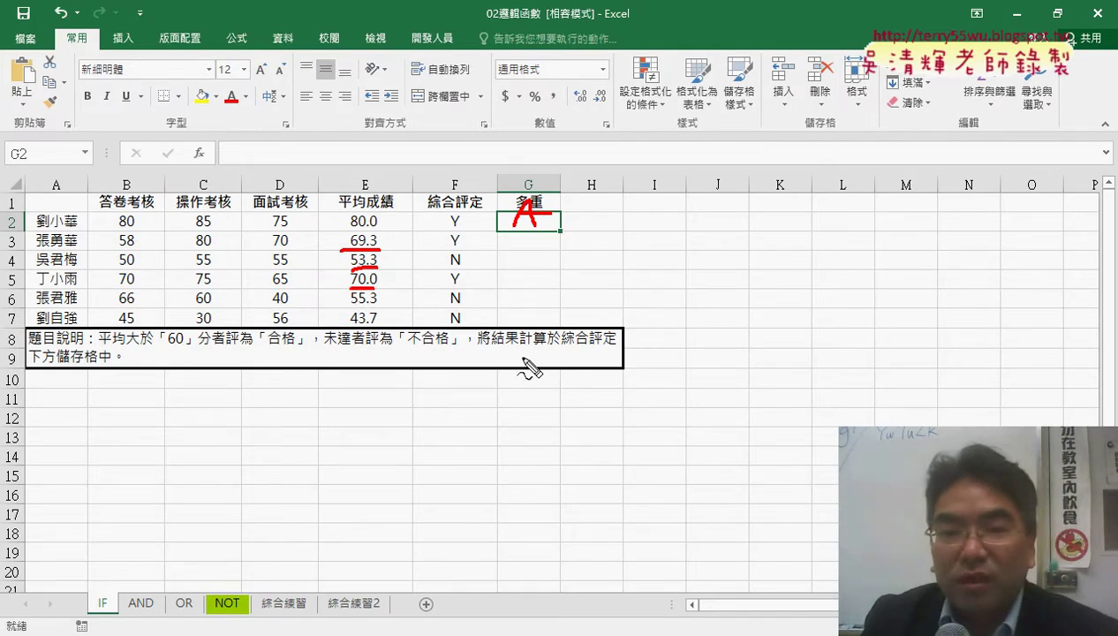
key(Escape)
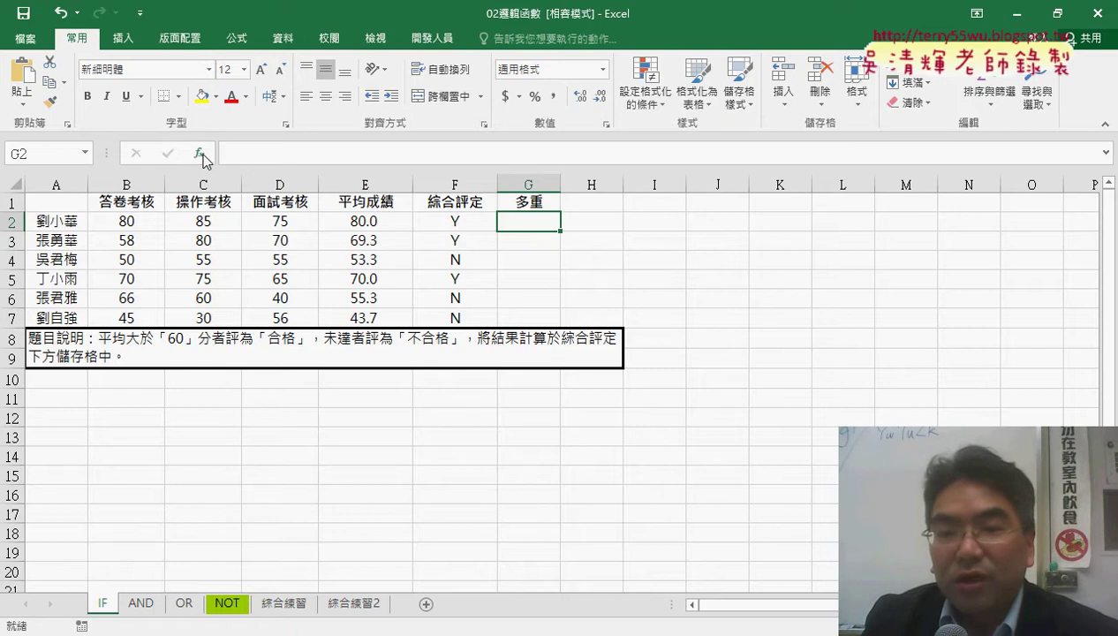
click(202, 154)
drag(648, 263, 738, 146)
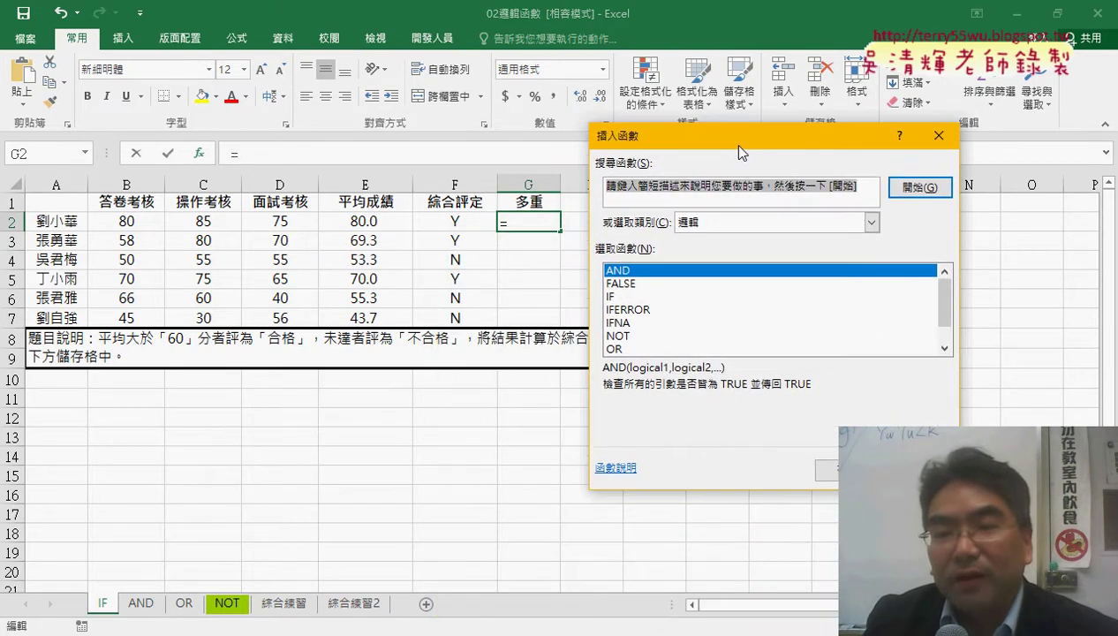
double_click(622, 296)
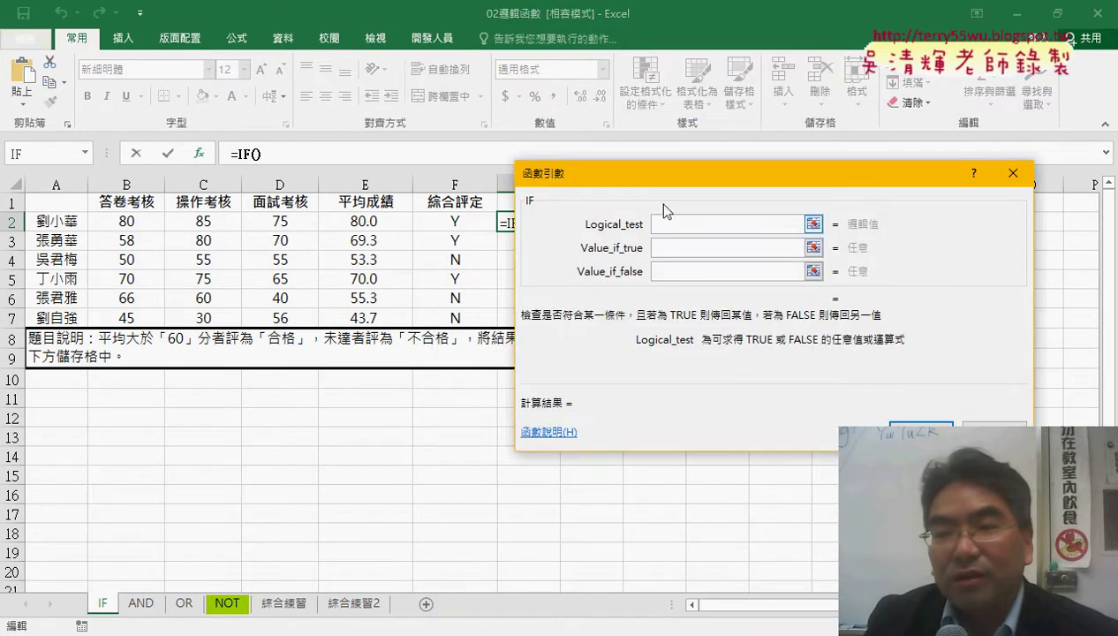
drag(664, 173, 741, 120)
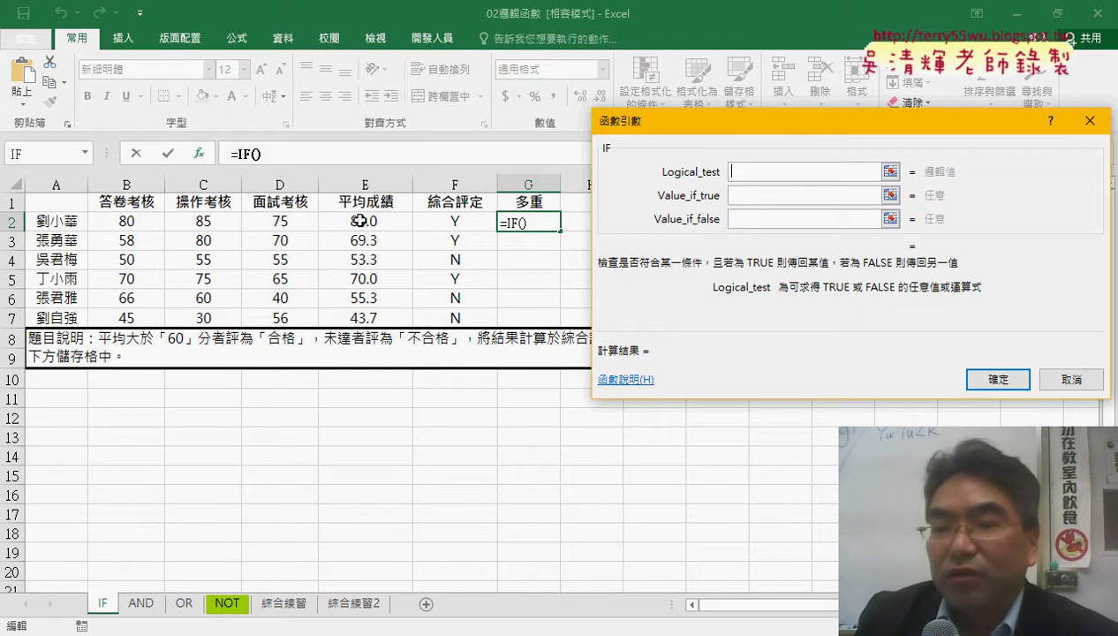
Cancel the G2 IF formula, enter the heading VBA in H1, and select H2
click(1070, 379)
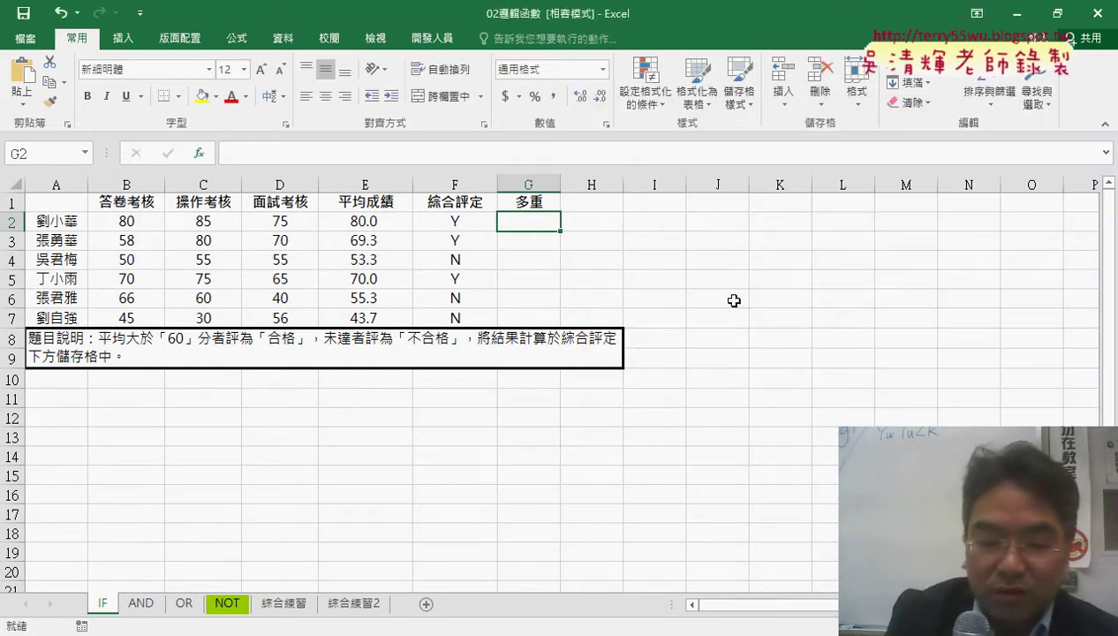
click(593, 204)
text(V)
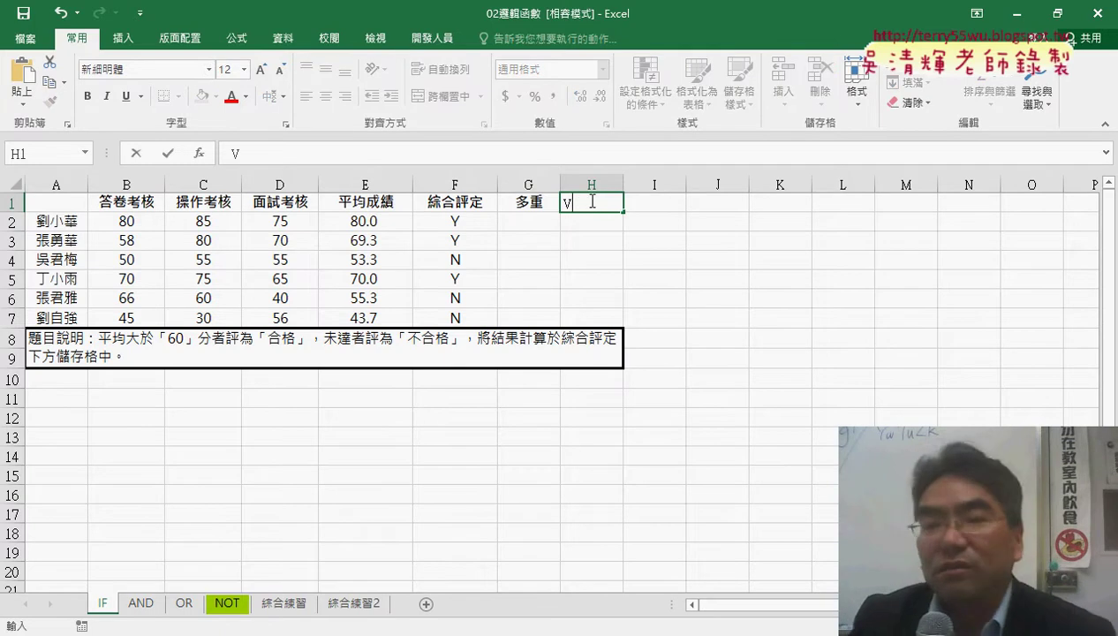
text(BA)
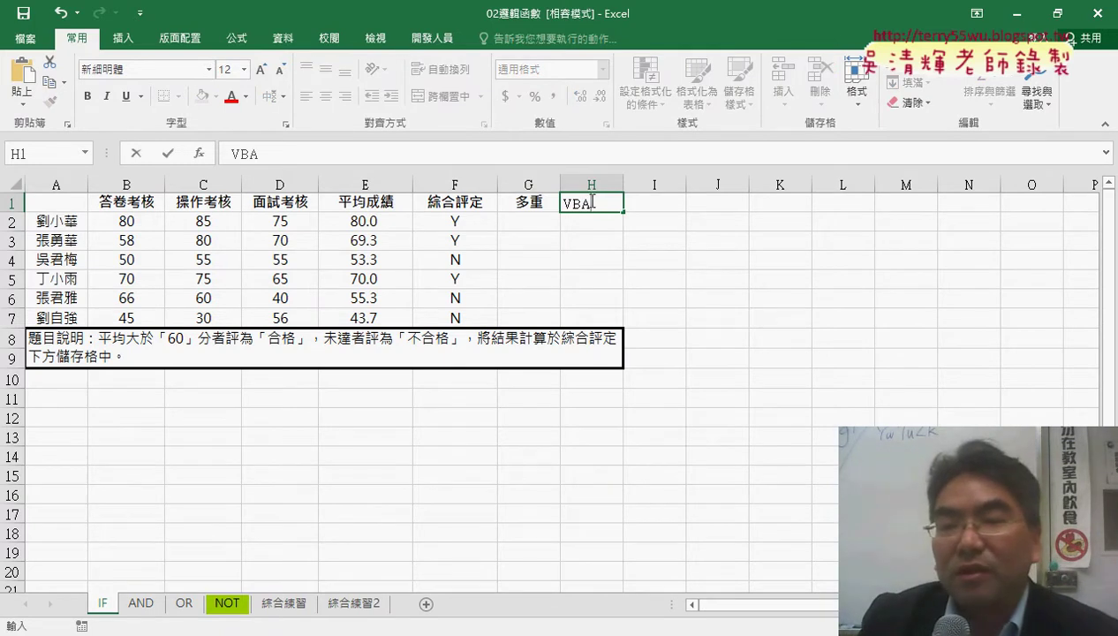
click(579, 233)
click(599, 222)
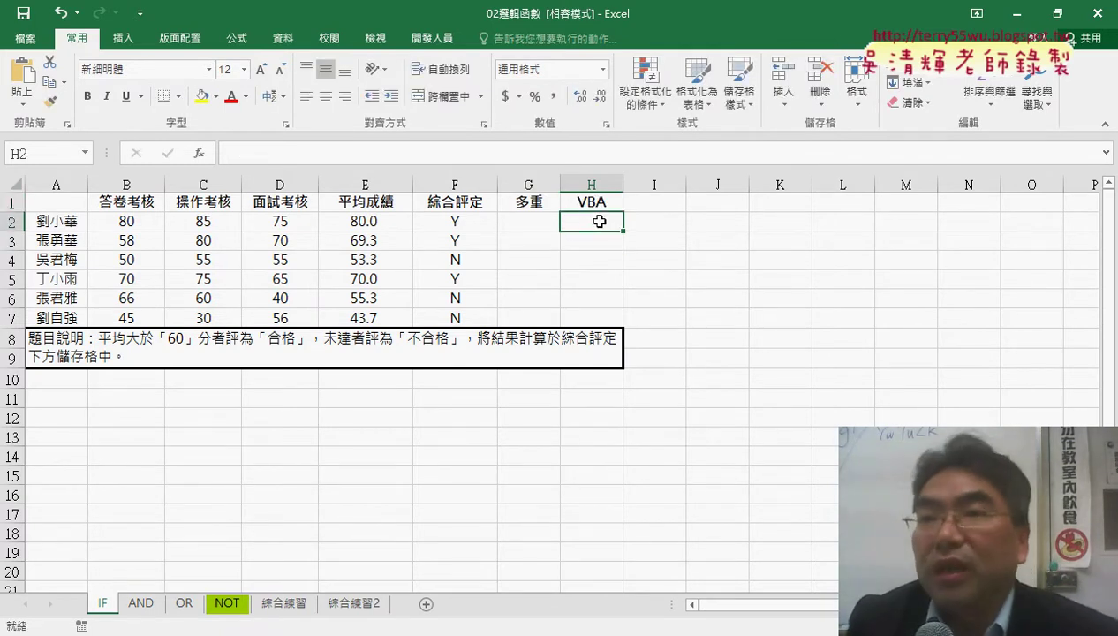